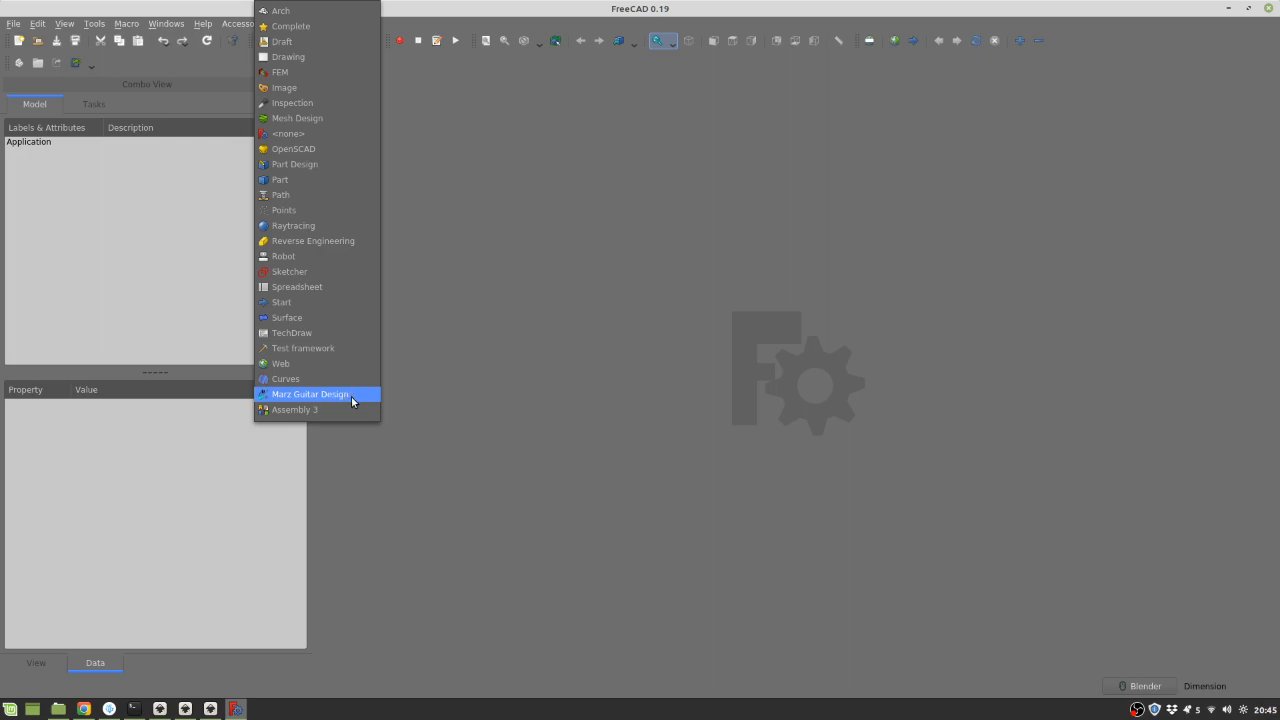
# - Switch to the Marz Guitar Design workbench and create a new instrument document
pyautogui.click(351, 396)
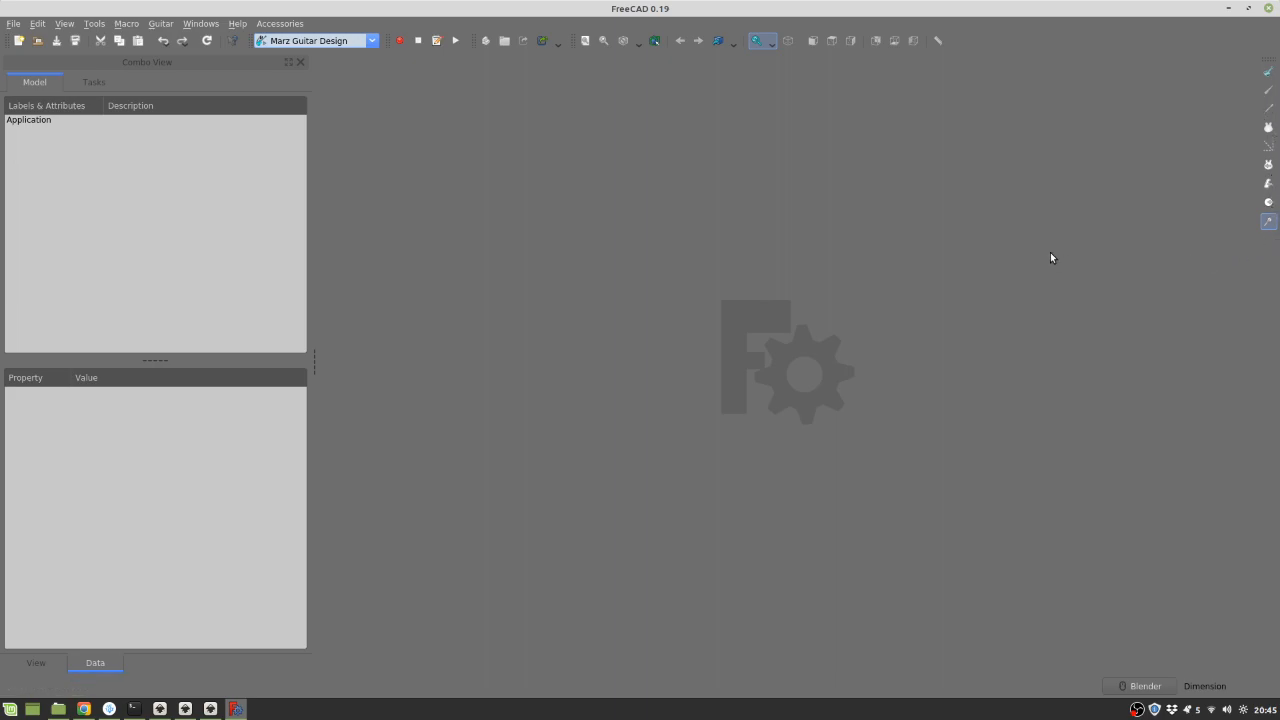
pyautogui.click(1267, 73)
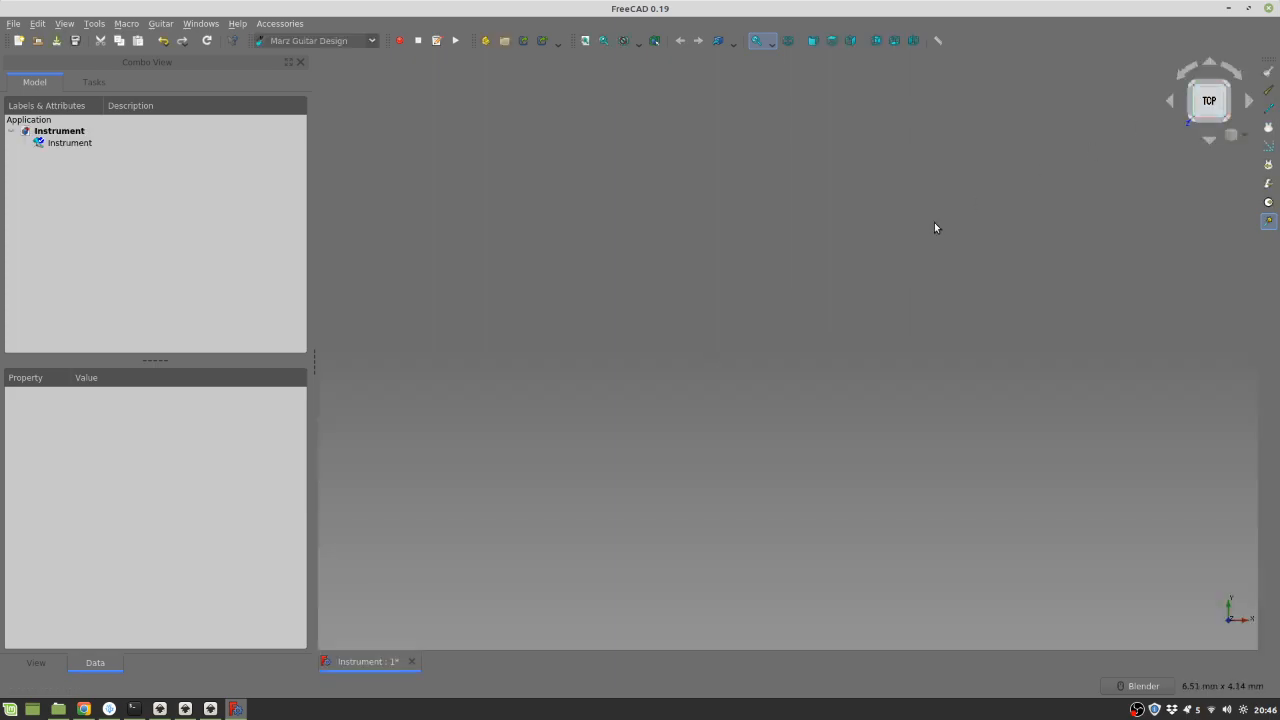
# - Review the instrument's full parameter list, from the body and bridge groups to the truss rod
pyautogui.click(77, 143)
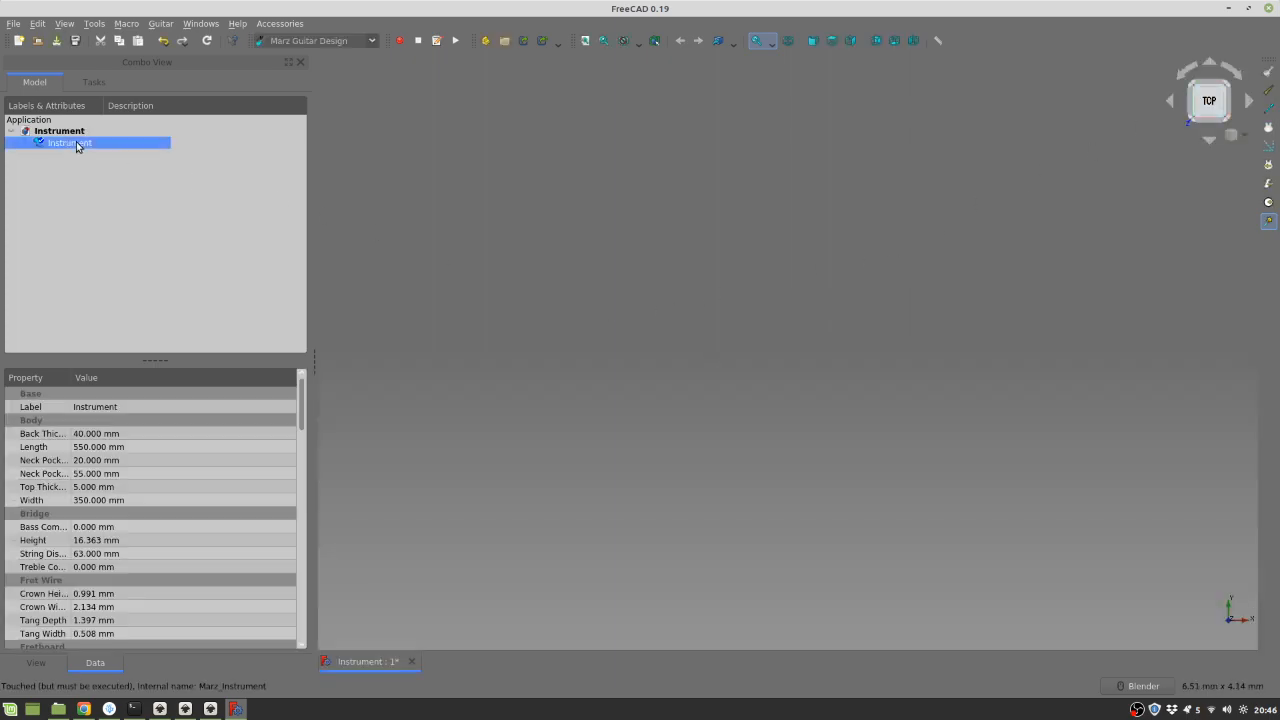
pyautogui.moveTo(166, 360); pyautogui.dragTo(178, 203)
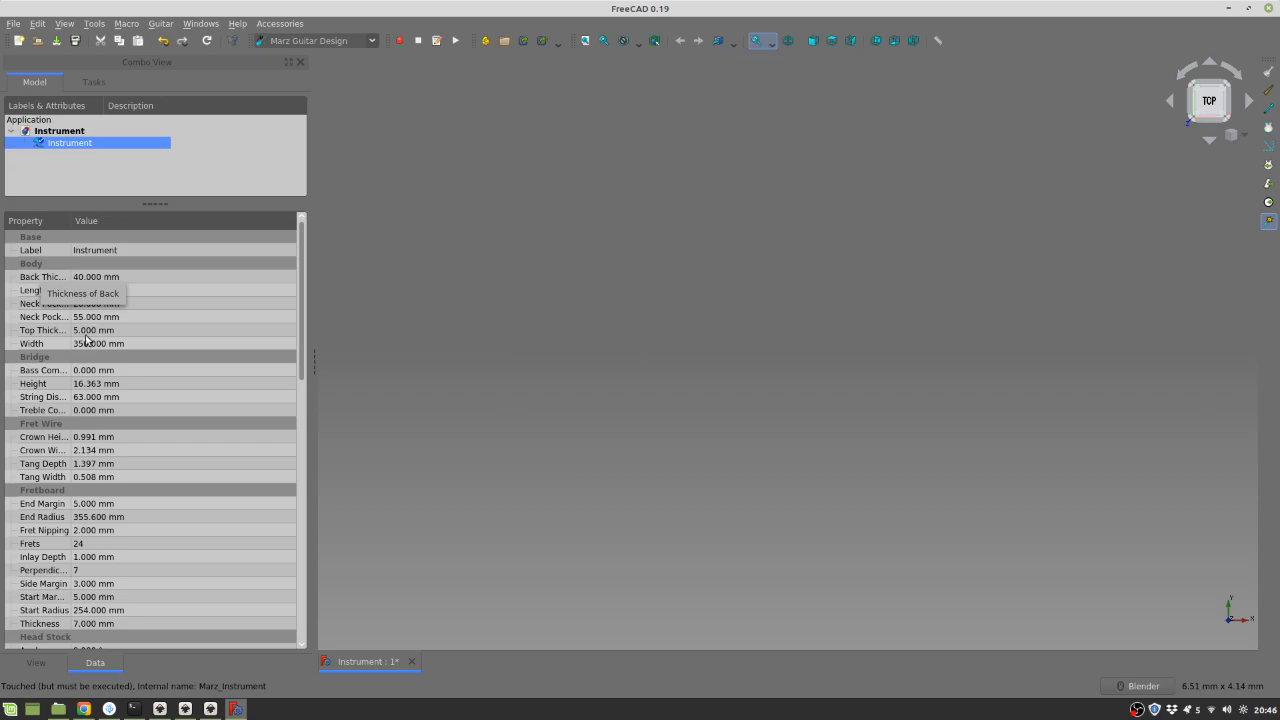
pyautogui.moveTo(304, 335); pyautogui.dragTo(312, 458)
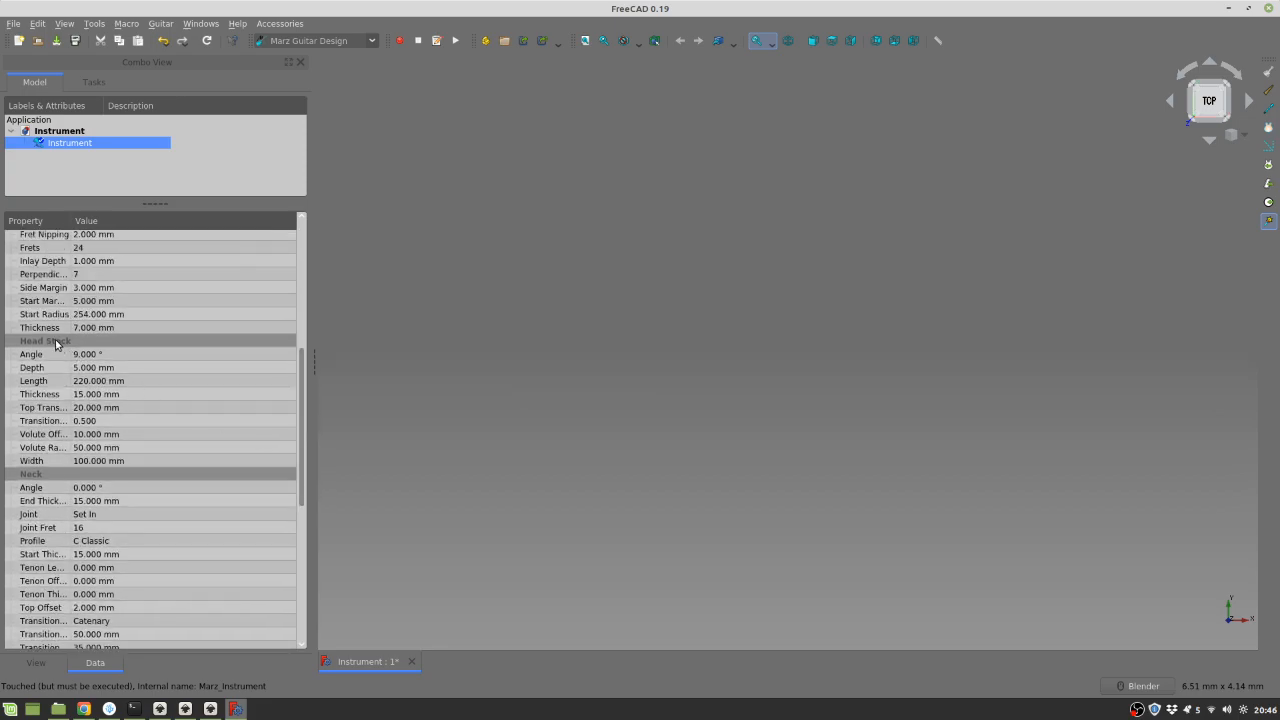
pyautogui.scroll(-3, 108, 400)
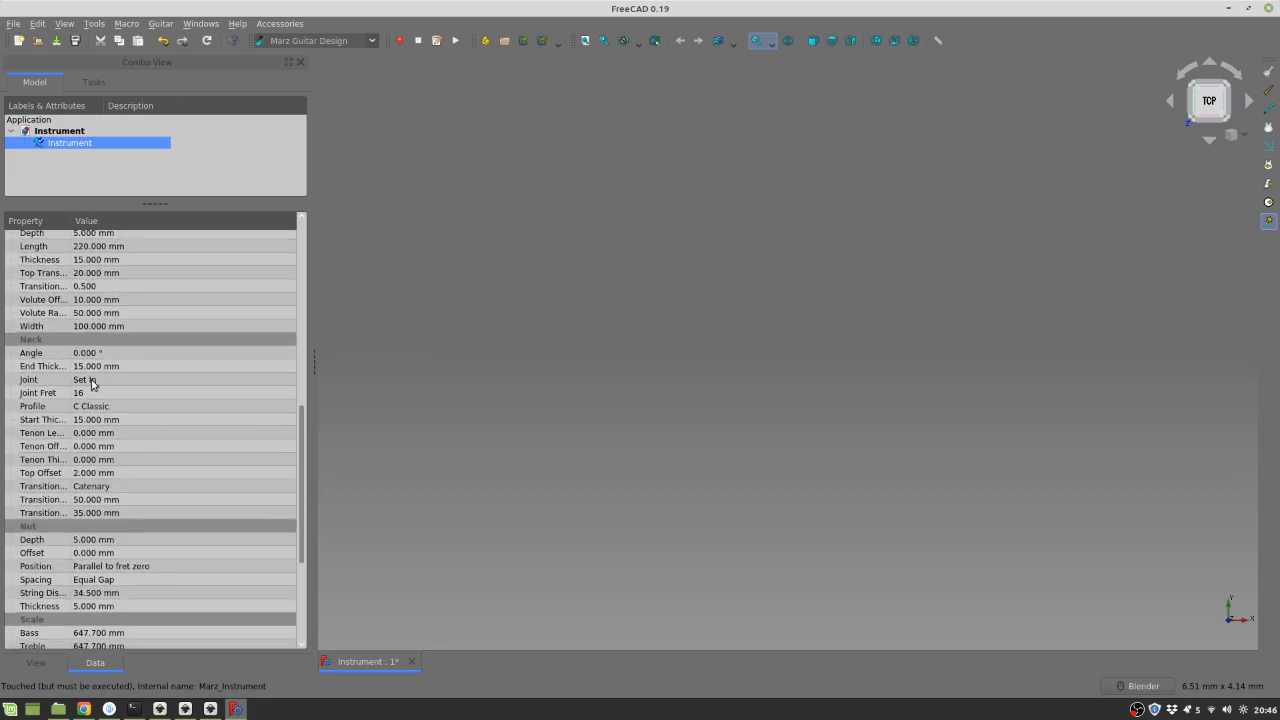
pyautogui.moveTo(310, 523); pyautogui.dragTo(317, 600)
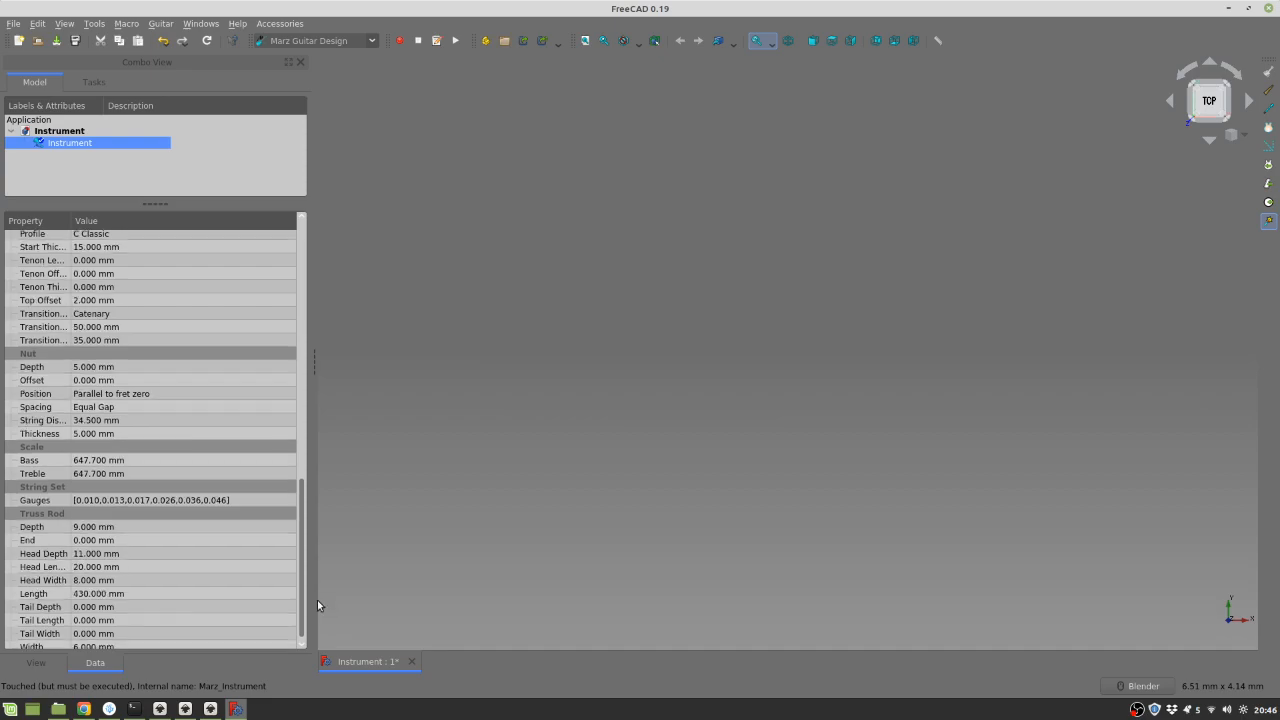
pyautogui.moveTo(302, 525); pyautogui.dragTo(308, 555)
pyautogui.moveTo(304, 505); pyautogui.dragTo(302, 250)
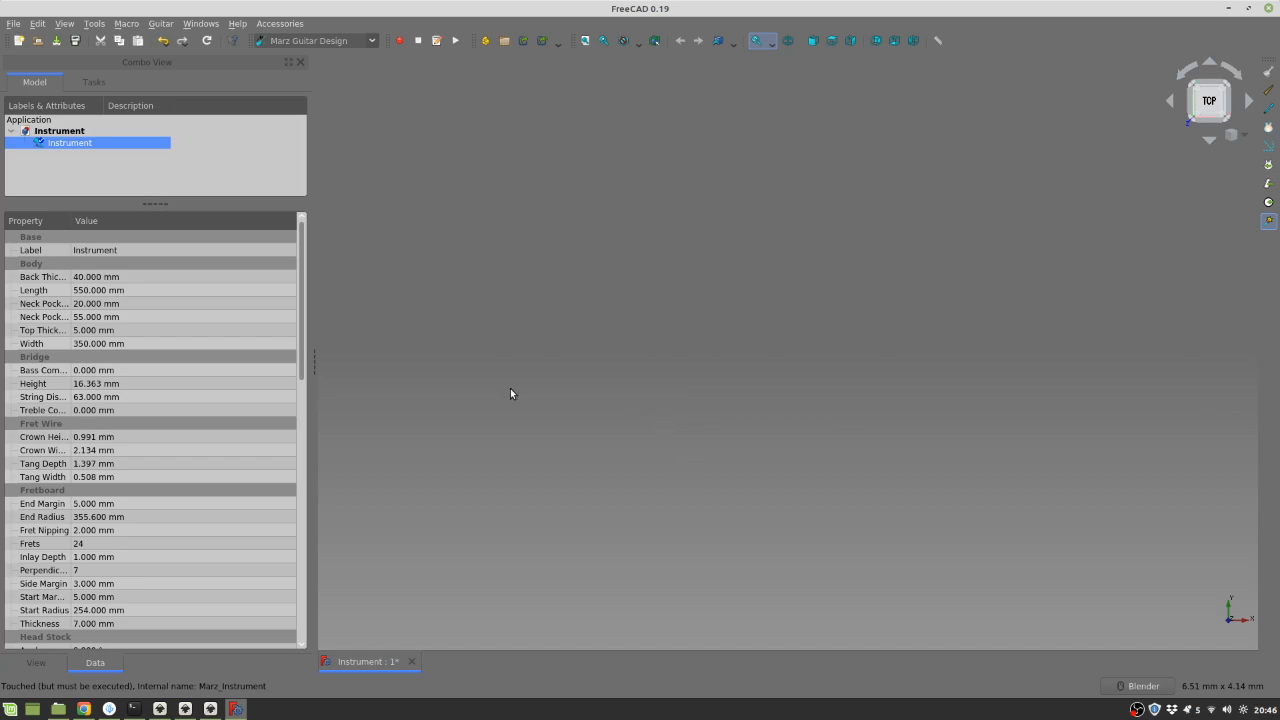
# - Examine the instrument's fretboard parameters, including the number of frets, the perpendicular fret and the end margin
pyautogui.scroll(-2, 181, 449)
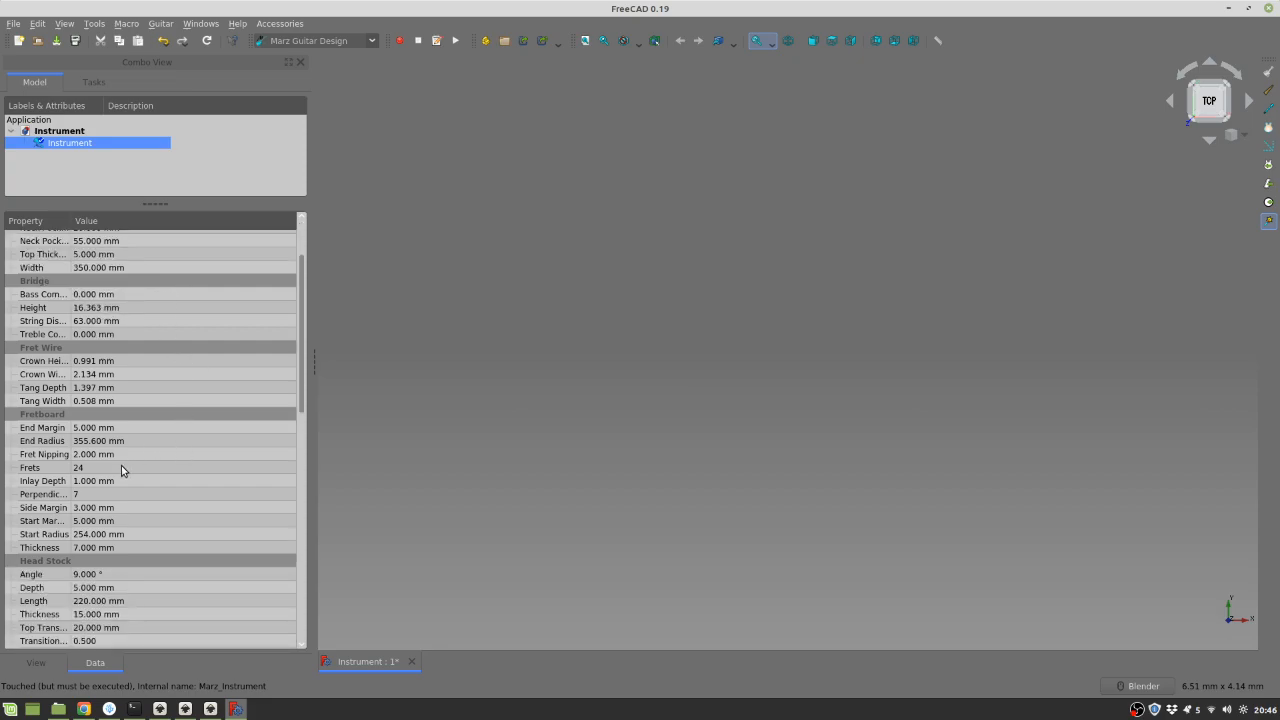
pyautogui.click(121, 467)
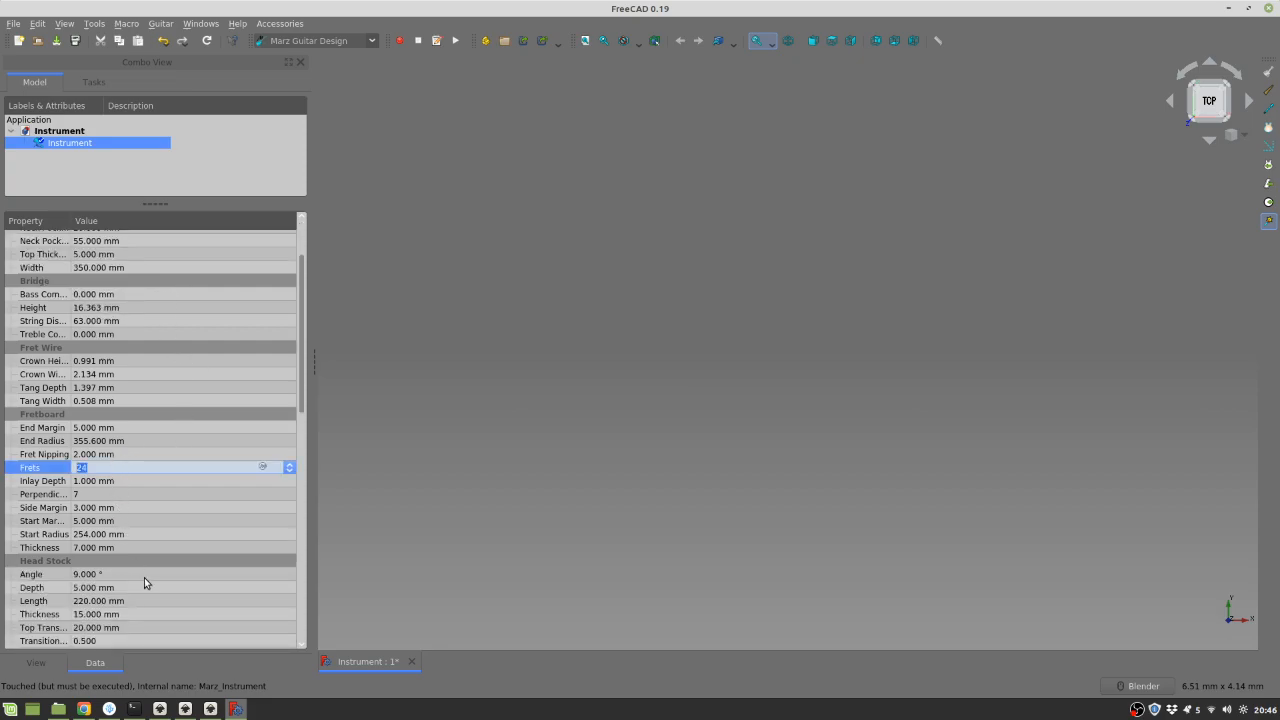
pyautogui.scroll(-5, 144, 582)
pyautogui.scroll(-6, 117, 537)
pyautogui.scroll(5, 159, 494)
pyautogui.scroll(1, 159, 491)
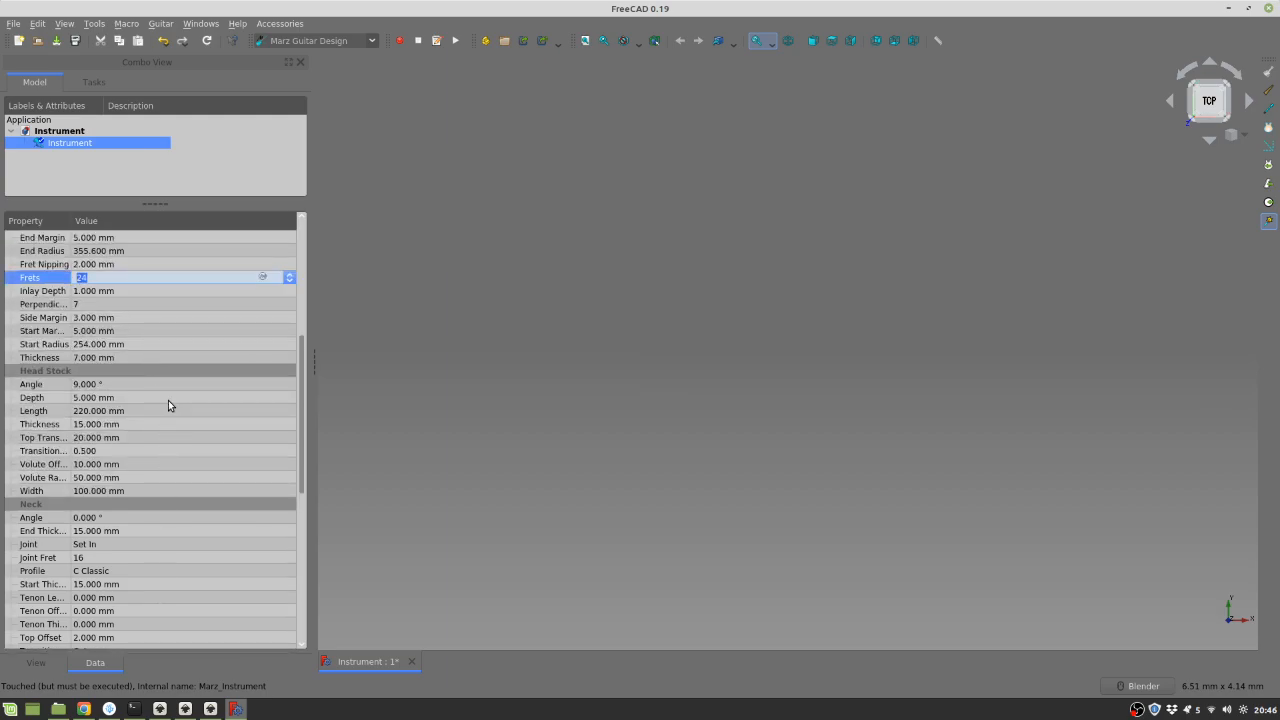
pyautogui.scroll(2, 168, 401)
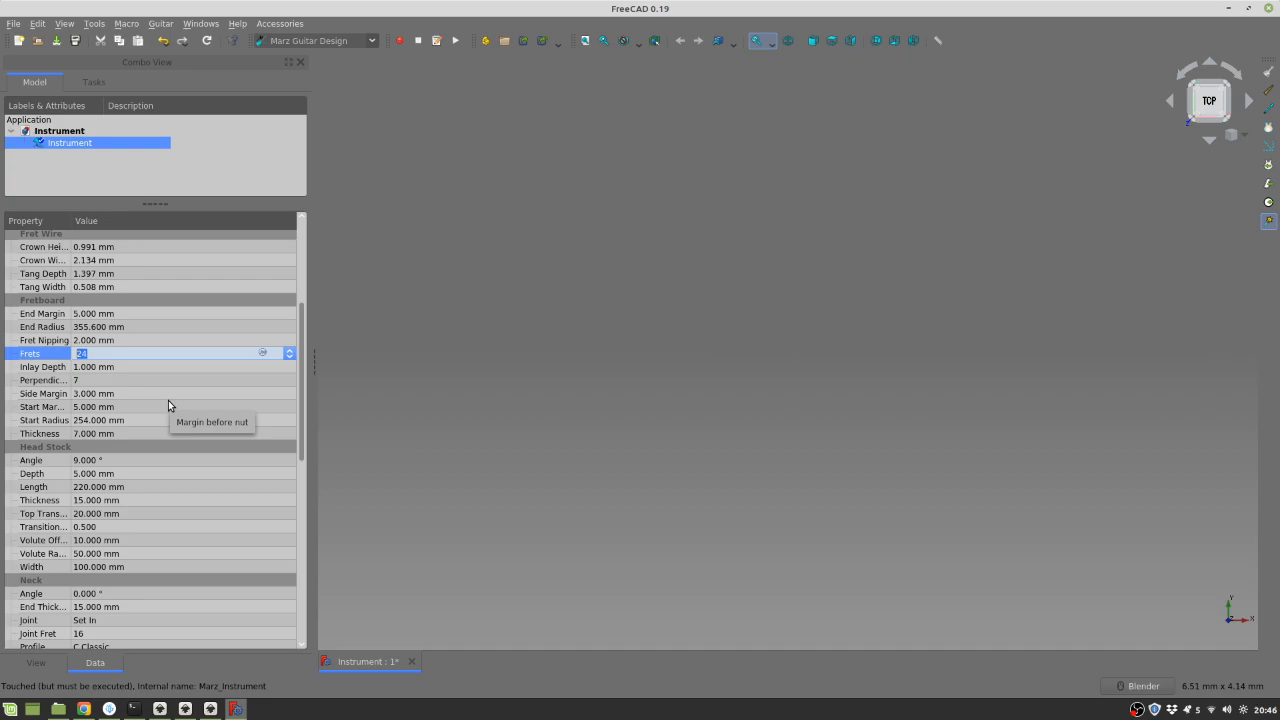
pyautogui.click(100, 381)
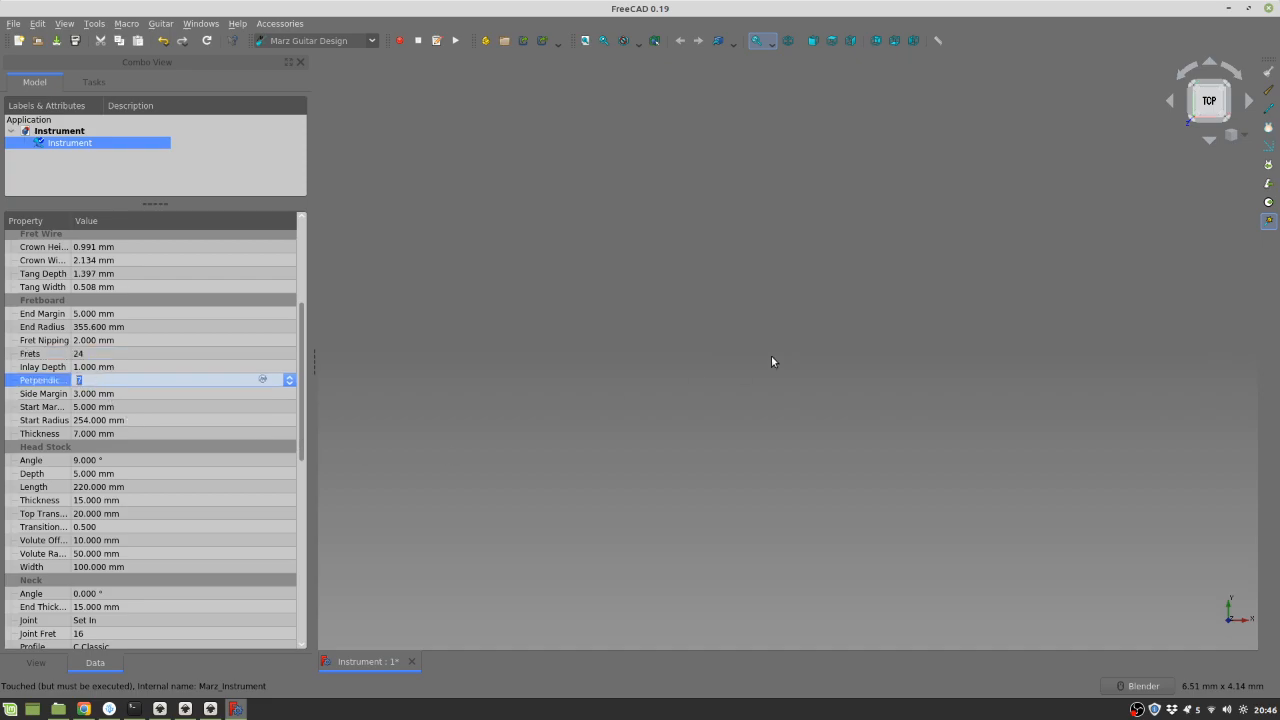
pyautogui.click(120, 314)
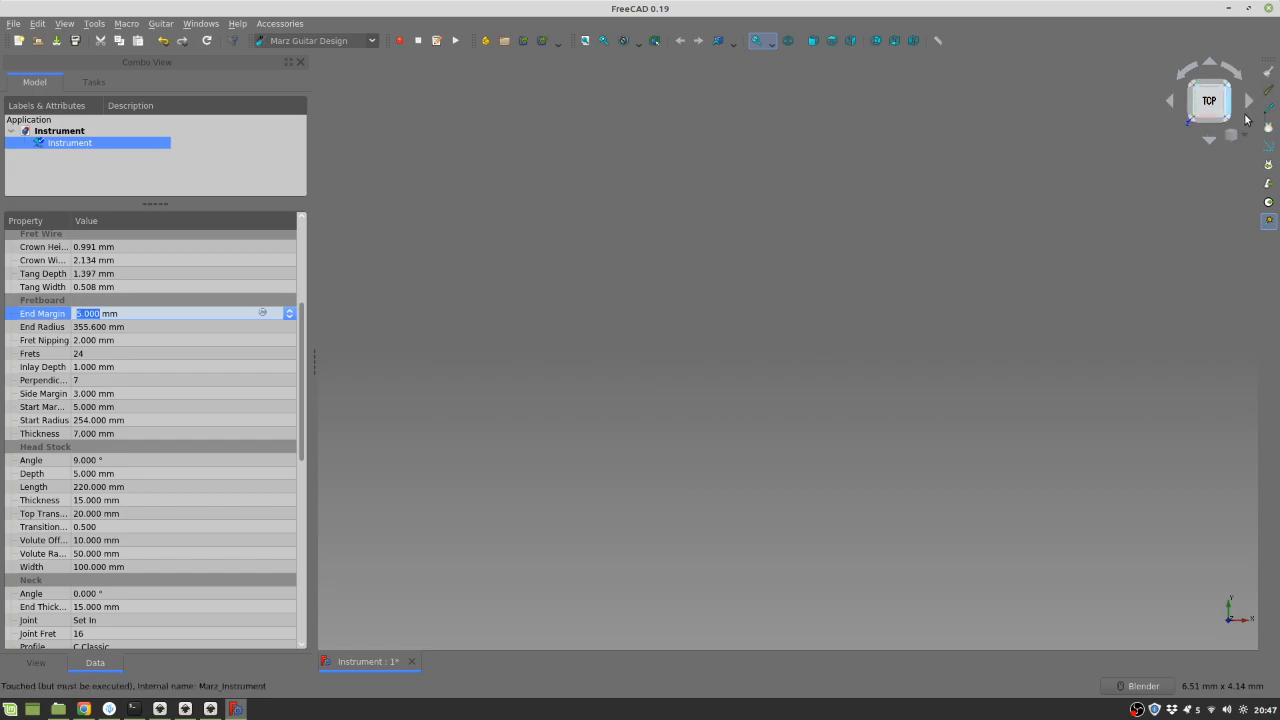
# - Generate the fretboard body from the instrument's parameters
pyautogui.click(1270, 95)
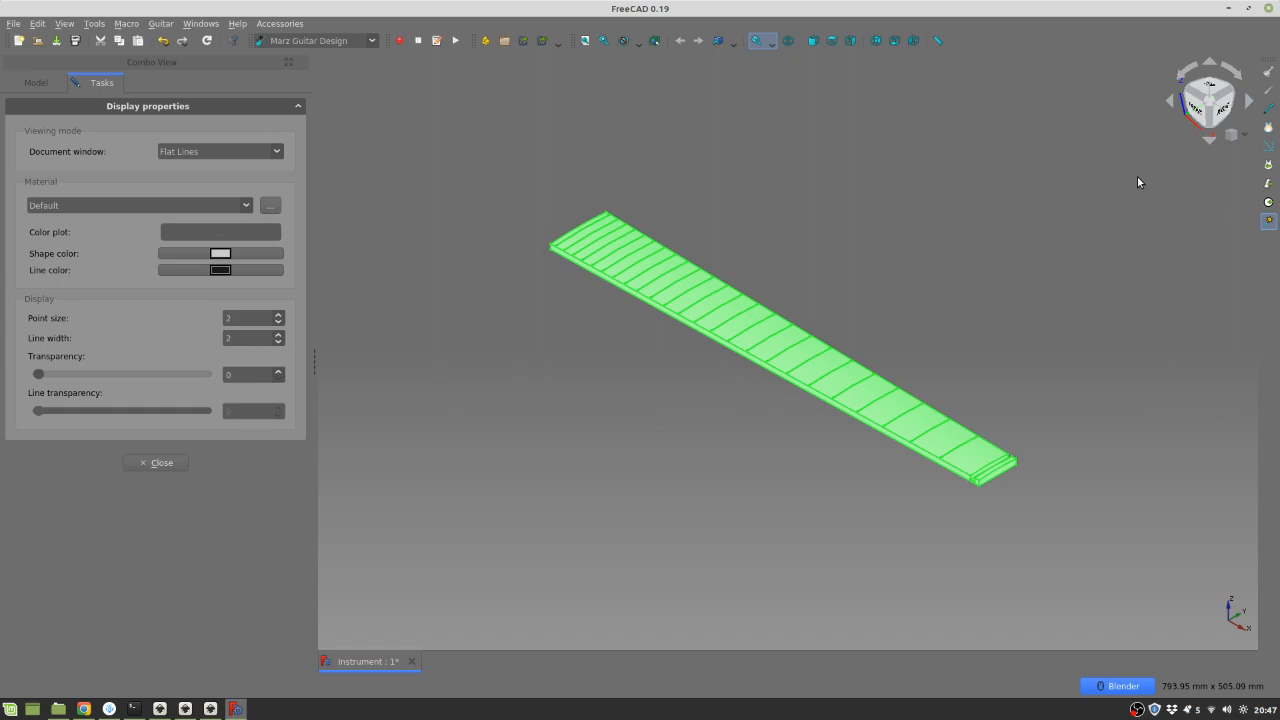
pyautogui.moveTo(554, 376); pyautogui.dragTo(782, 415, button='middle')
pyautogui.scroll(6, 782, 412)
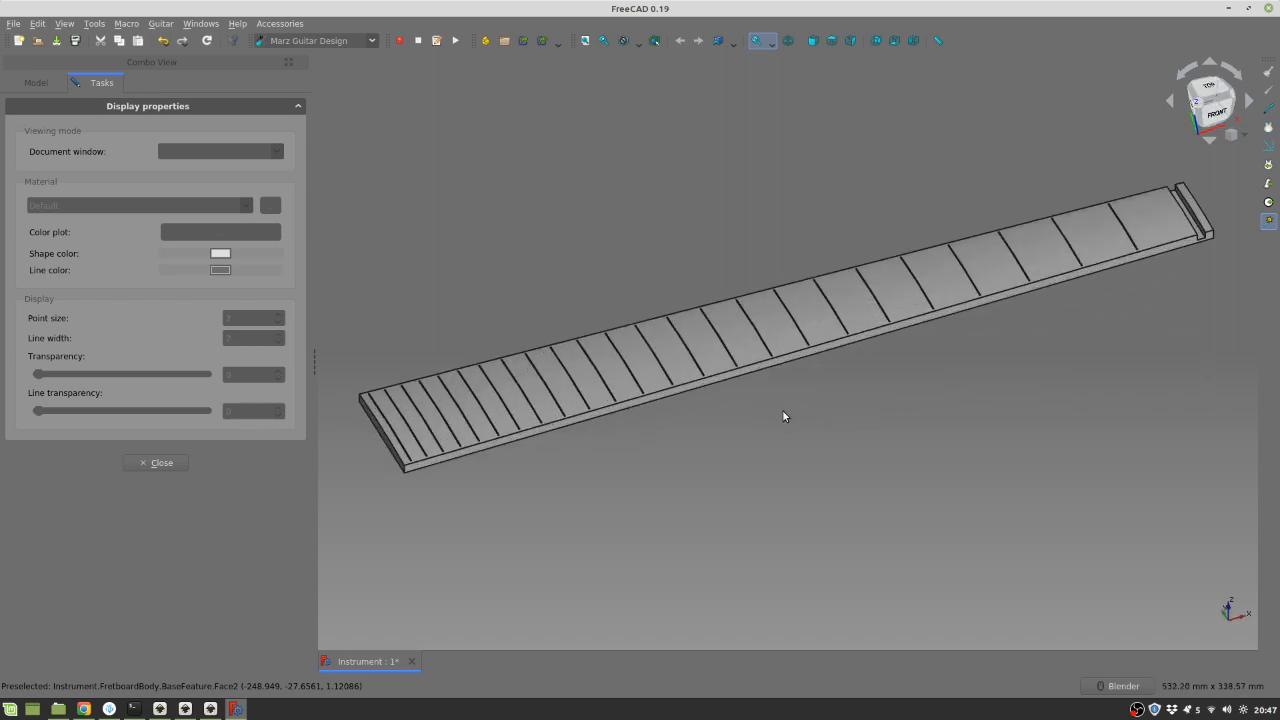
# - Inspect the fretboard's fret slots, side edge and nut slot up close
pyautogui.scroll(-5, 700, 419)
pyautogui.moveTo(837, 357); pyautogui.dragTo(314, 451, button='middle')
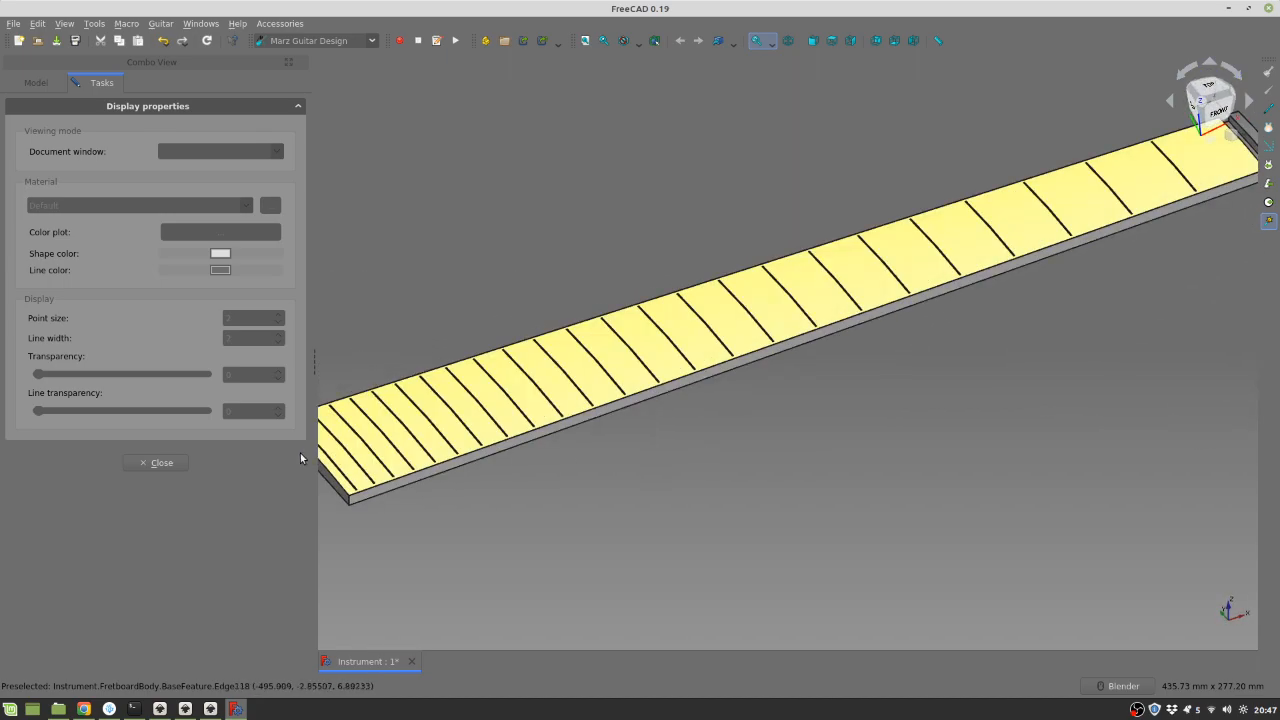
pyautogui.scroll(5, 545, 389)
pyautogui.scroll(3, 600, 360)
pyautogui.moveTo(694, 266); pyautogui.dragTo(600, 249, button='middle')
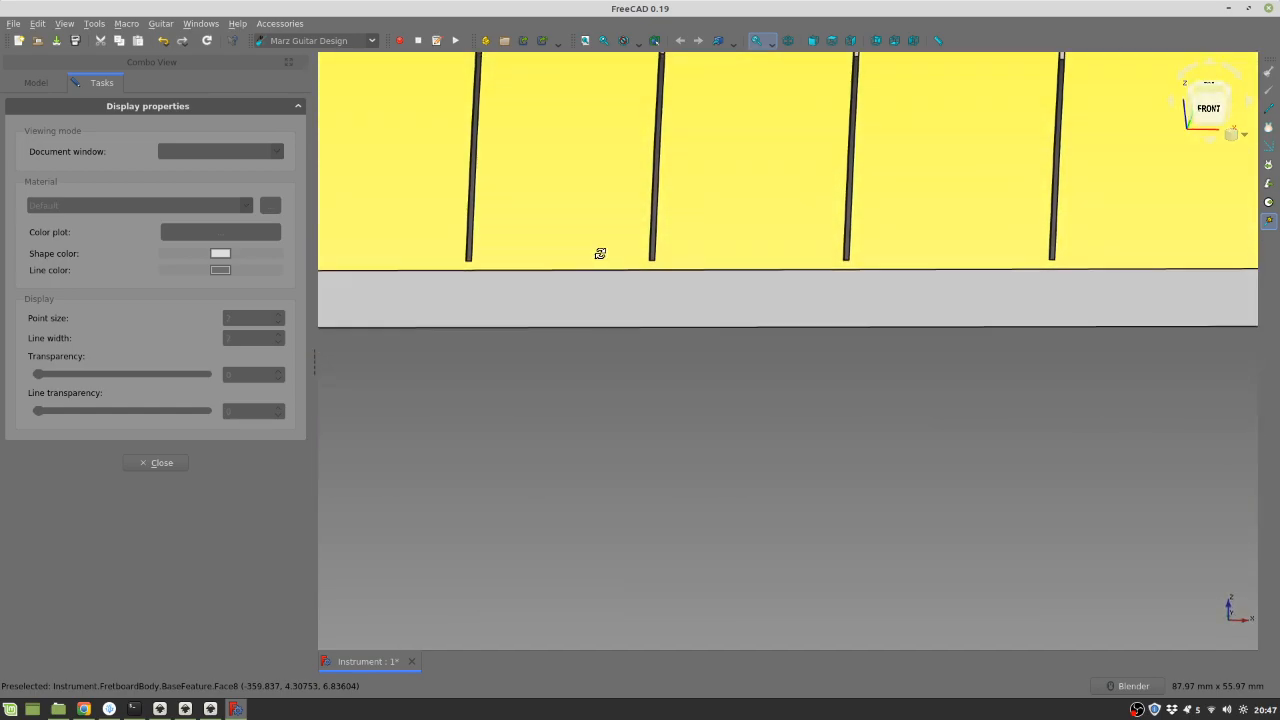
pyautogui.scroll(-5, 600, 265)
pyautogui.scroll(-3, 603, 279)
pyautogui.moveTo(1077, 329); pyautogui.dragTo(981, 345, button='middle')
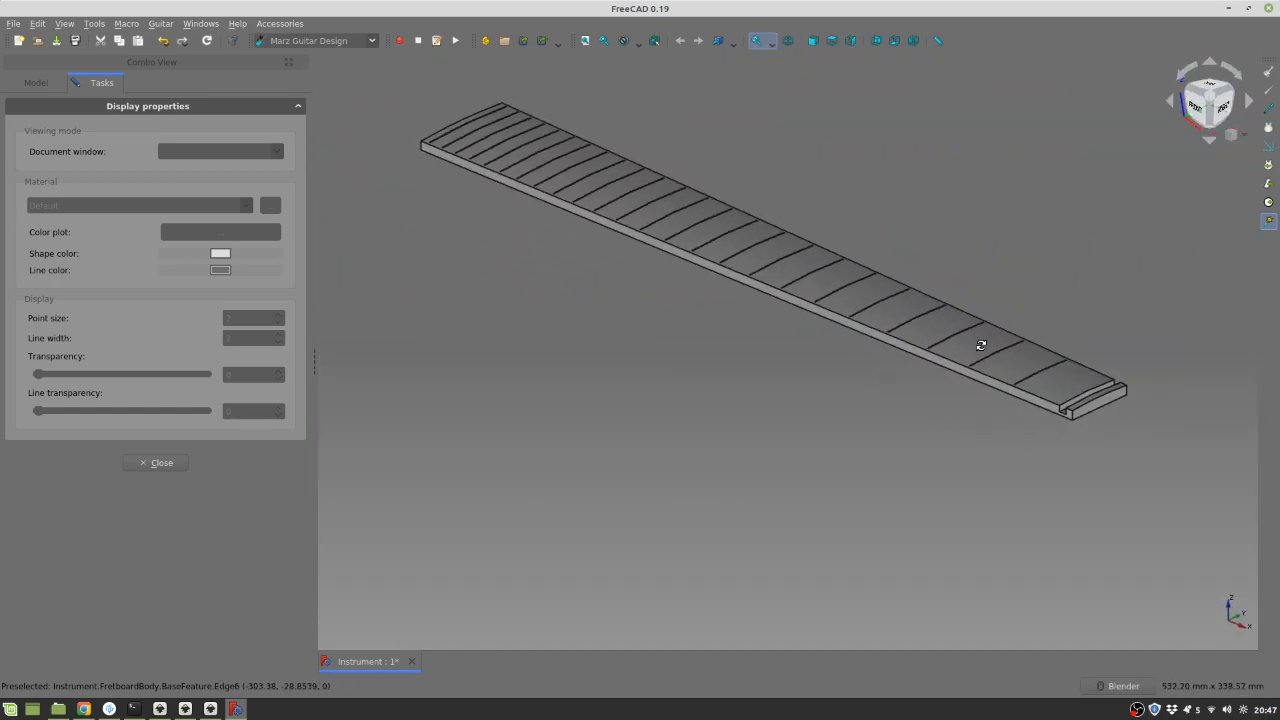
# - Set the instrument's bass scale length to 700 mm to try a multiscale fretboard
pyautogui.click(35, 82)
pyautogui.click(72, 144)
pyautogui.scroll(-5, 229, 437)
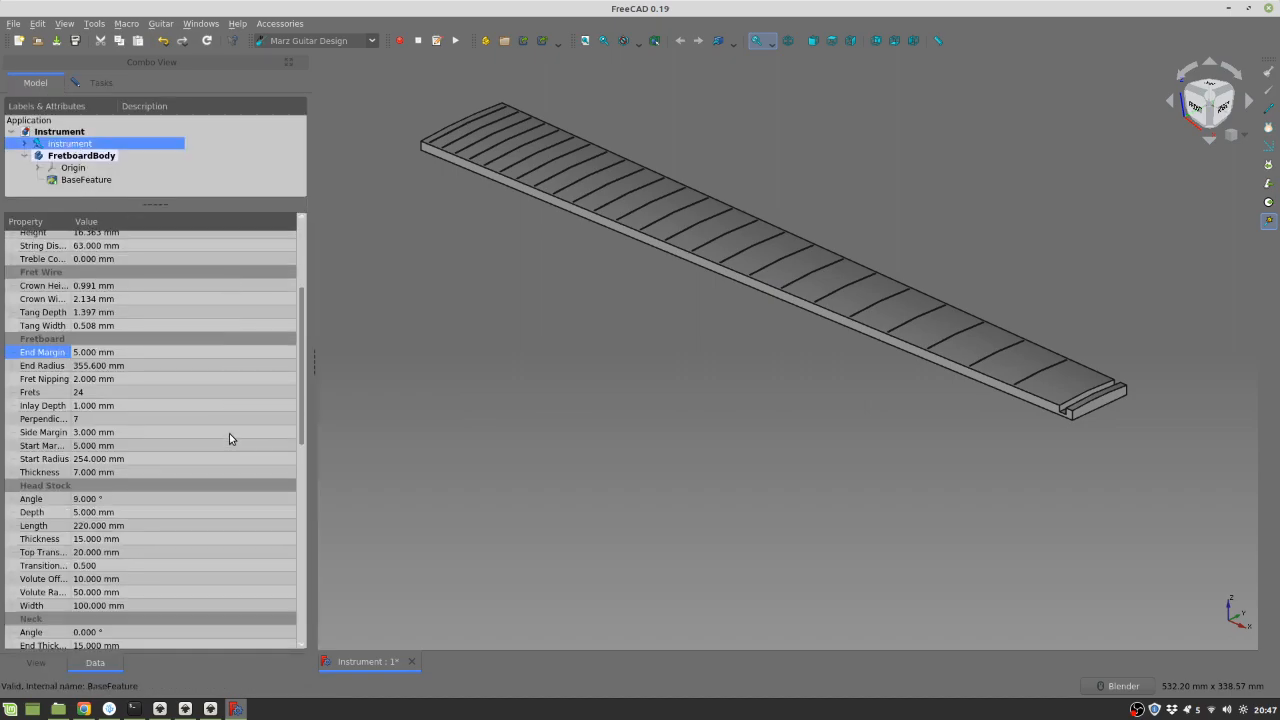
pyautogui.moveTo(614, 371); pyautogui.dragTo(846, 400, button='middle')
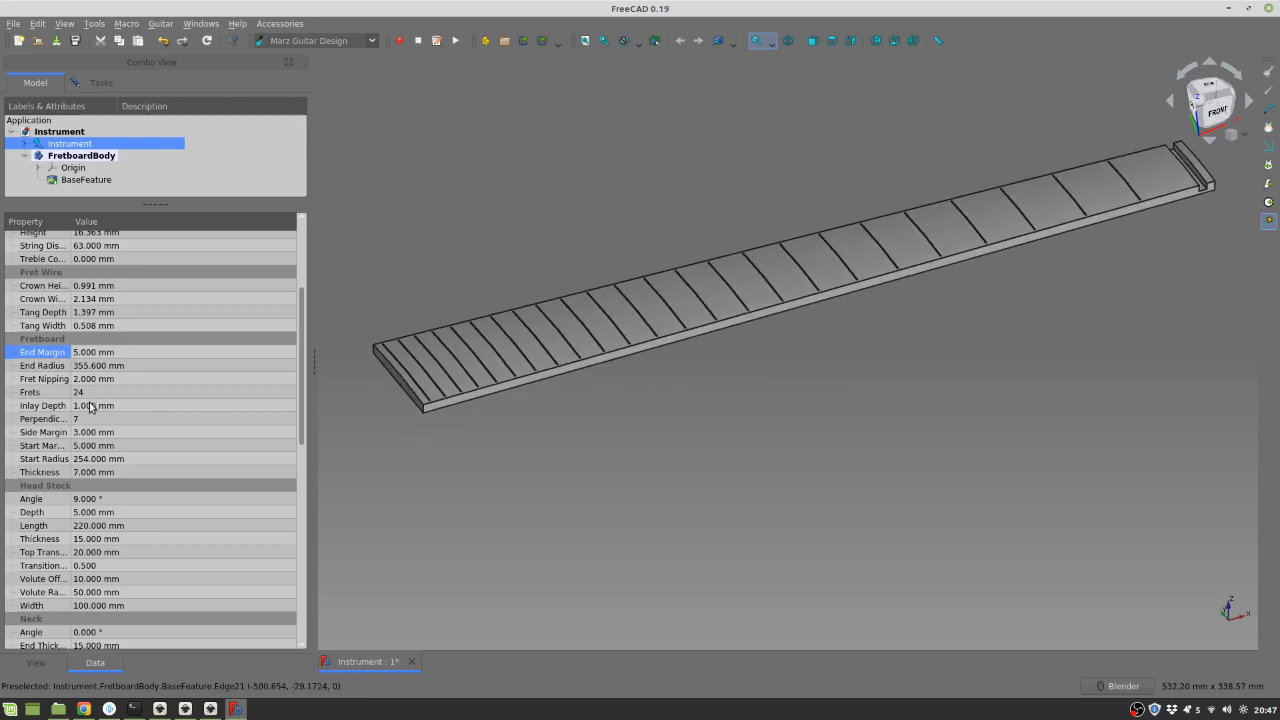
pyautogui.scroll(-3, 138, 449)
pyautogui.scroll(-9, 138, 454)
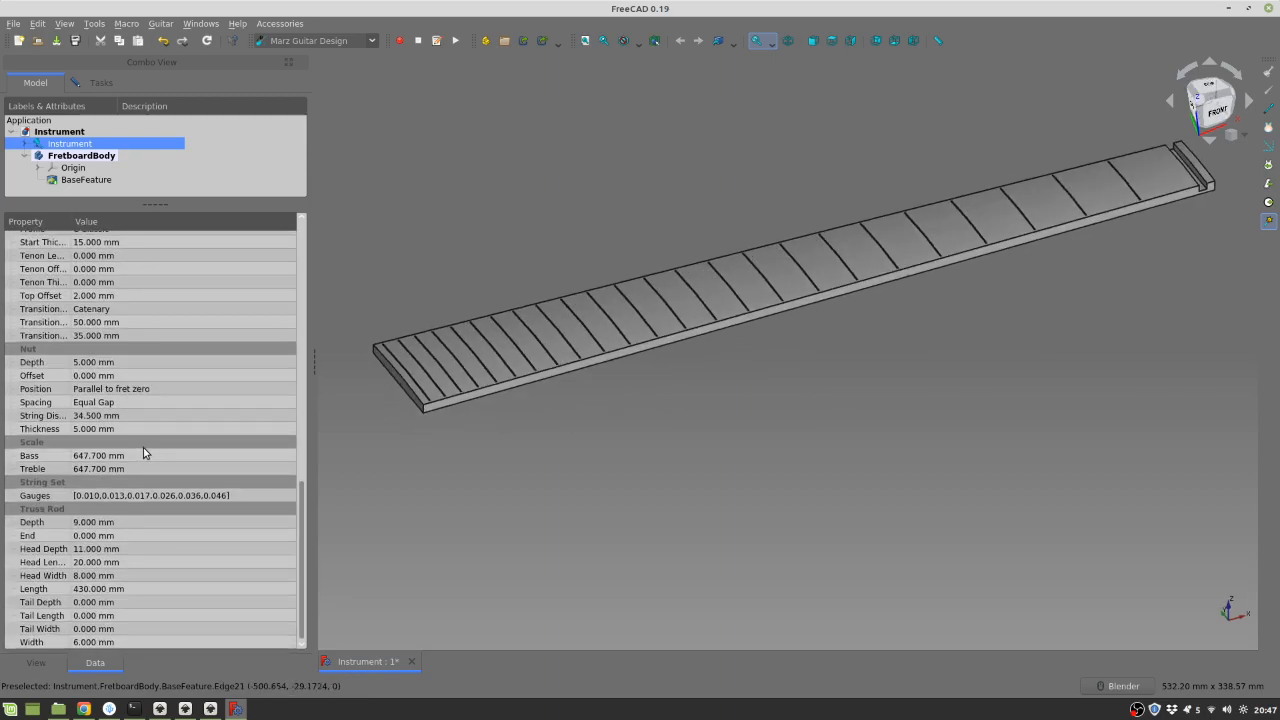
pyautogui.click(125, 455)
pyautogui.write('700')
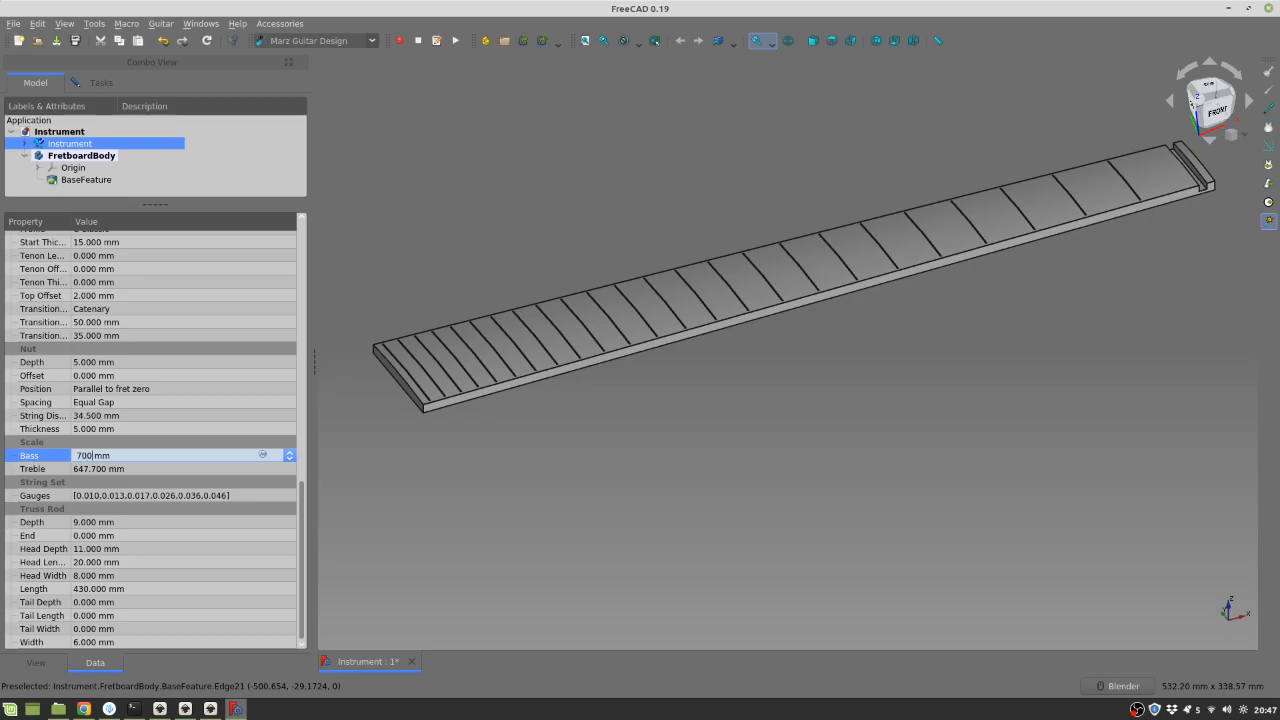
pyautogui.press('Return')
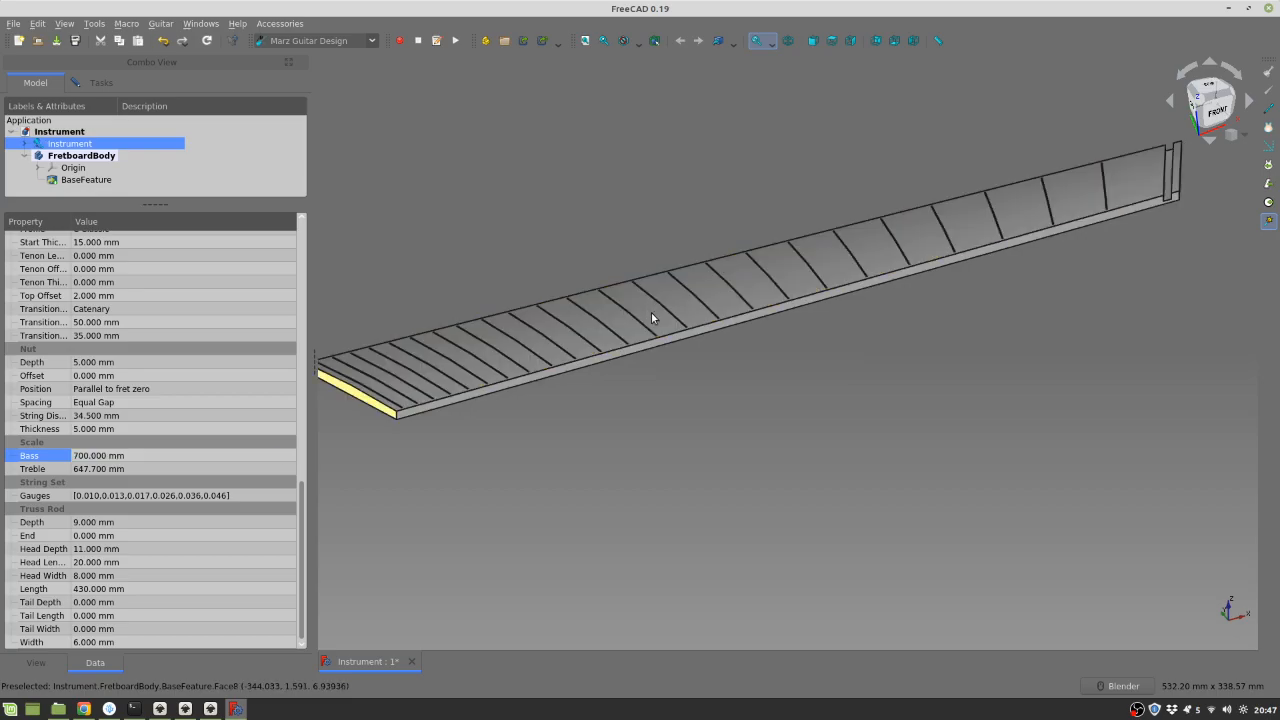
pyautogui.moveTo(663, 392); pyautogui.dragTo(851, 414, button='middle')
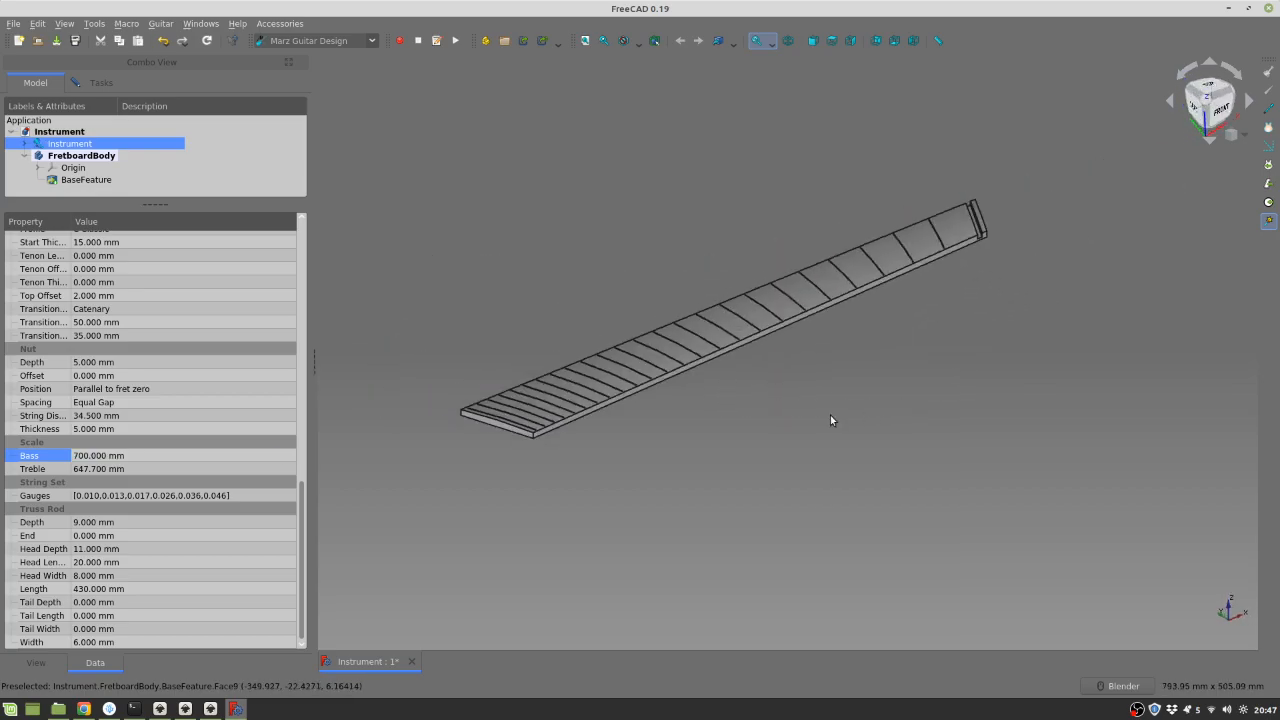
# - Restore the instrument's bass scale length to 647.7 mm
pyautogui.click(150, 453)
pyautogui.write('647')
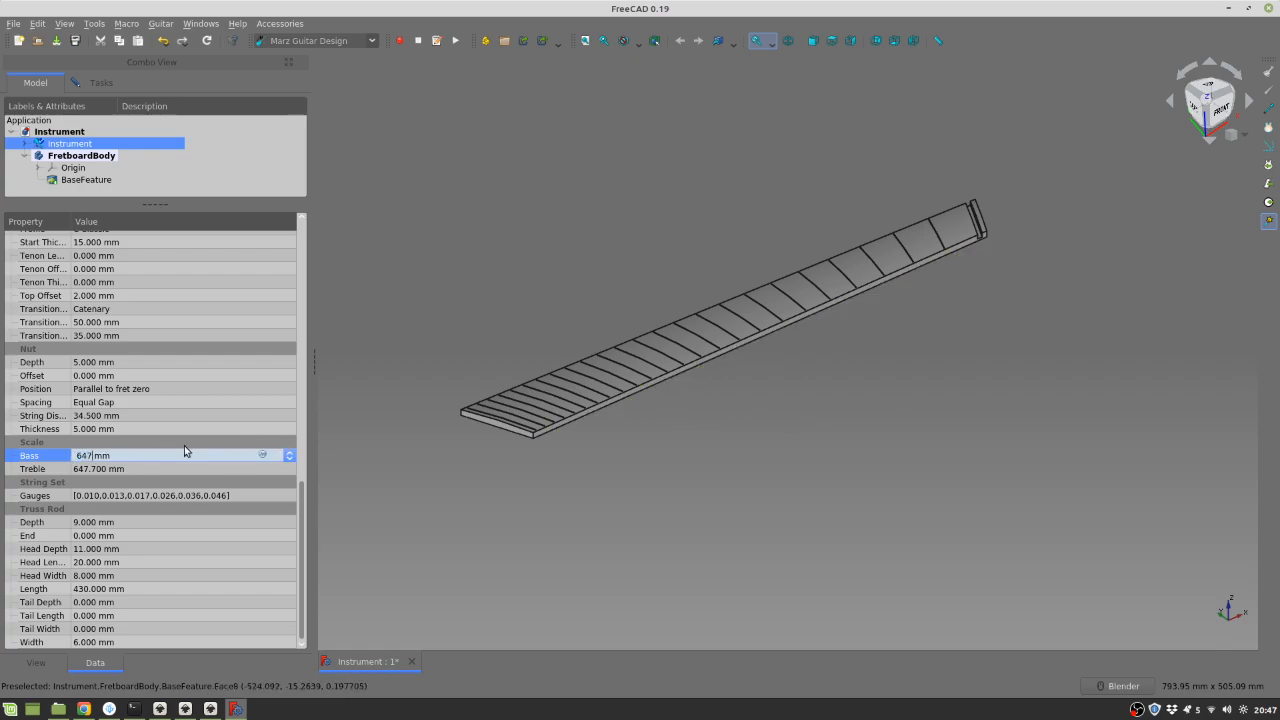
pyautogui.write('.700')
pyautogui.press('Return')
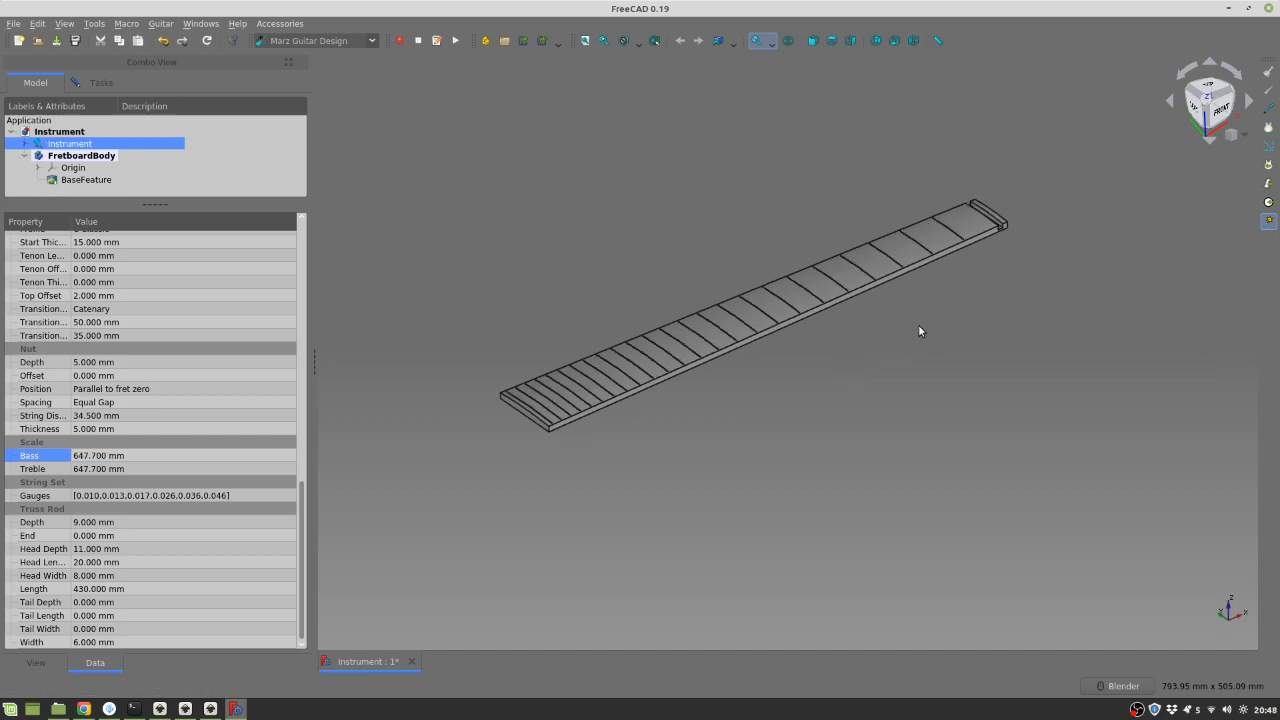
pyautogui.moveTo(1000, 309)
pyautogui.mouseDown(button='middle')
pyautogui.moveTo(878, 332)
pyautogui.moveTo(971, 286)
pyautogui.moveTo(985, 297)
pyautogui.mouseUp(button='middle')
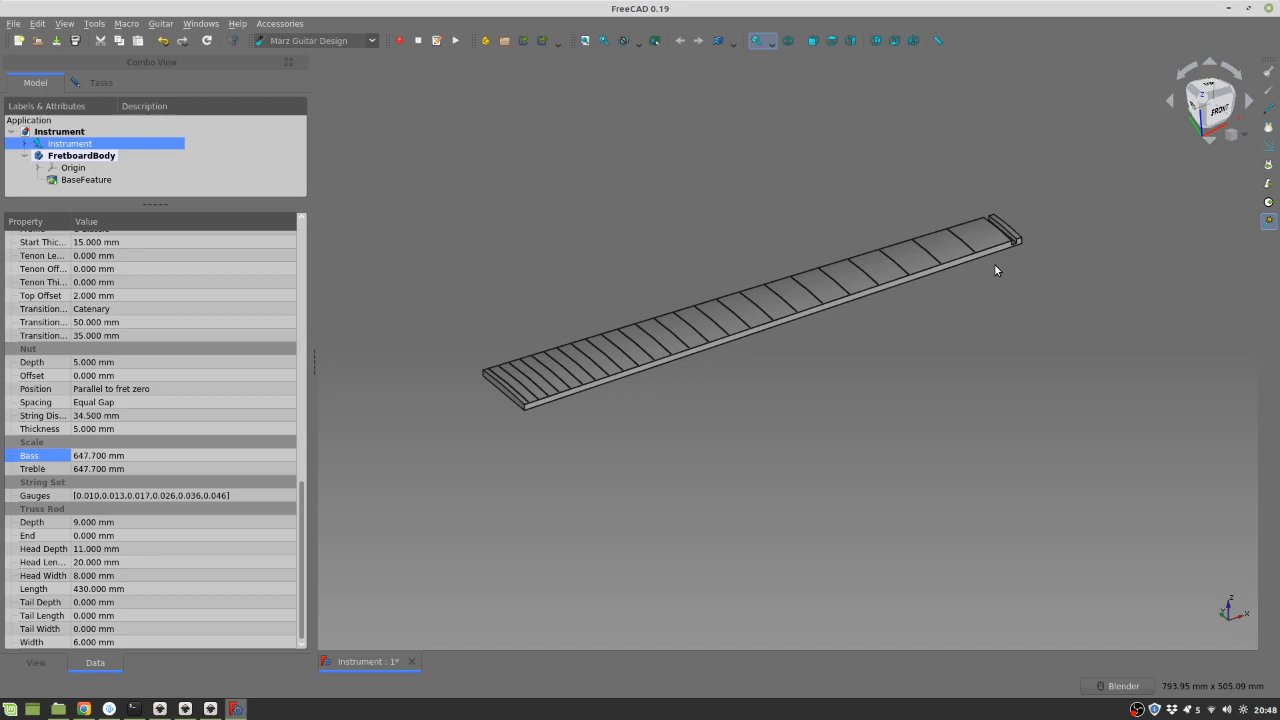
# - Generate the guitar neck with its heel and headstock blank
pyautogui.click(1269, 110)
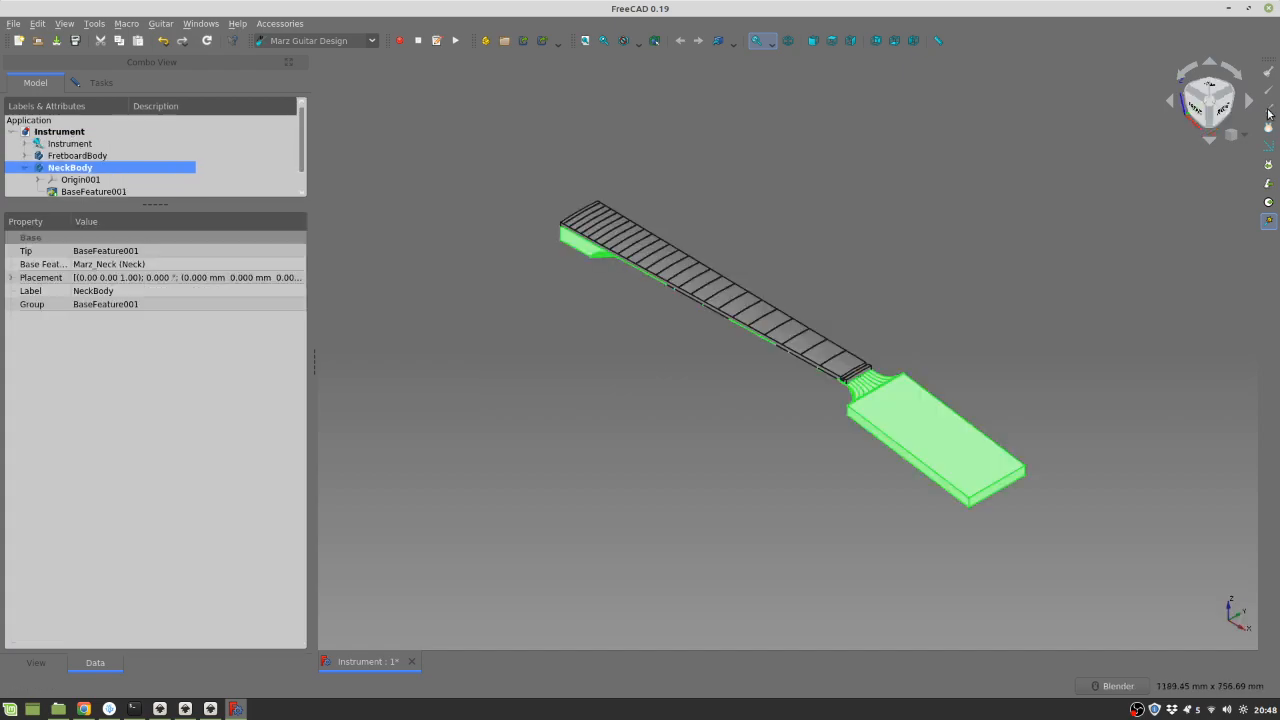
pyautogui.moveTo(606, 400); pyautogui.dragTo(732, 453, button='middle')
pyautogui.click(732, 453)
pyautogui.moveTo(702, 402); pyautogui.dragTo(785, 345, button='middle')
# - Hide the fretboard to examine the neck beneath it, and show it again
pyautogui.click(790, 338)
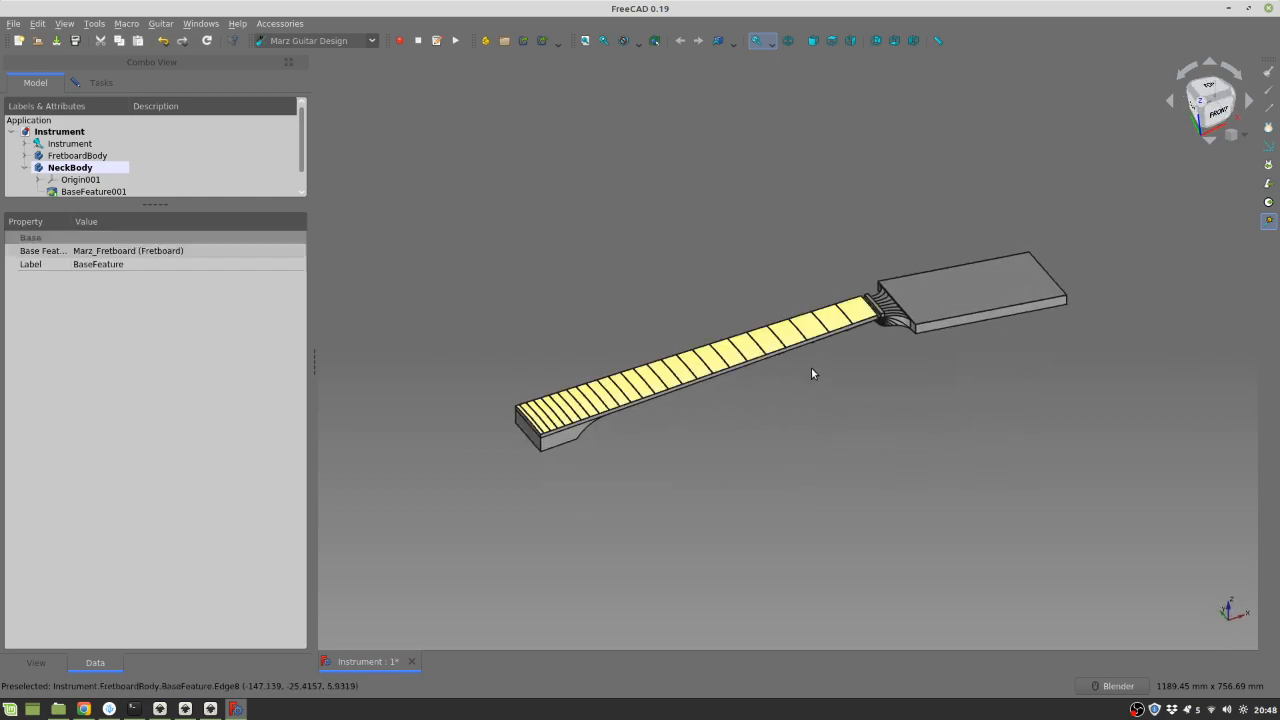
pyautogui.press('space')
pyautogui.moveTo(700, 370)
pyautogui.mouseDown(button='middle')
pyautogui.moveTo(695, 471)
pyautogui.moveTo(696, 381)
pyautogui.mouseUp(button='middle')
pyautogui.press('space')
# - Inspect the angled headstock, the transition behind the nut and the underside of the neck
pyautogui.moveTo(934, 463); pyautogui.dragTo(892, 260, button='middle')
pyautogui.moveTo(966, 366); pyautogui.dragTo(842, 520, button='middle')
pyautogui.scroll(4, 1037, 334)
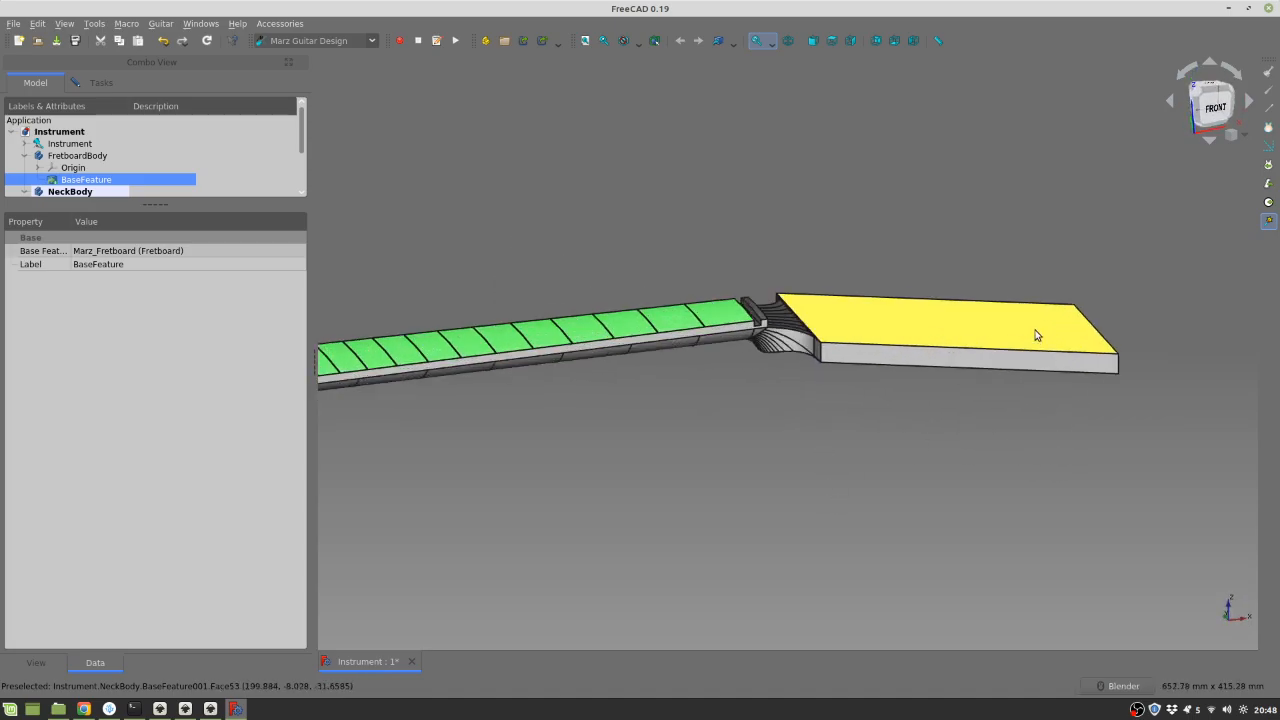
pyautogui.moveTo(877, 437); pyautogui.dragTo(793, 247, button='middle')
pyautogui.scroll(-3, 857, 441)
pyautogui.moveTo(783, 449); pyautogui.dragTo(797, 262, button='middle')
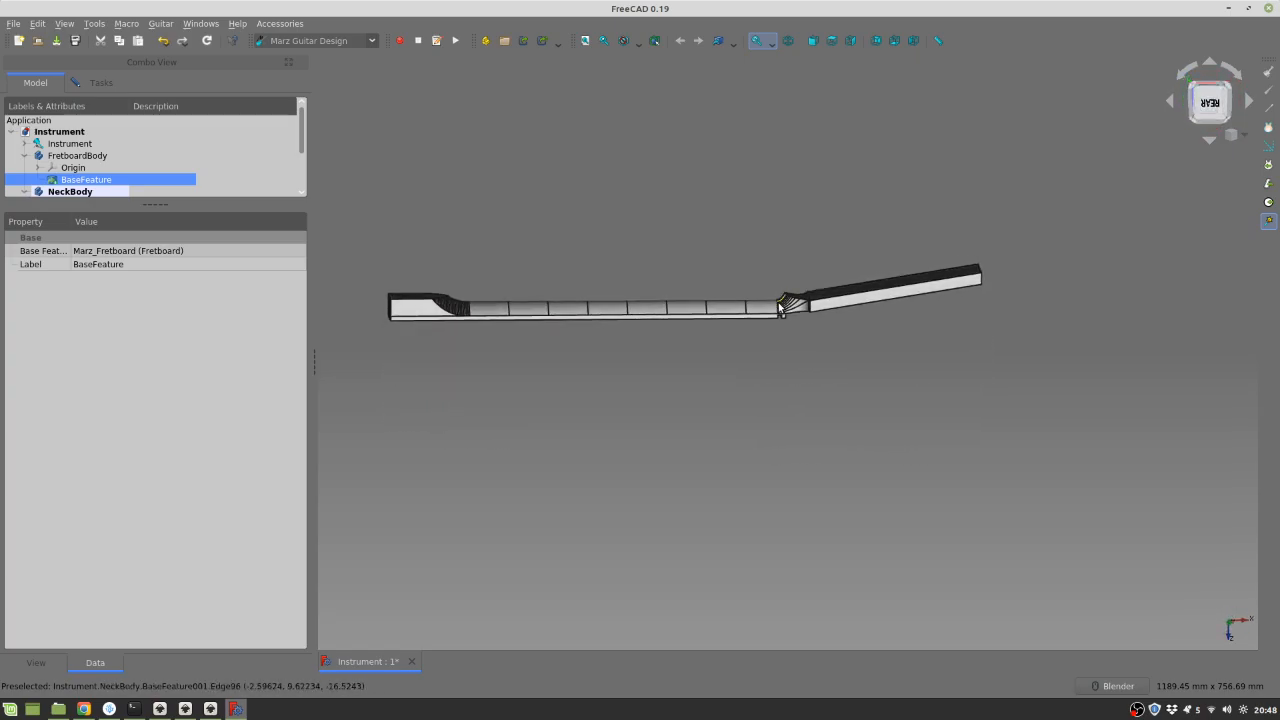
pyautogui.moveTo(819, 331); pyautogui.dragTo(835, 516, button='middle')
pyautogui.moveTo(885, 327); pyautogui.dragTo(960, 491, button='middle')
pyautogui.moveTo(663, 477); pyautogui.dragTo(791, 468, button='middle')
pyautogui.scroll(2, 645, 579)
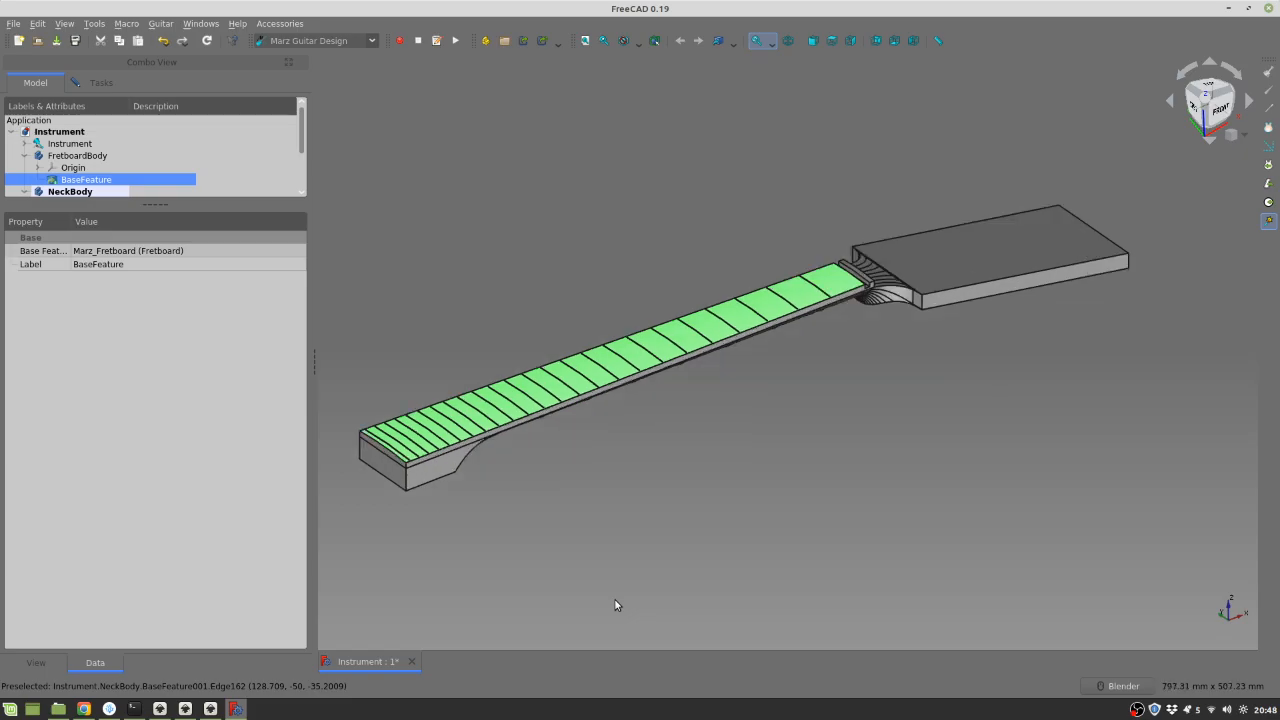
# - Generate the guitar body with its top and back behind the neck
pyautogui.scroll(-1, 618, 601)
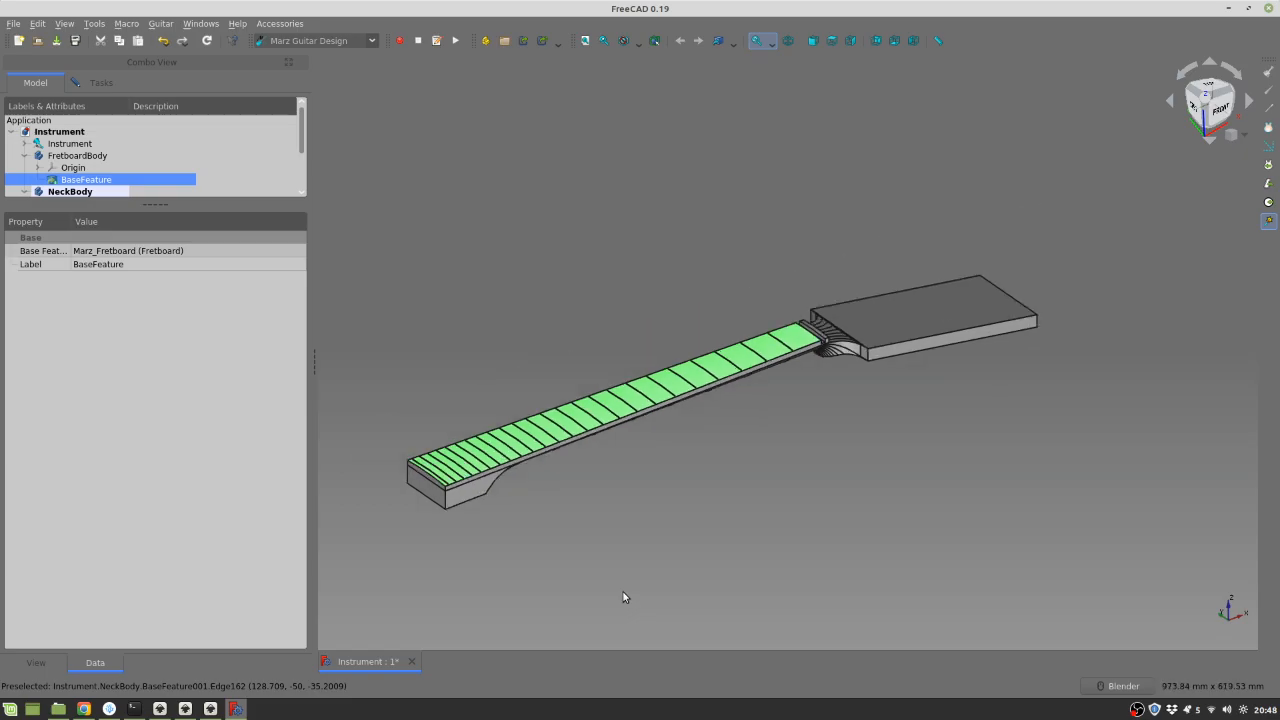
pyautogui.click(1271, 132)
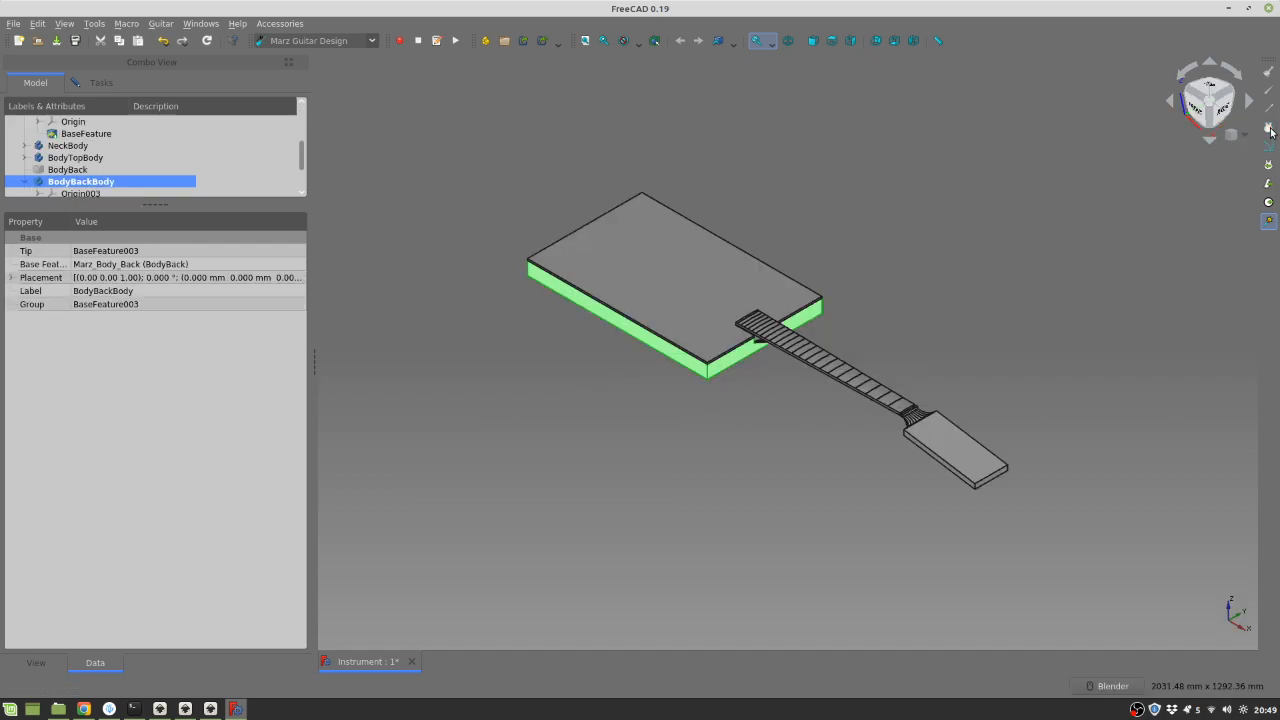
# - Inspect the rectangular body blank from the front, selecting its top layer to distinguish it from the back
pyautogui.moveTo(614, 409); pyautogui.dragTo(879, 418, button='middle')
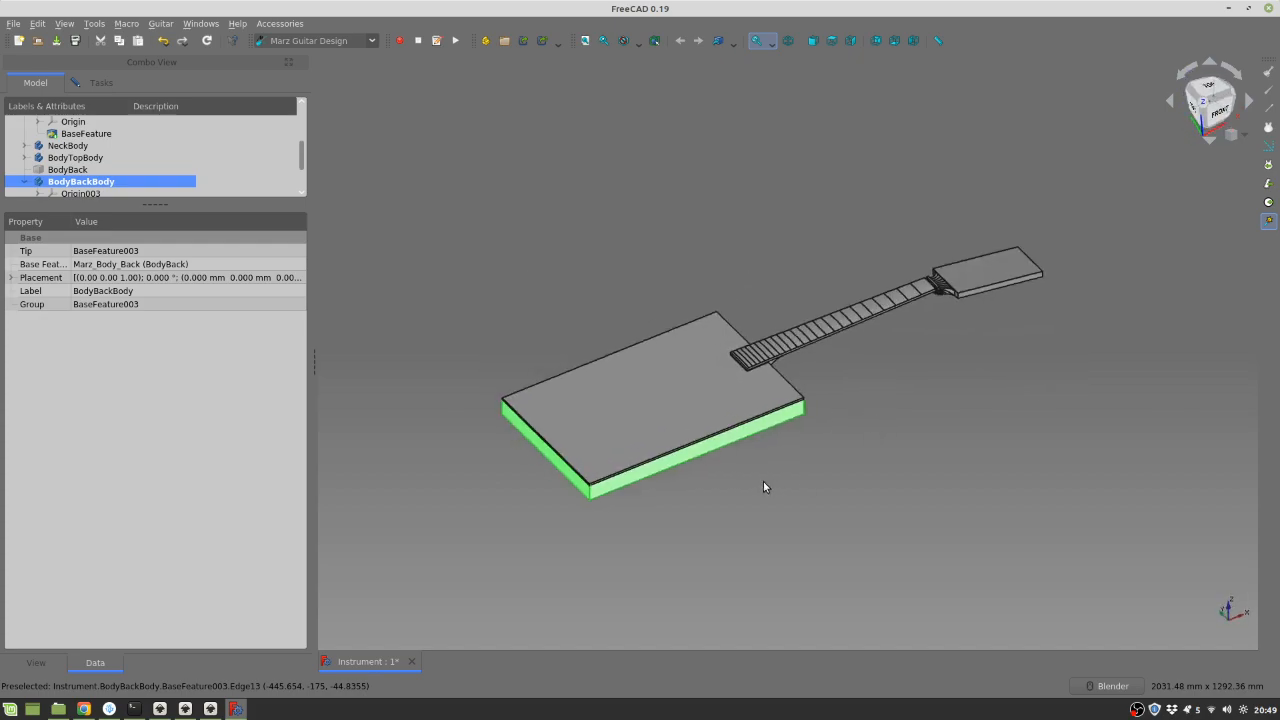
pyautogui.click(713, 424)
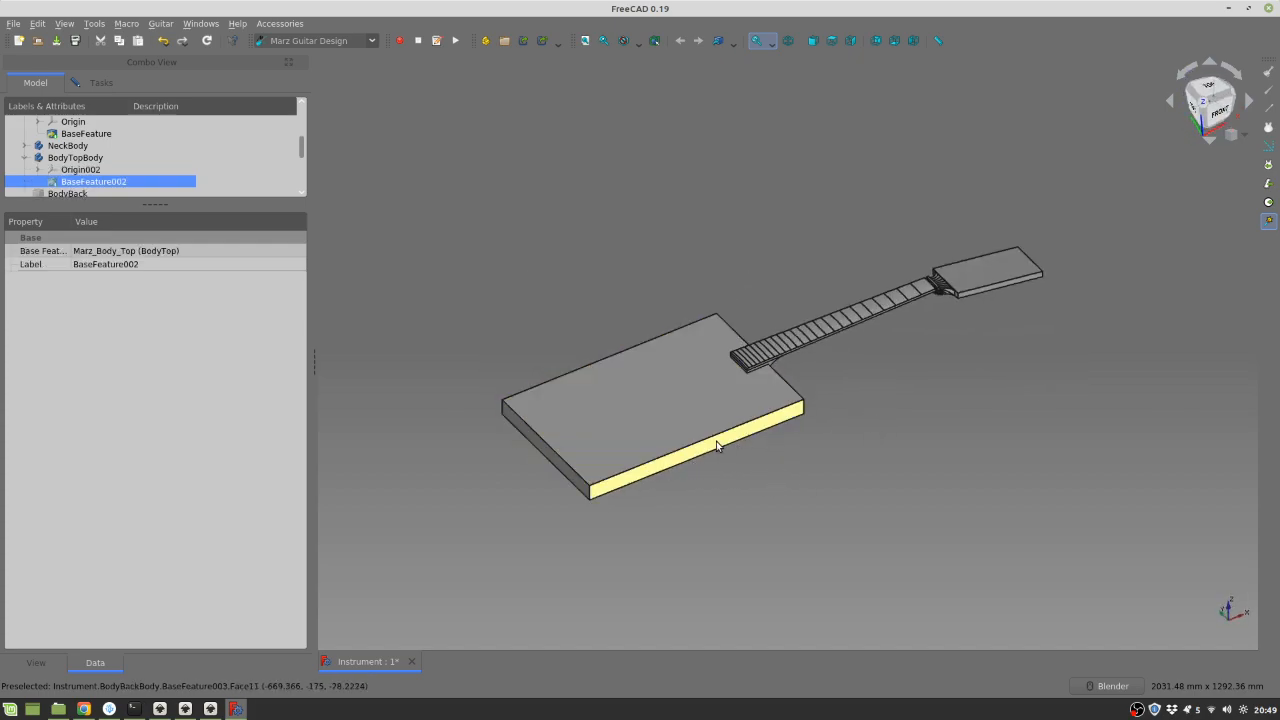
pyautogui.click(707, 405)
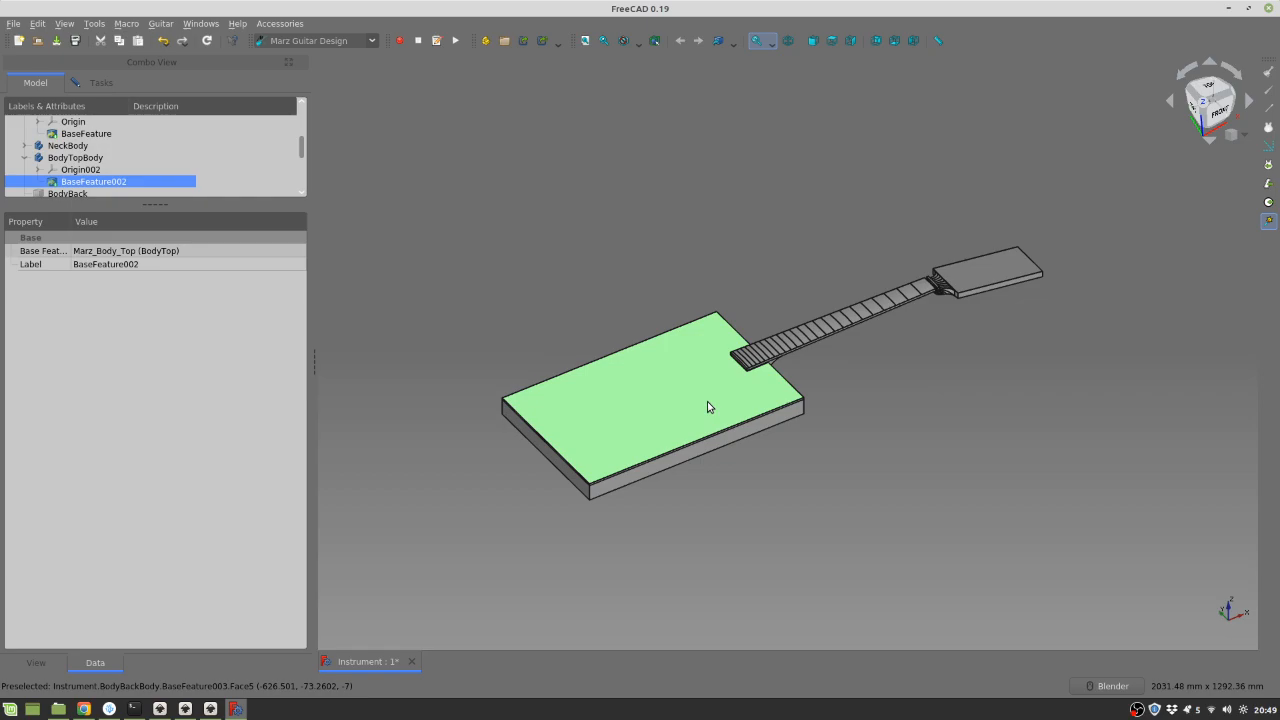
pyautogui.click(891, 415)
pyautogui.moveTo(932, 413); pyautogui.dragTo(1003, 450, button='middle')
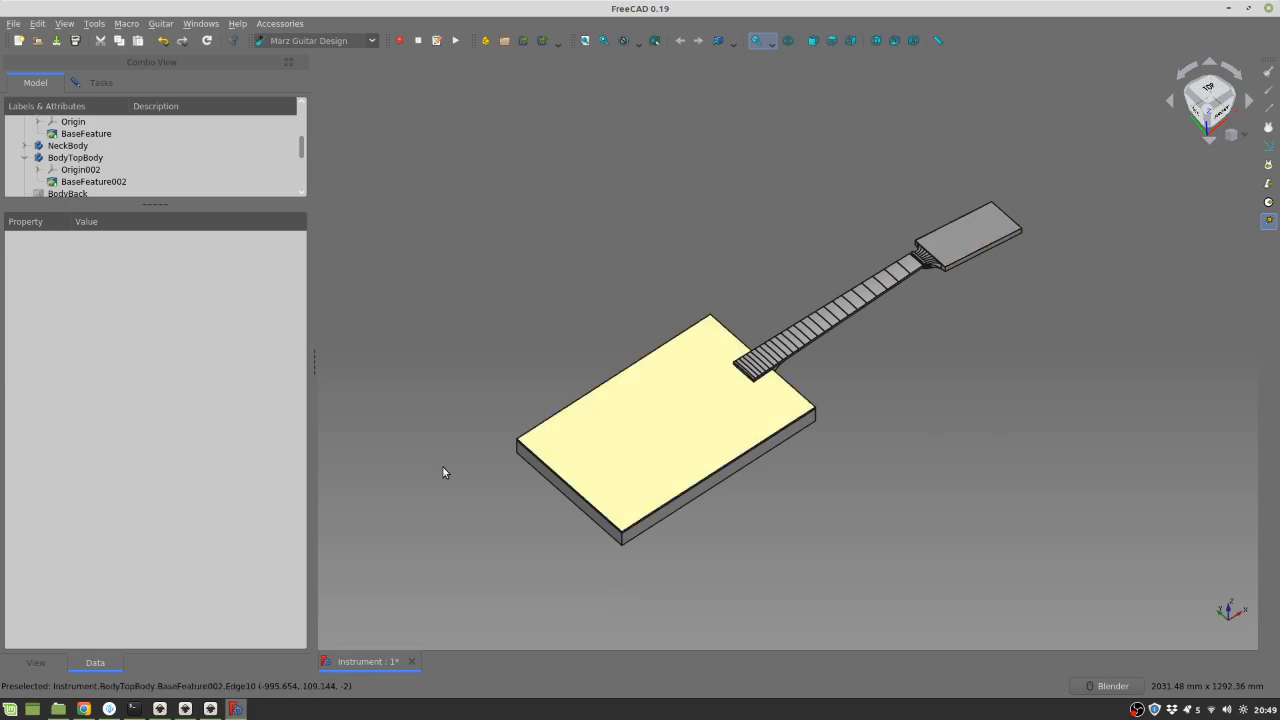
# - Review the custom body, custom headstock and fret inlay SVG templates in Inkscape, and return to FreeCAD
pyautogui.click(159, 708)
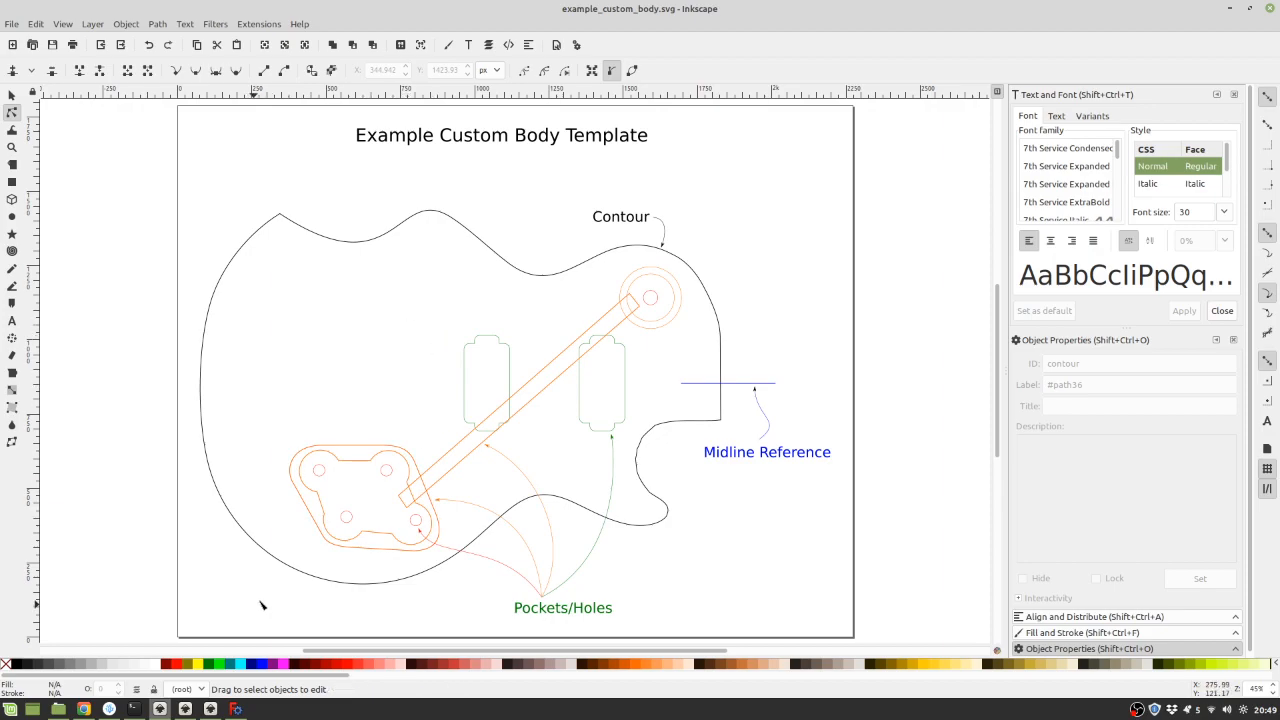
pyautogui.click(185, 709)
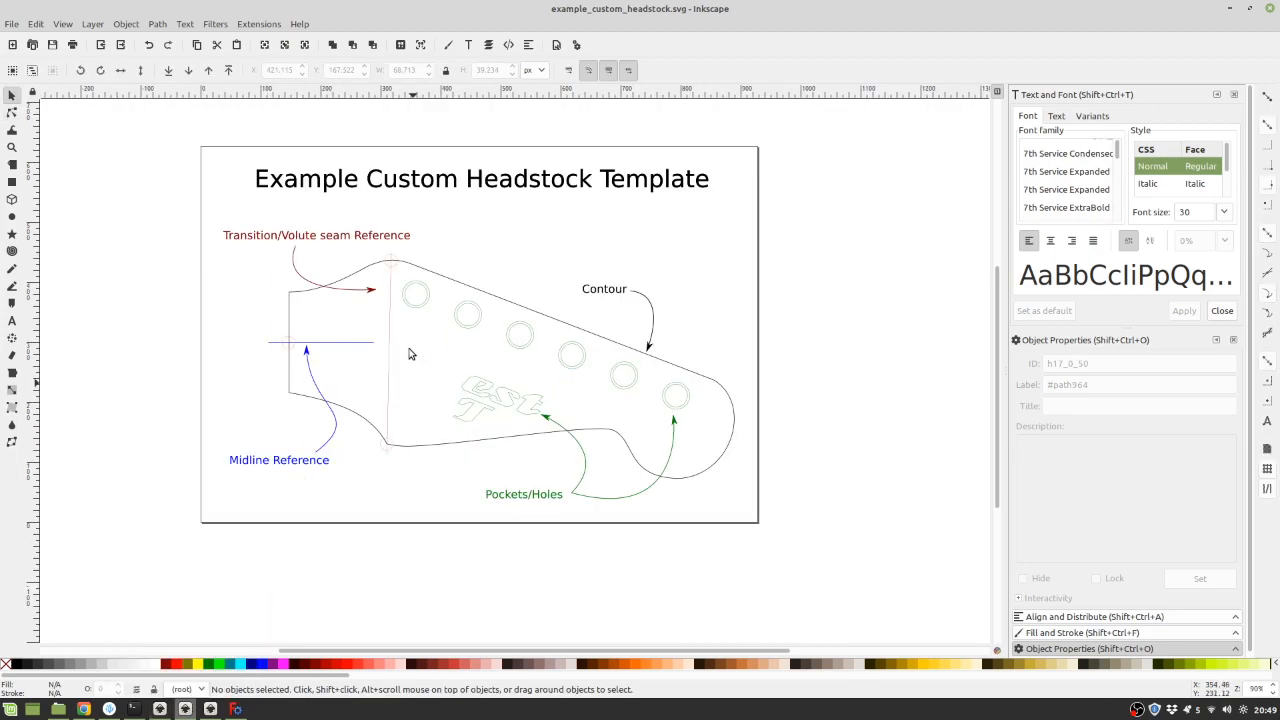
pyautogui.click(210, 709)
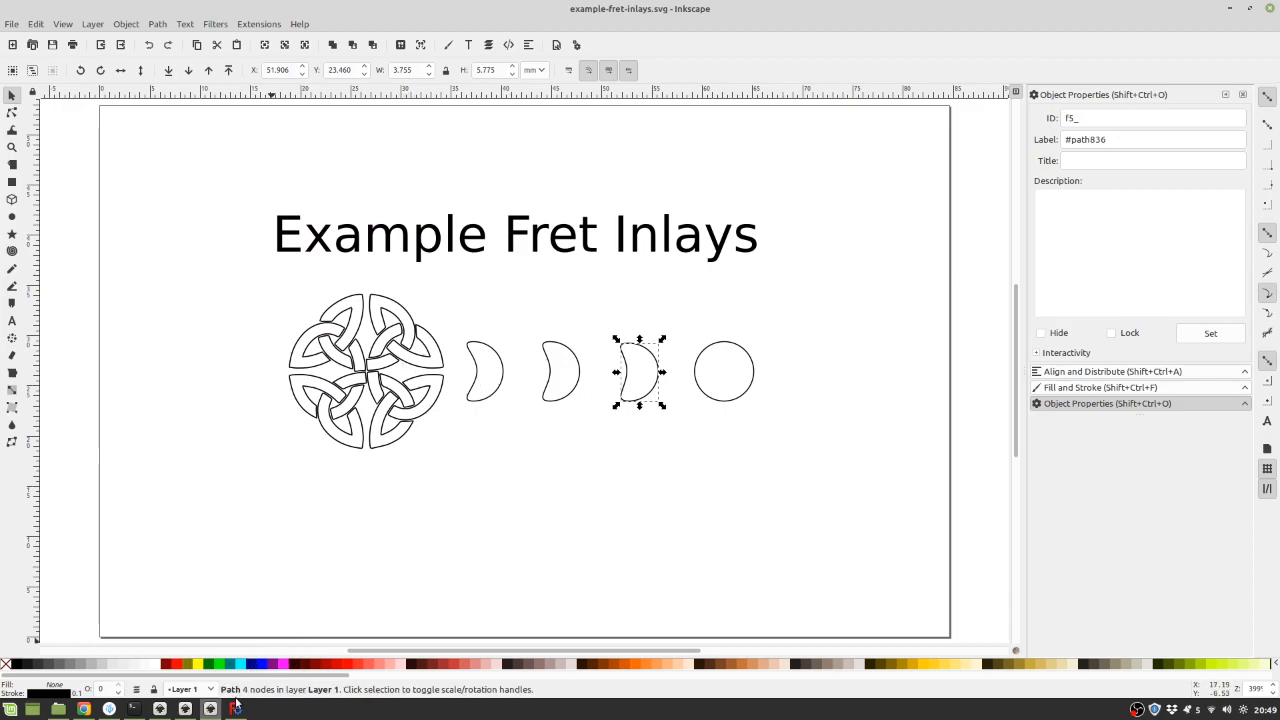
pyautogui.click(236, 708)
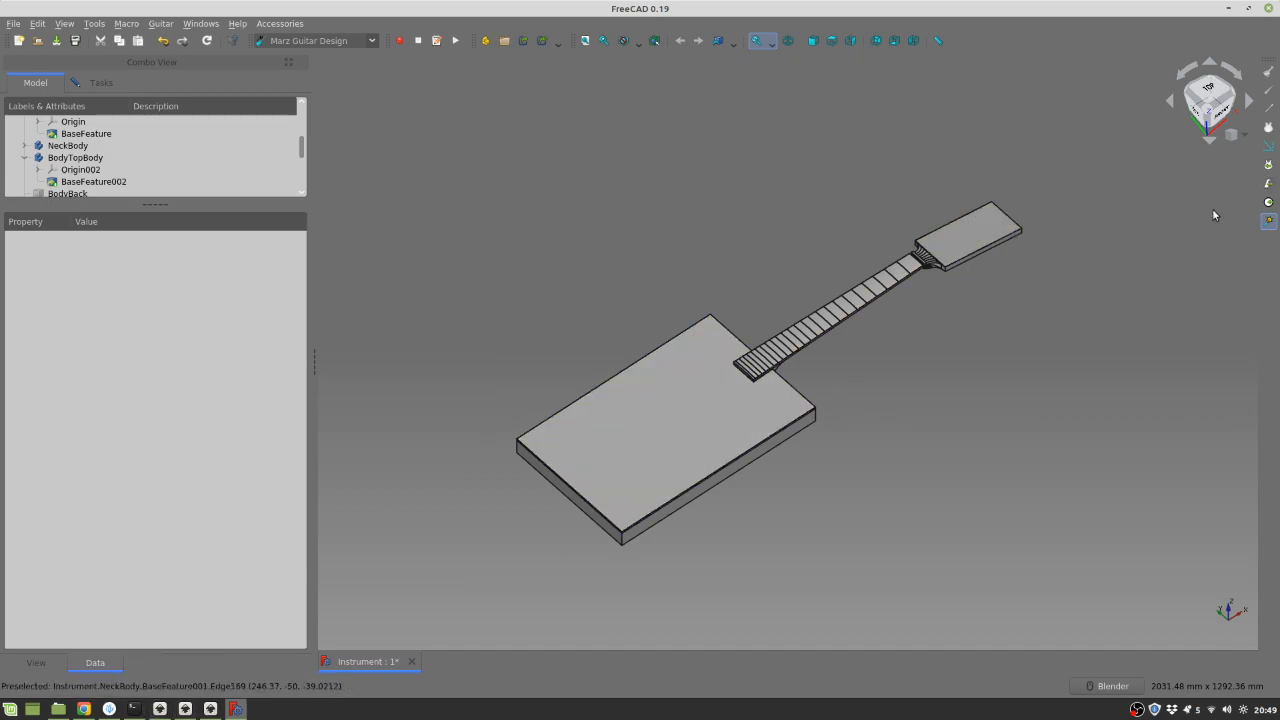
# - Import the custom headstock shape from example_custom_headstock.svg in the workbench's Source/docs/examples folder
pyautogui.click(1268, 186)
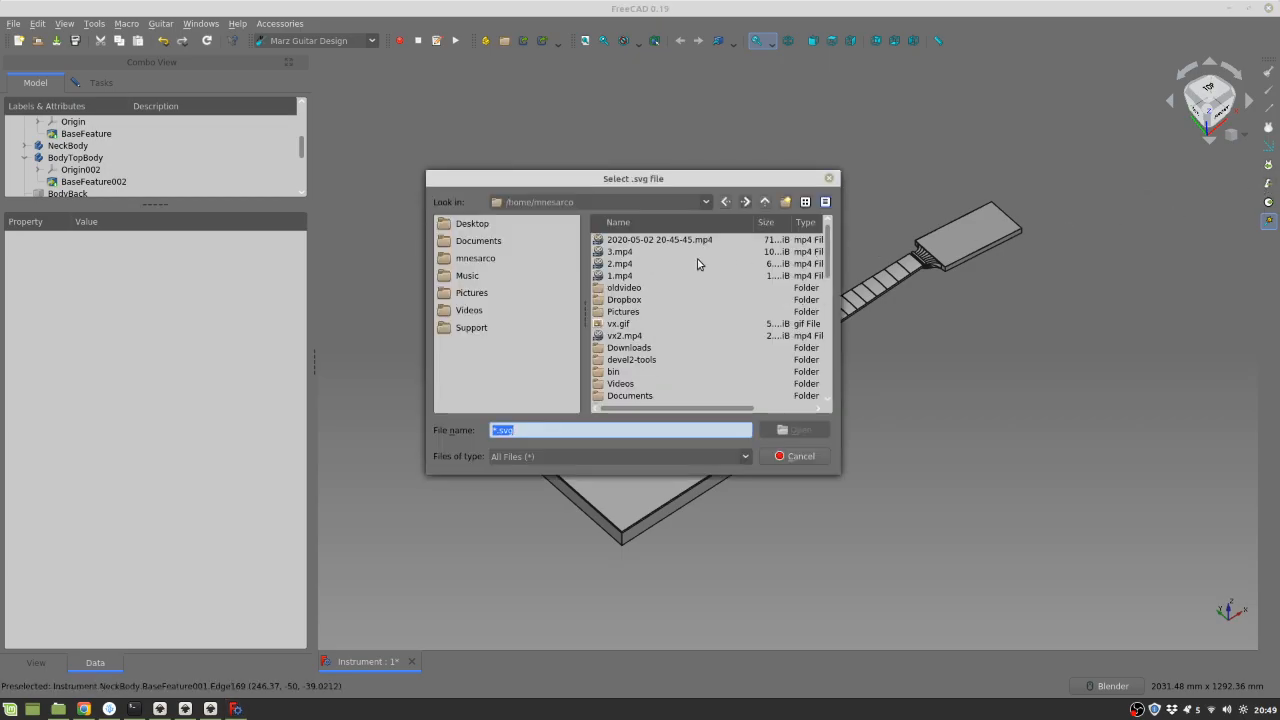
pyautogui.click(465, 328)
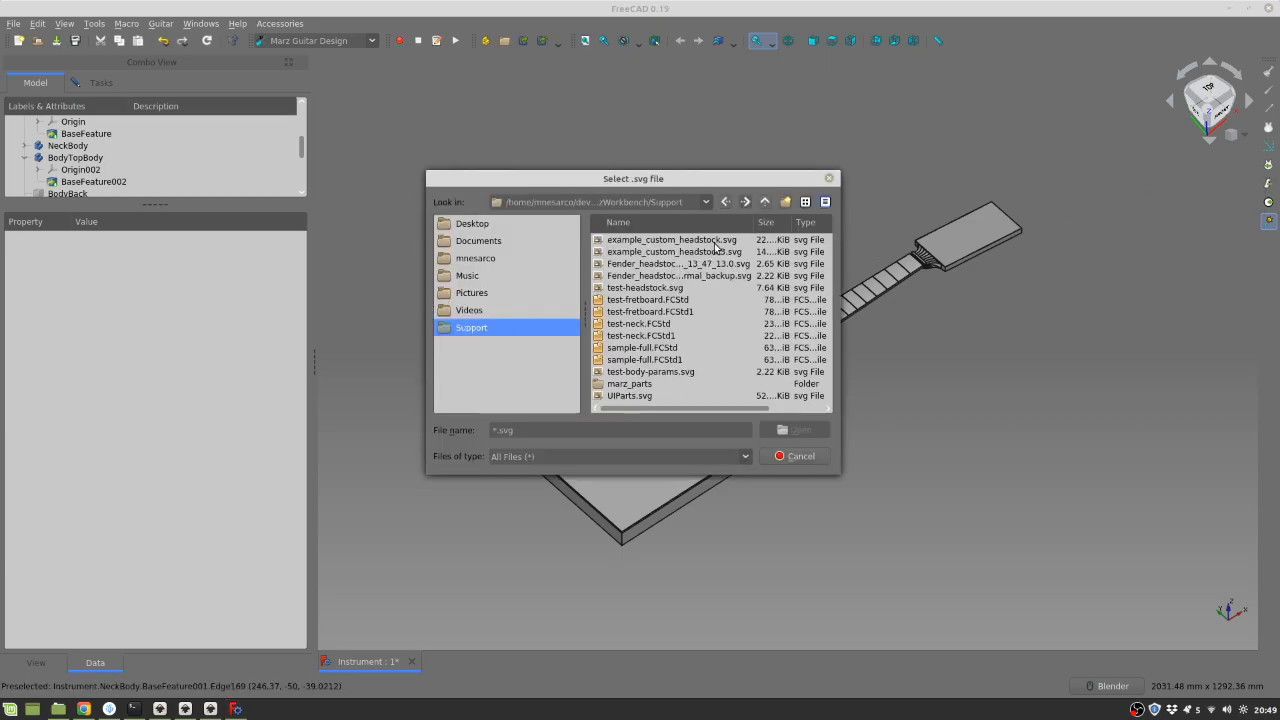
pyautogui.click(766, 202)
pyautogui.doubleClick(632, 254)
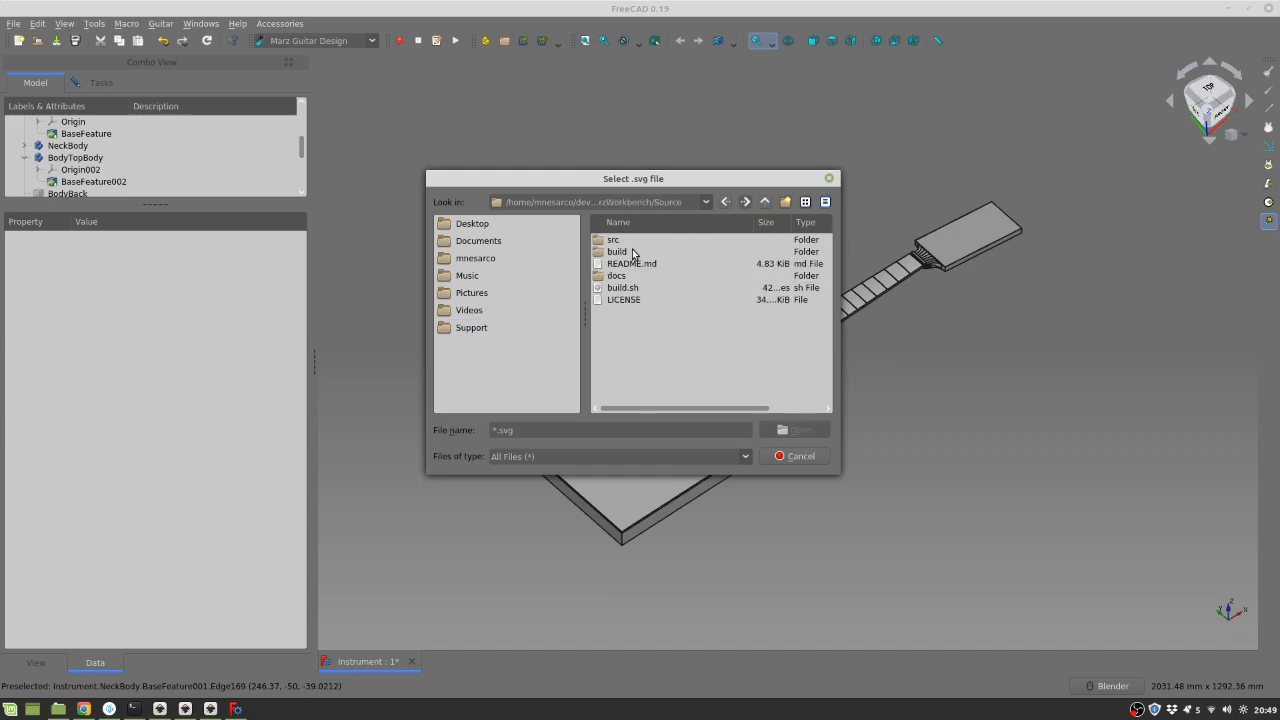
pyautogui.doubleClick(622, 275)
pyautogui.doubleClick(630, 246)
pyautogui.click(695, 241)
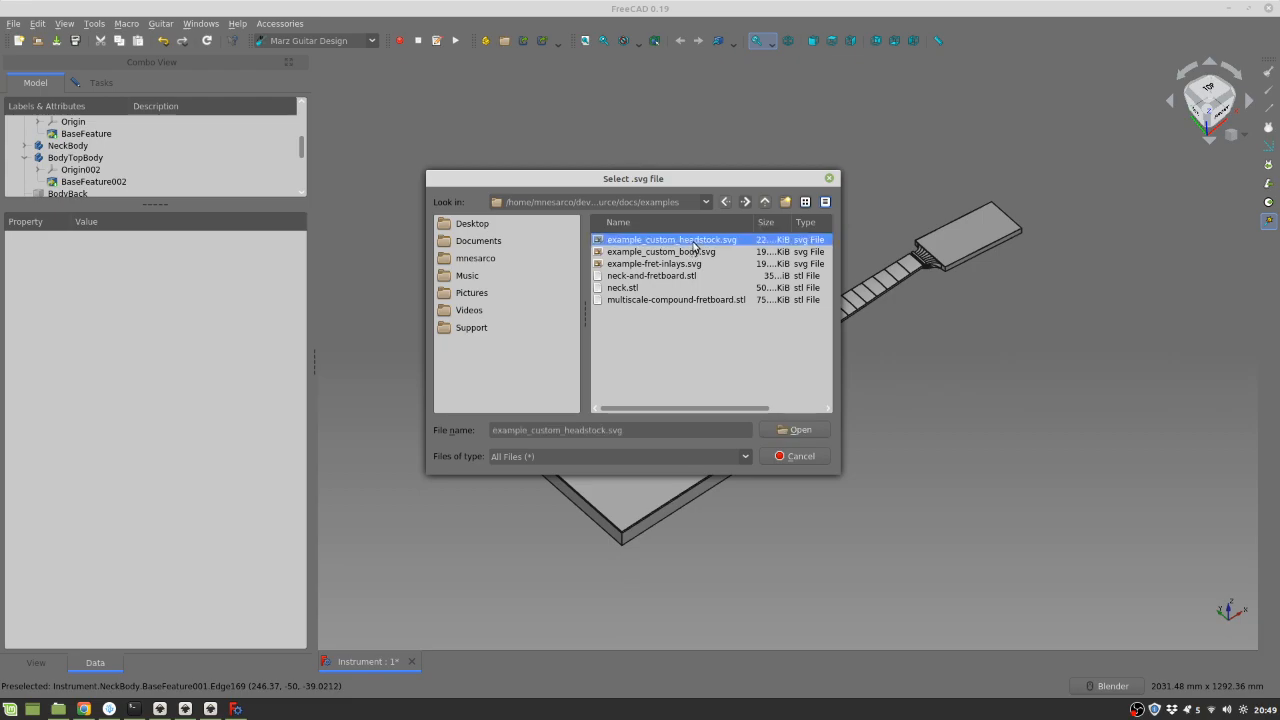
pyautogui.click(800, 431)
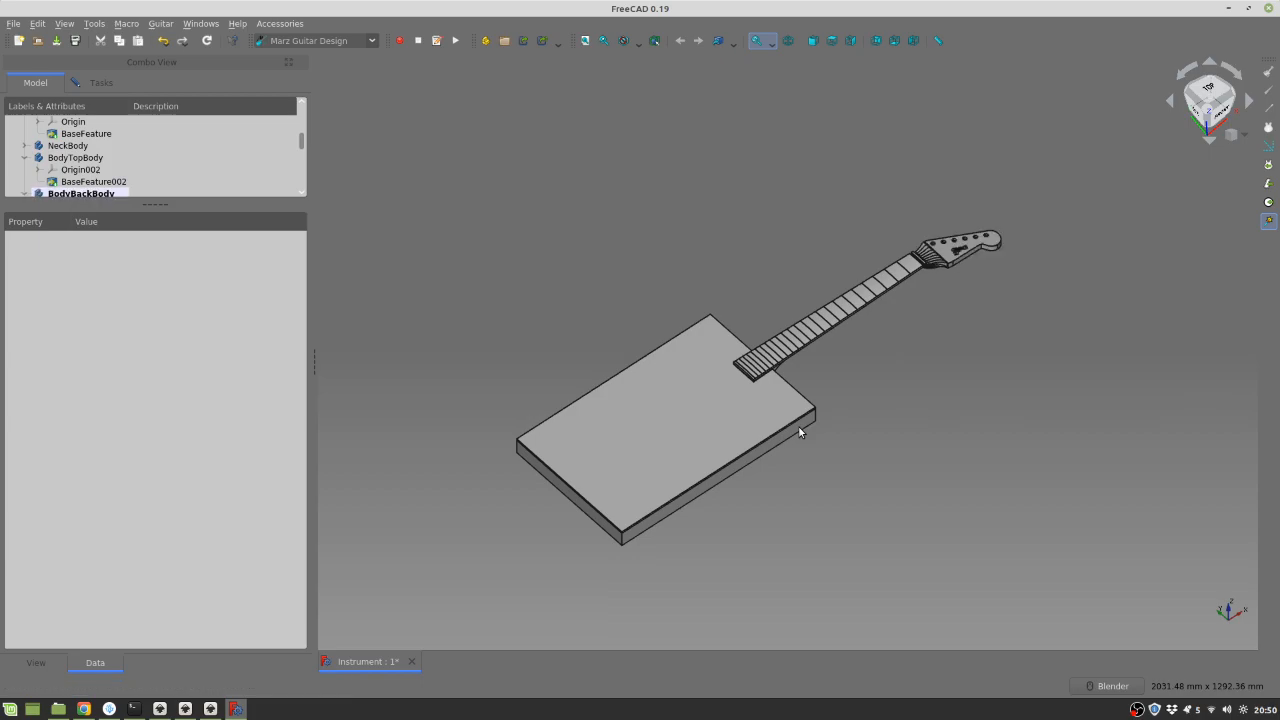
# - Inspect the imported headstock from above, including its contour, tuner holes, lettering pocket and transition to the neck
pyautogui.moveTo(1031, 291); pyautogui.dragTo(977, 441, button='middle')
pyautogui.scroll(5, 977, 441)
pyautogui.moveTo(927, 161); pyautogui.dragTo(748, 486, button='middle')
pyautogui.scroll(-1, 1004, 502)
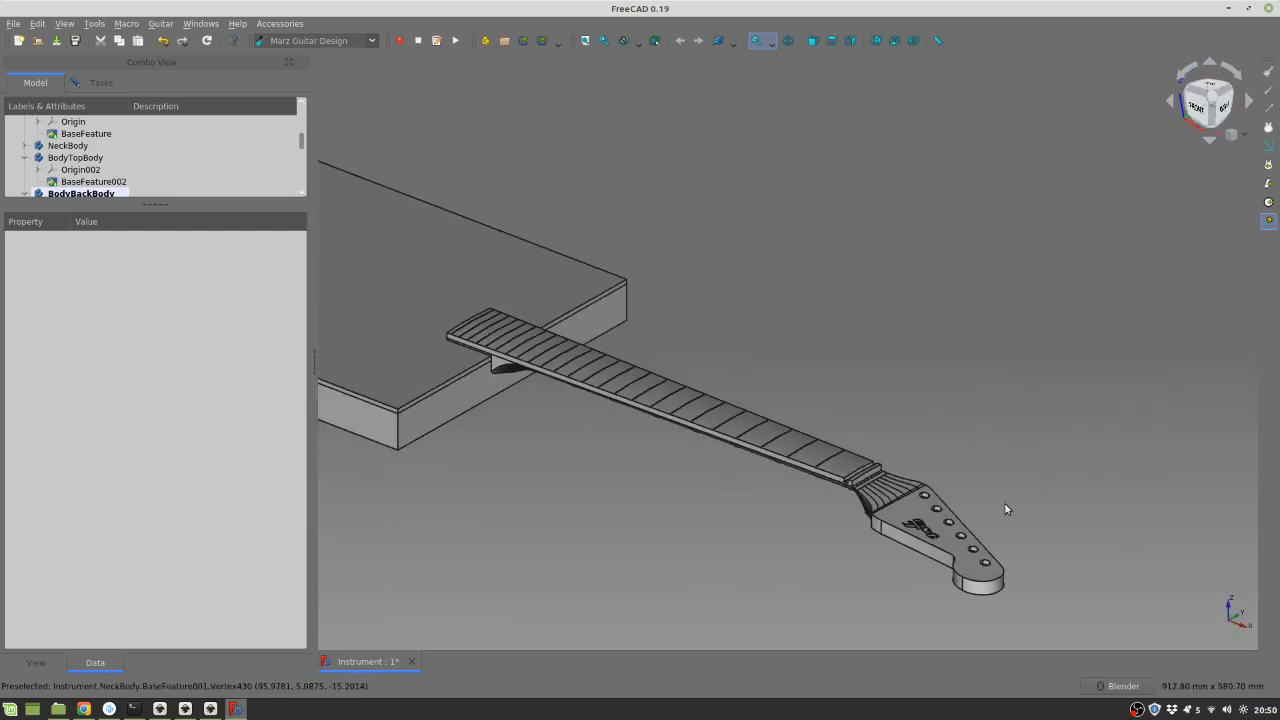
pyautogui.moveTo(877, 557); pyautogui.dragTo(1050, 580, button='middle')
pyautogui.press('2')
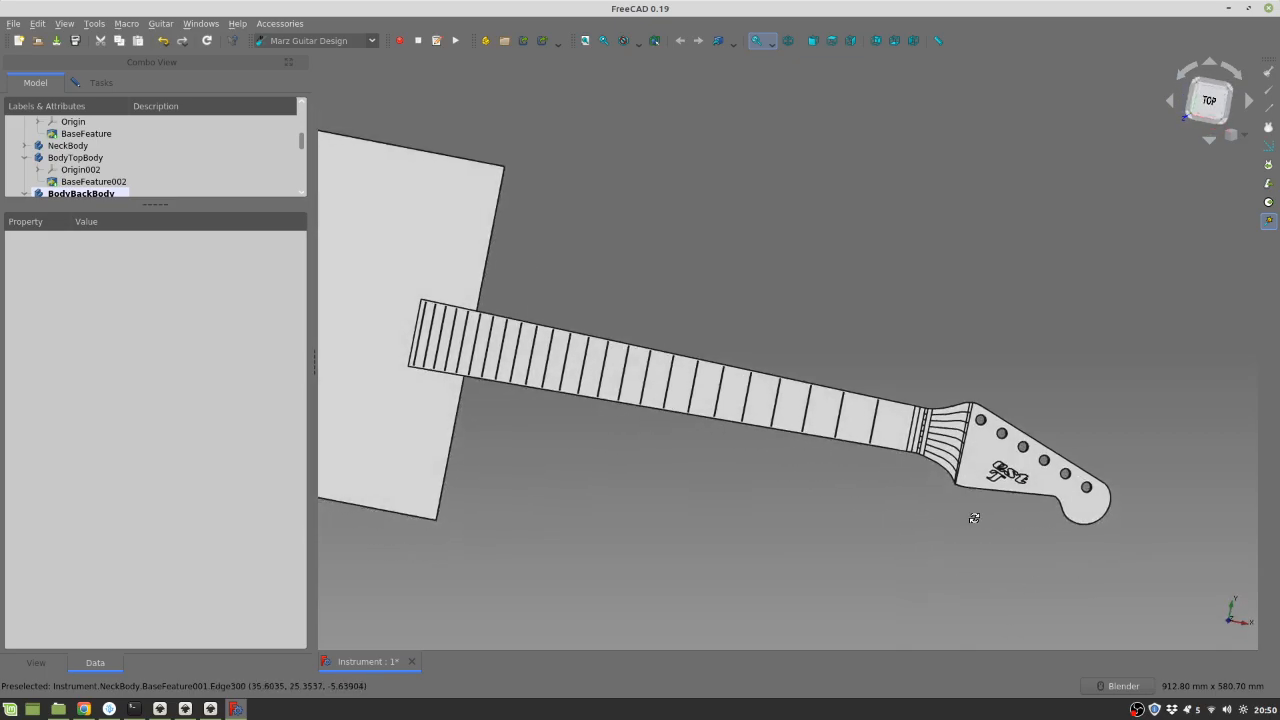
pyautogui.scroll(8, 965, 465)
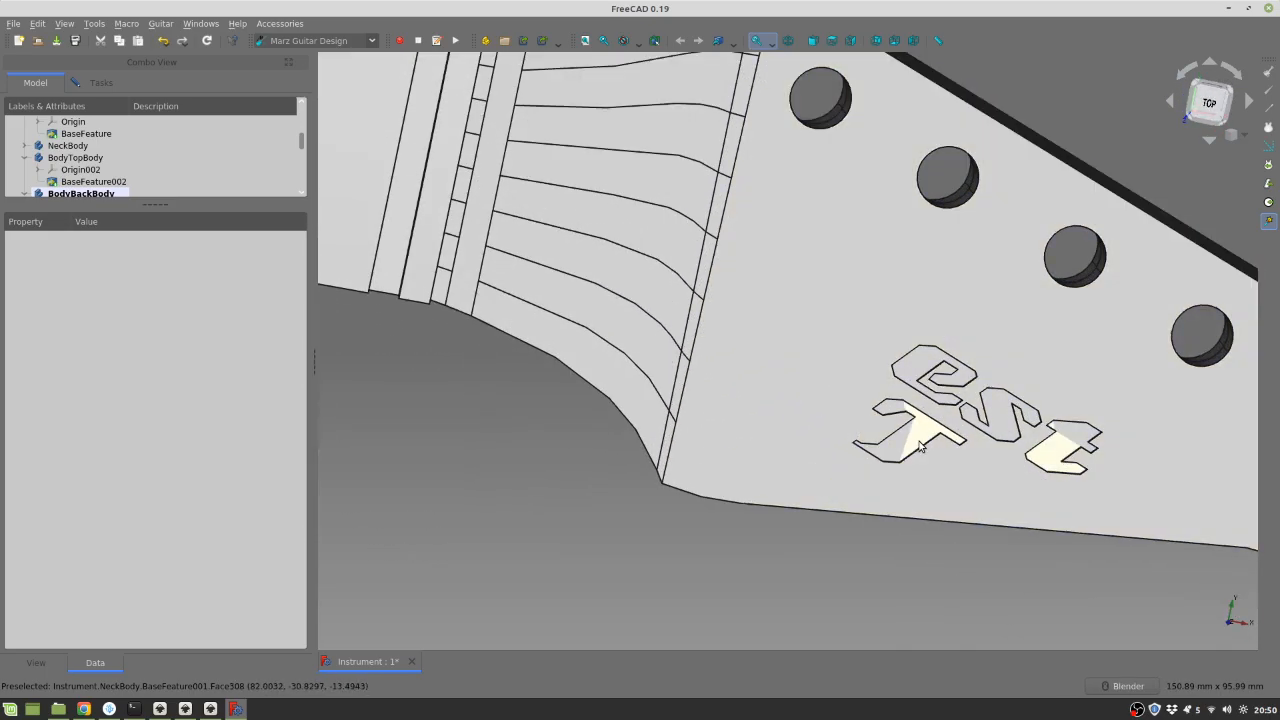
pyautogui.click(926, 448)
pyautogui.moveTo(946, 509); pyautogui.dragTo(956, 481, button='middle')
pyautogui.scroll(-5, 956, 481)
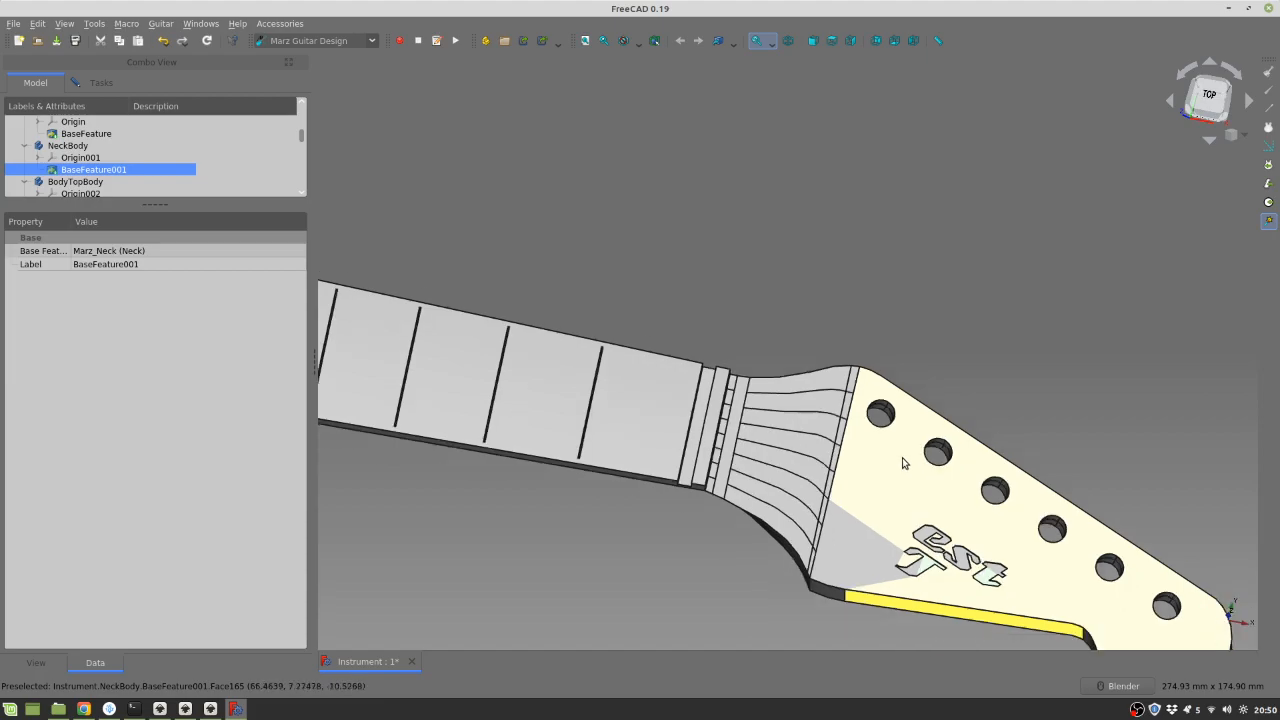
# - Examine the underside of the neck and headstock, including the volute transition, and return to the whole guitar
pyautogui.moveTo(949, 591); pyautogui.dragTo(723, 380, button='middle')
pyautogui.scroll(-4, 763, 564)
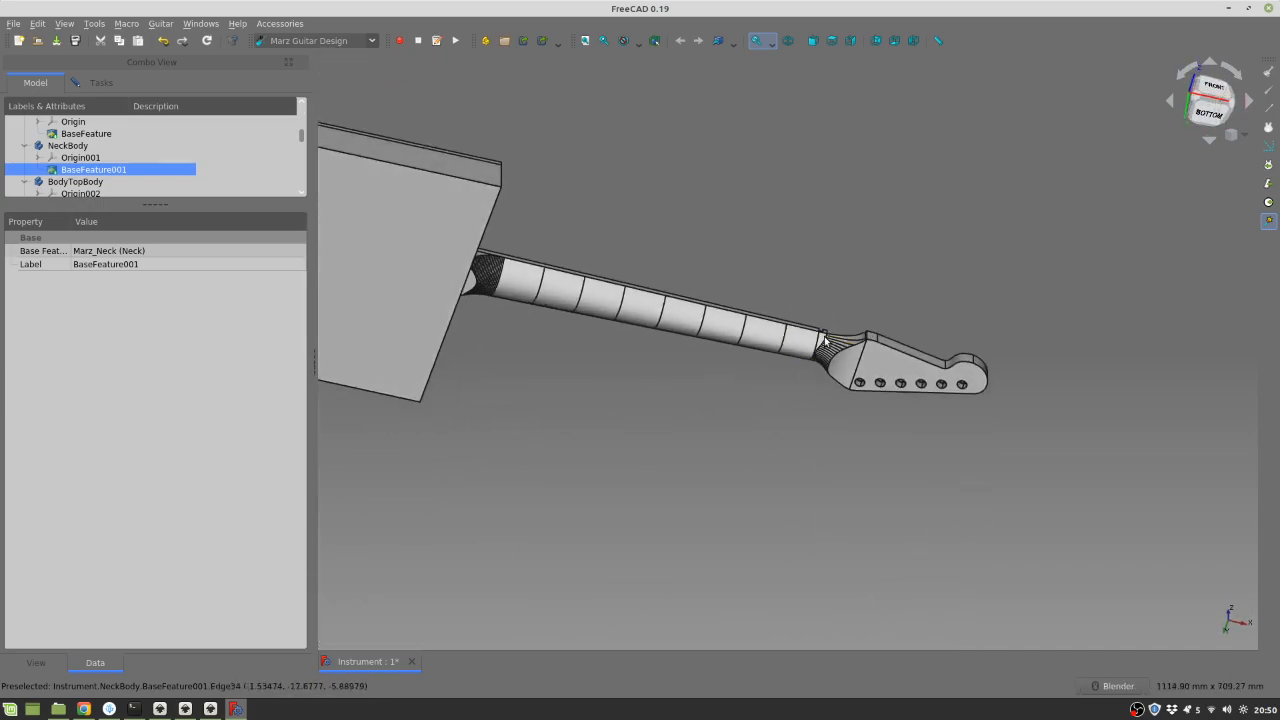
pyautogui.scroll(4, 830, 424)
pyautogui.press('1')
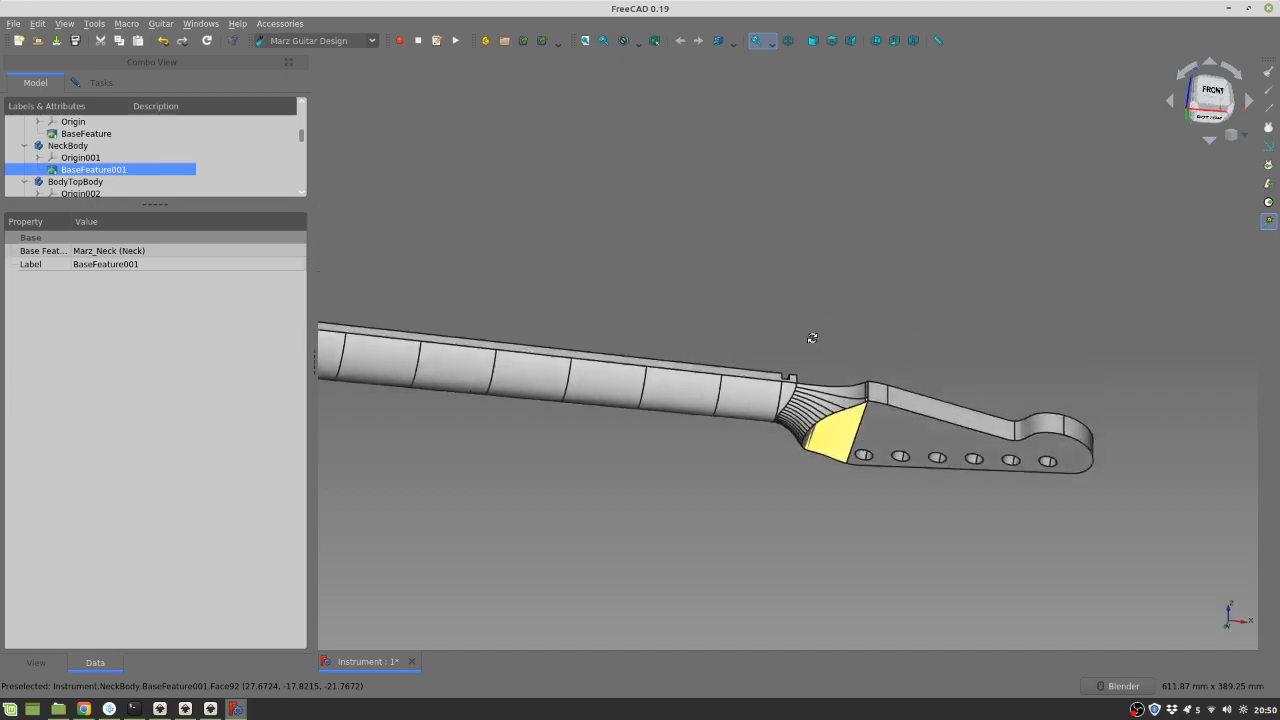
pyautogui.scroll(1, 807, 428)
pyautogui.scroll(-5, 810, 422)
pyautogui.moveTo(751, 423); pyautogui.dragTo(668, 470, button='middle')
pyautogui.scroll(-3, 651, 429)
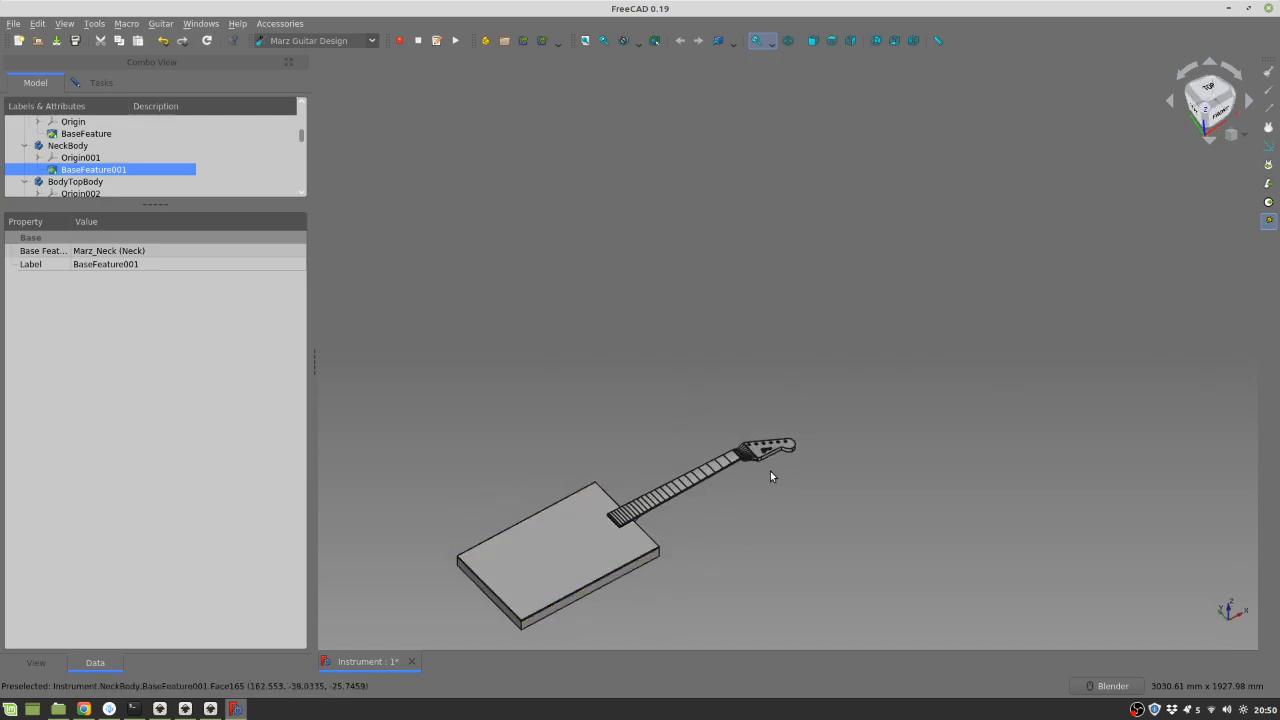
pyautogui.click(586, 41)
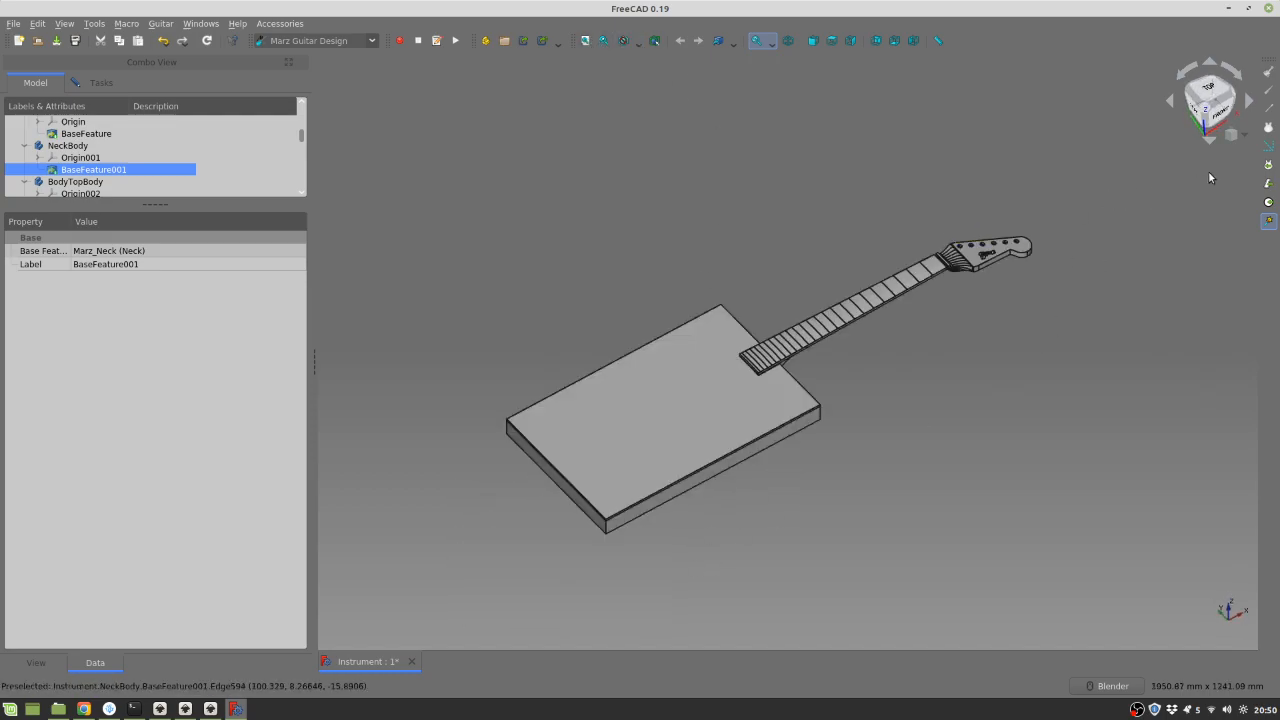
# - Import the custom body shape from example_custom_body.svg in the workbench's Source/docs/examples folder
pyautogui.click(86, 133)
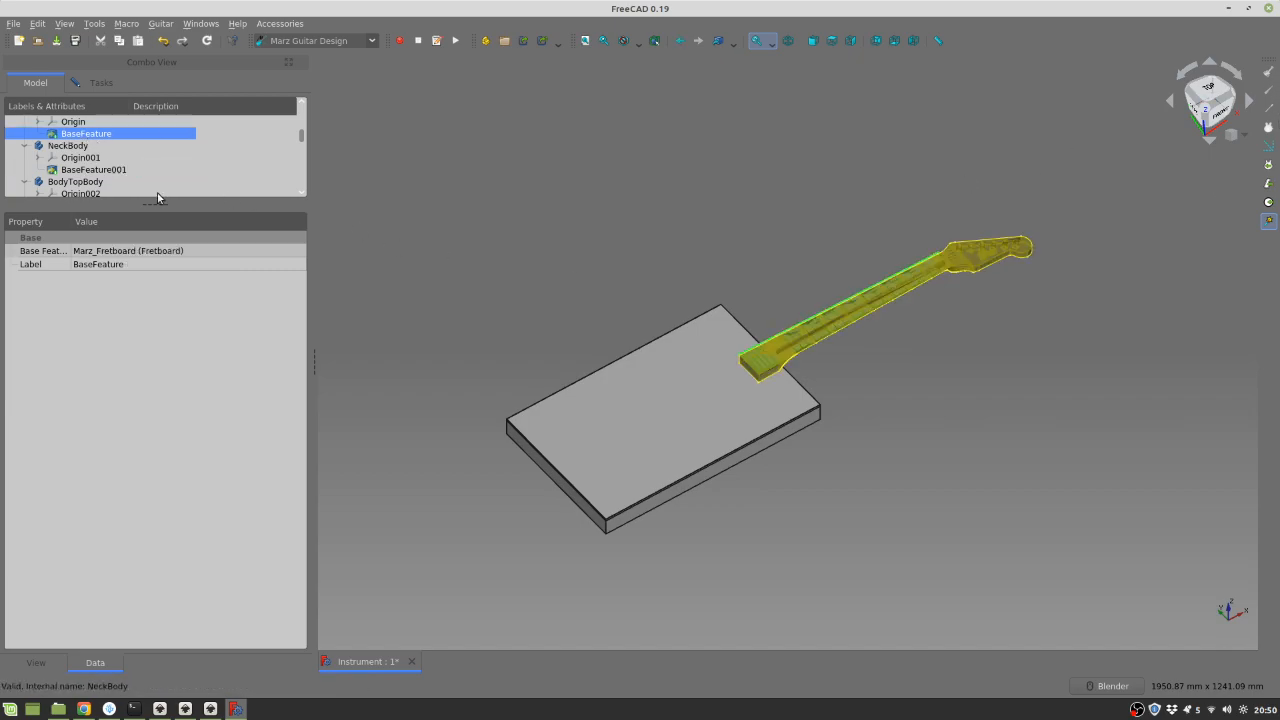
pyautogui.click(1268, 165)
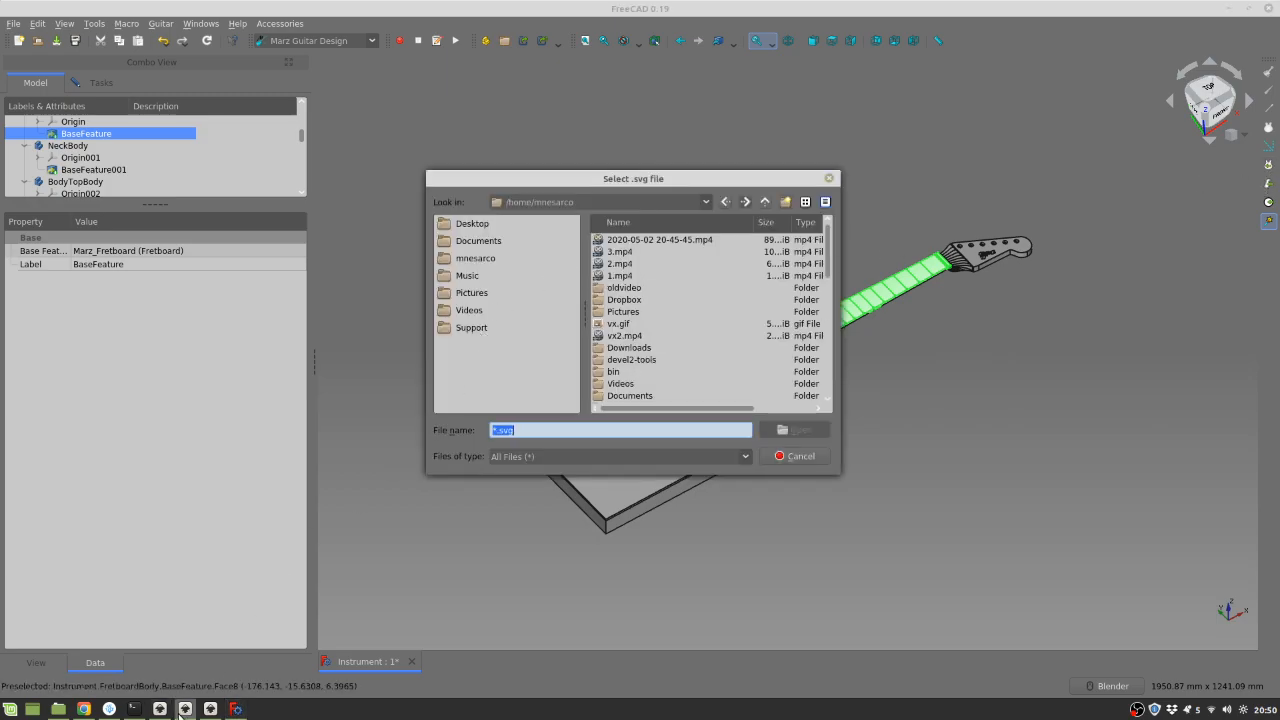
pyautogui.click(160, 709)
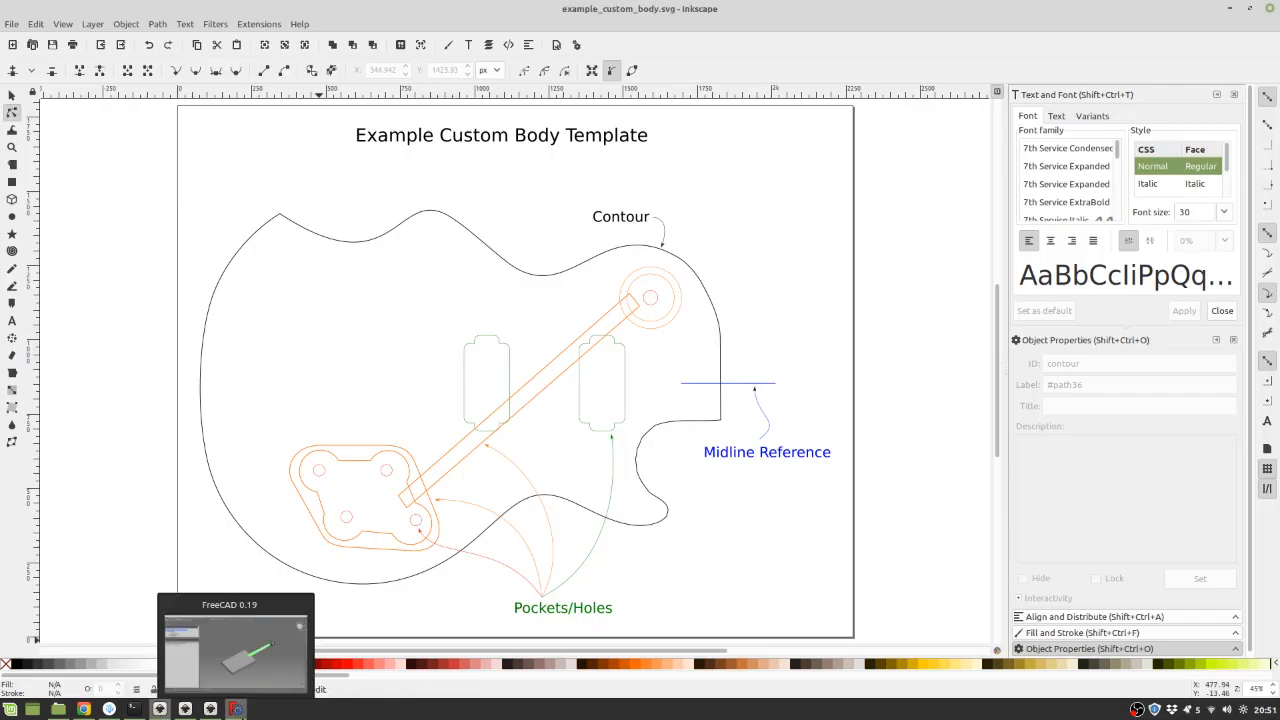
pyautogui.click(235, 709)
pyautogui.click(479, 331)
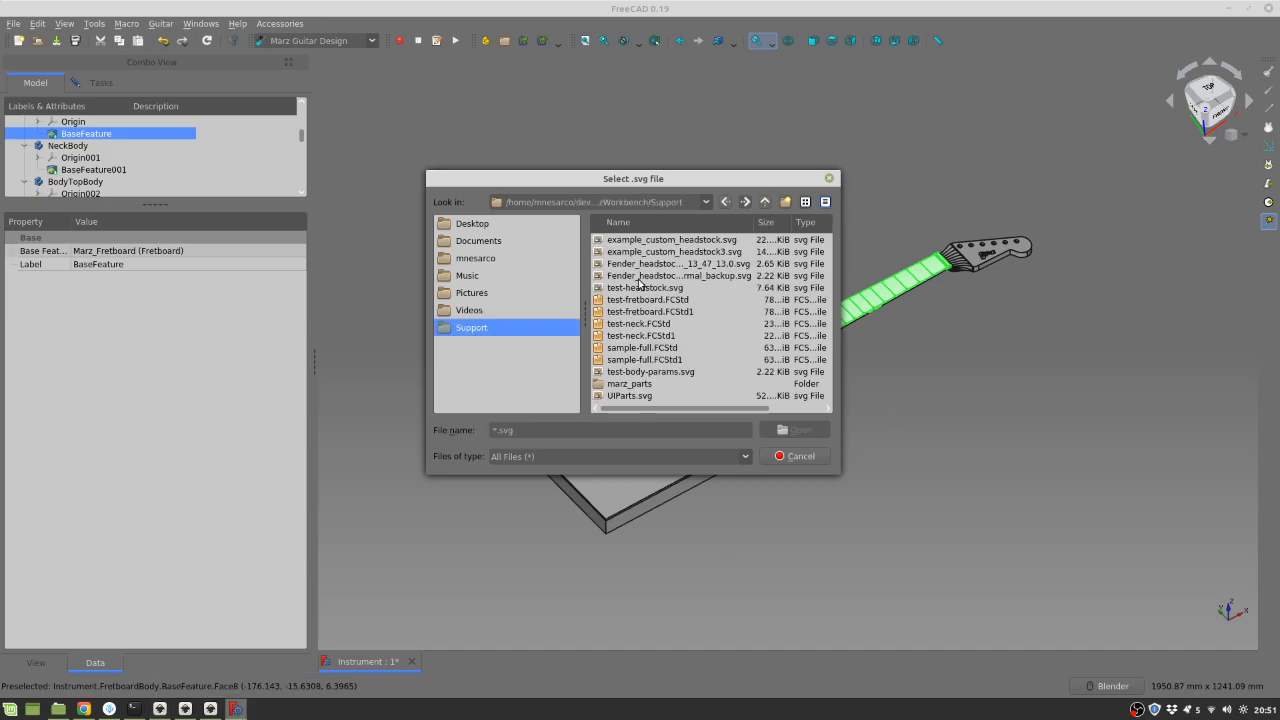
pyautogui.click(766, 203)
pyautogui.doubleClick(626, 254)
pyautogui.doubleClick(617, 276)
pyautogui.doubleClick(630, 240)
pyautogui.click(712, 254)
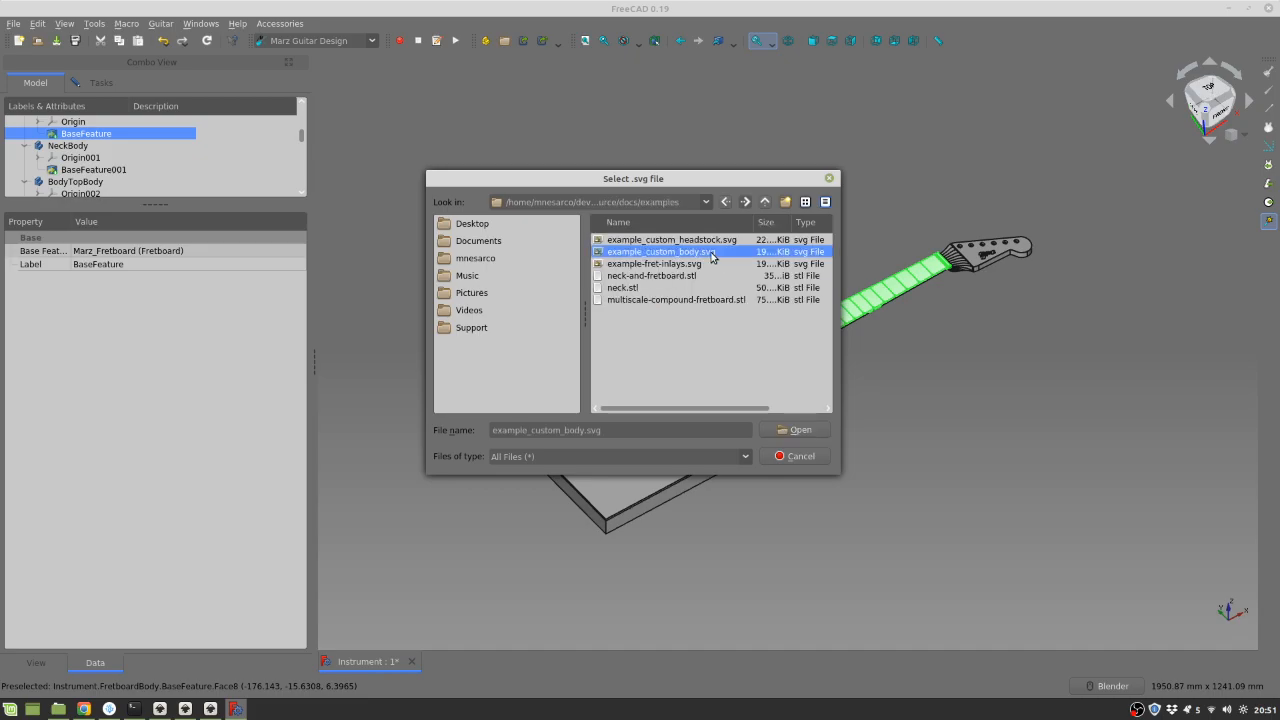
pyautogui.click(794, 429)
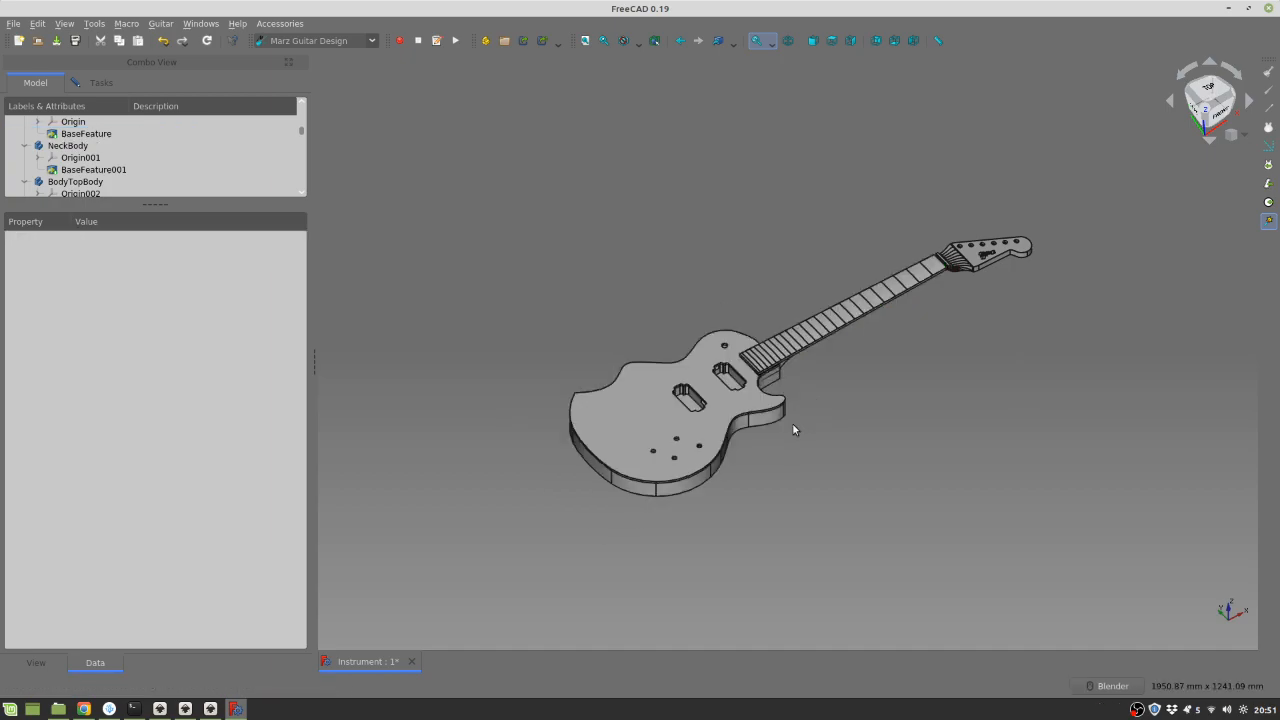
# - Toggle the body top's visibility to examine the imported contour, pickup pockets and holes
pyautogui.moveTo(780, 309); pyautogui.dragTo(821, 403, button='middle')
pyautogui.moveTo(666, 551); pyautogui.dragTo(635, 395, button='middle')
pyautogui.click(627, 393)
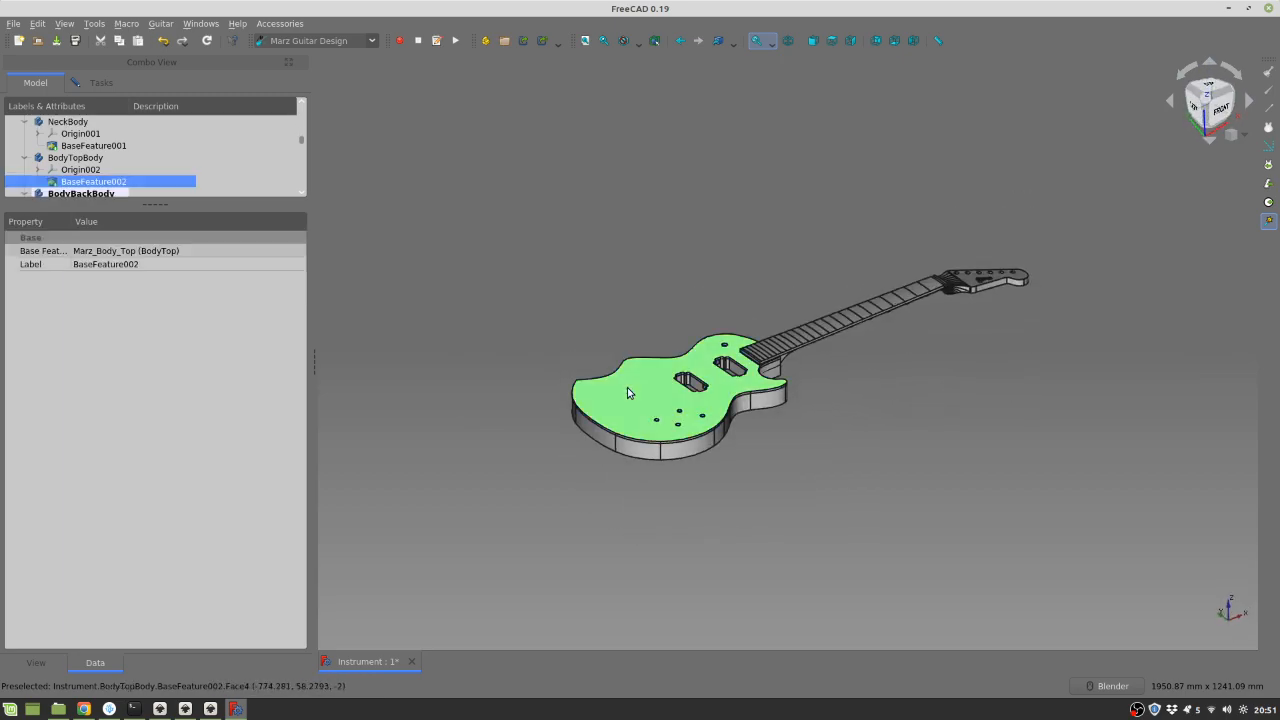
pyautogui.moveTo(800, 420); pyautogui.dragTo(750, 487, button='middle')
pyautogui.press('space')
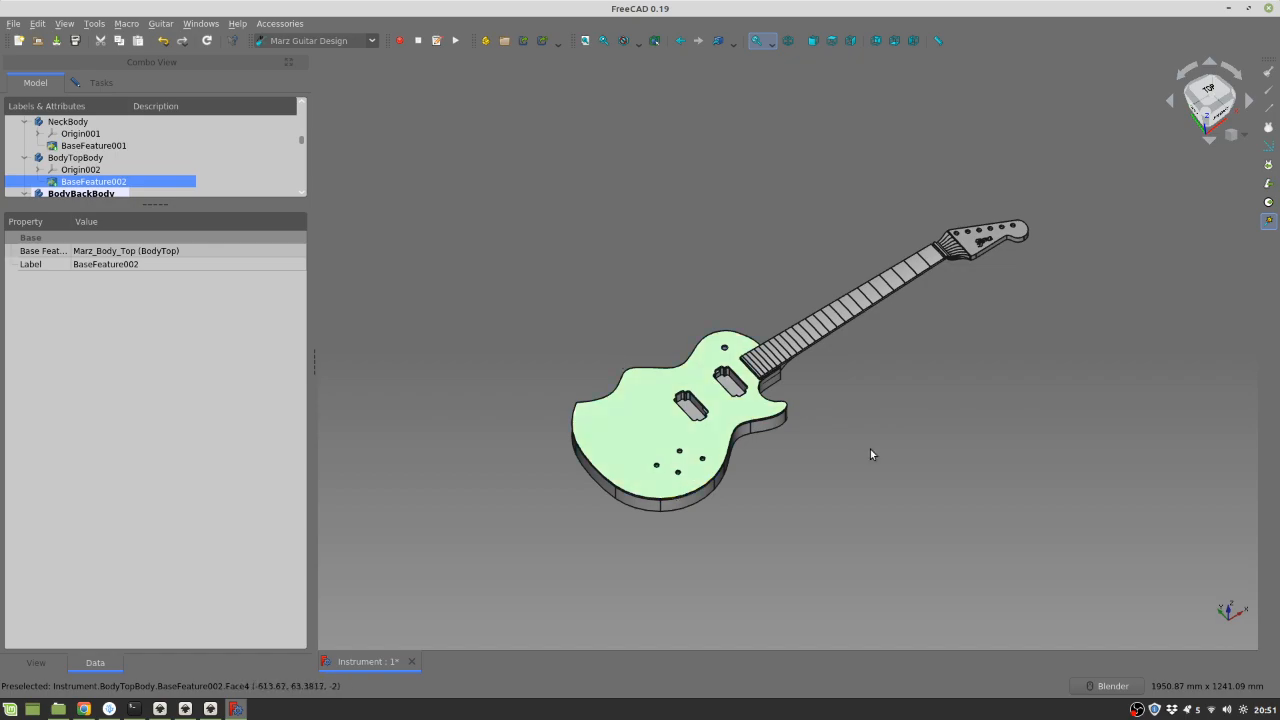
pyautogui.click(843, 485)
# - Hide the fretboard and the neck to expose the neck pocket in the body
pyautogui.moveTo(874, 471); pyautogui.dragTo(755, 414, button='middle')
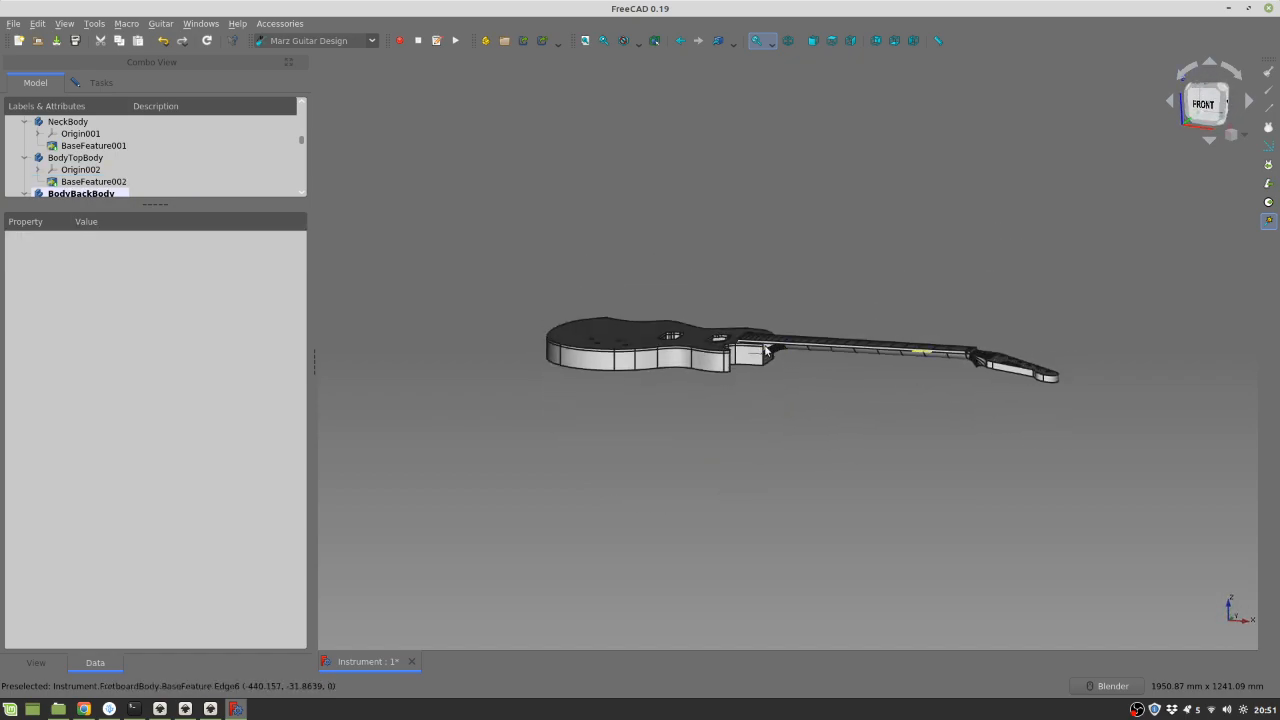
pyautogui.click(778, 349)
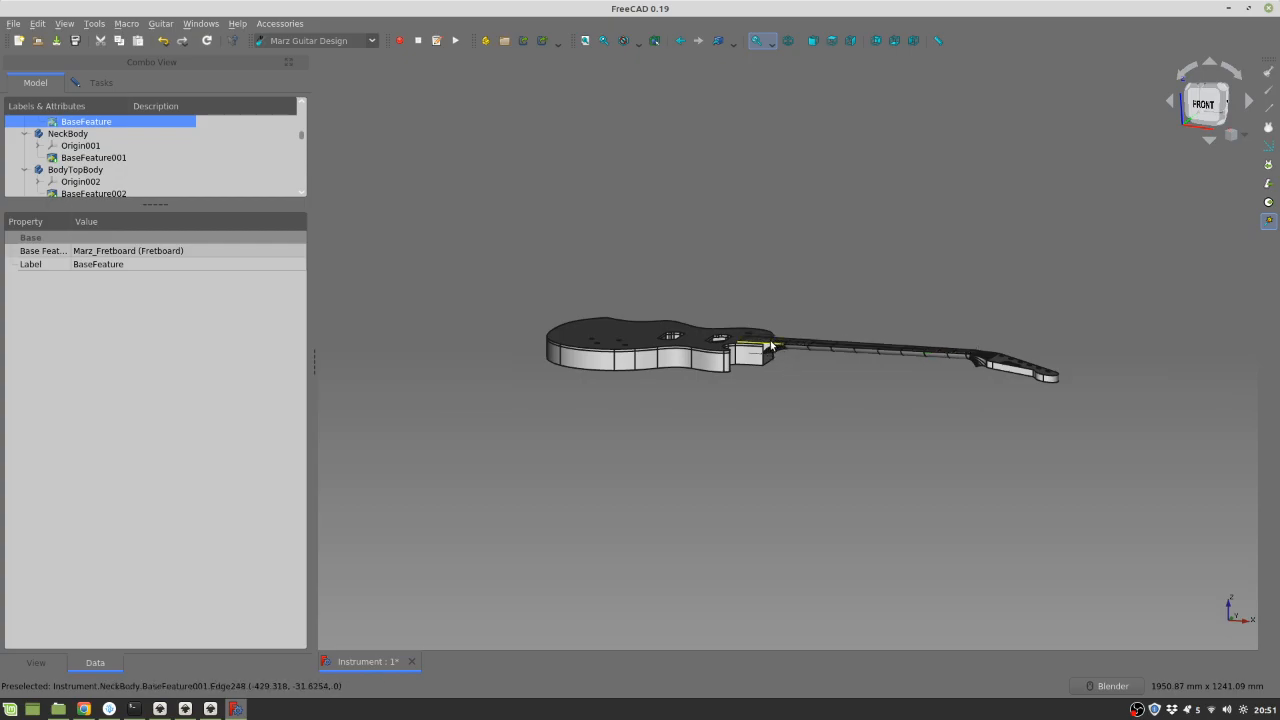
pyautogui.click(783, 348)
pyautogui.press('space')
# - Inspect the neck pocket, pickup pockets and hardware holes in the body with the neck hidden
pyautogui.moveTo(810, 362); pyautogui.dragTo(766, 441, button='middle')
pyautogui.moveTo(787, 356)
pyautogui.mouseDown(button='middle')
pyautogui.moveTo(760, 409)
pyautogui.moveTo(778, 334)
pyautogui.mouseUp(button='middle')
pyautogui.scroll(6, 778, 333)
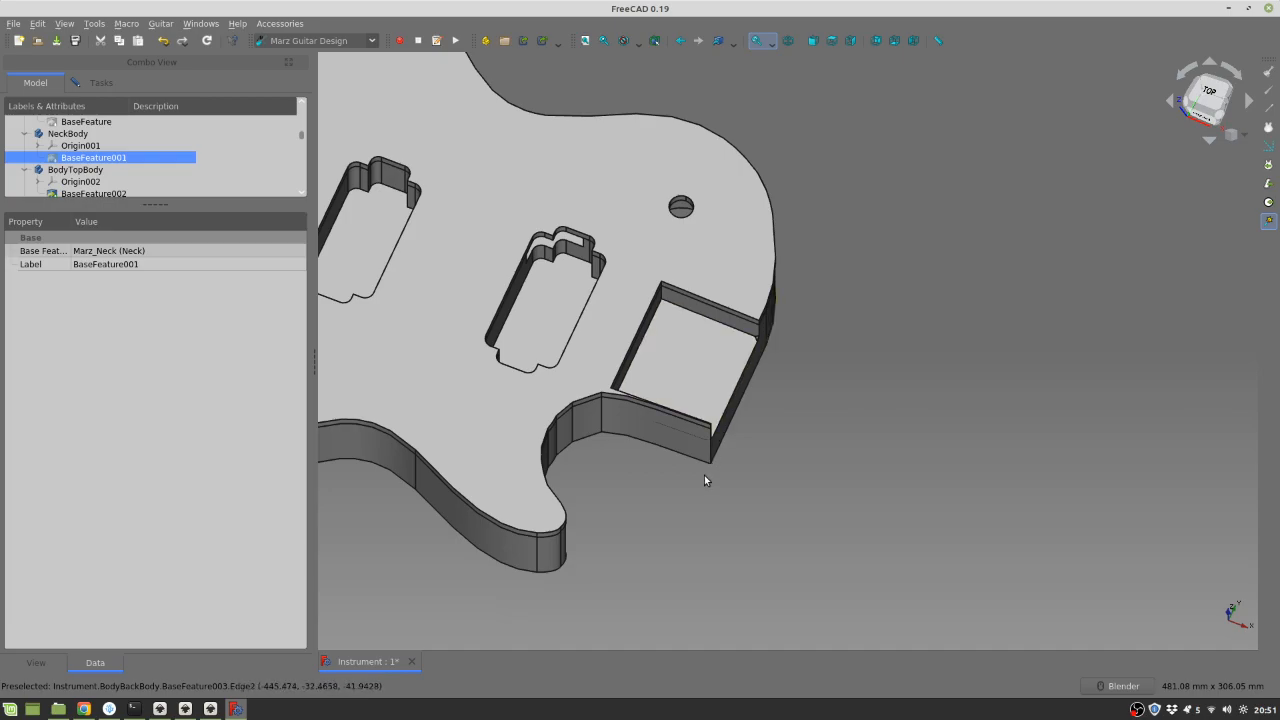
pyautogui.moveTo(691, 491); pyautogui.dragTo(790, 440, button='middle')
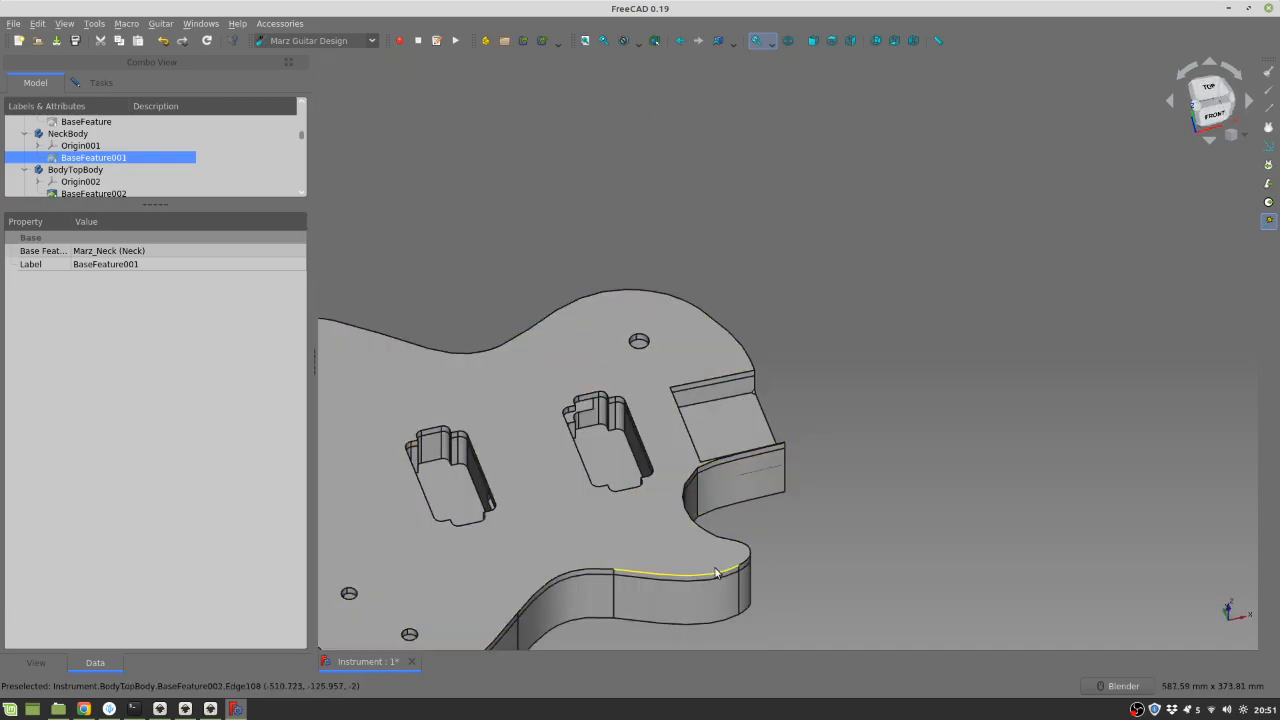
pyautogui.scroll(-3, 650, 412)
pyautogui.moveTo(648, 412); pyautogui.dragTo(624, 411, button='middle')
pyautogui.scroll(-2, 406, 528)
pyautogui.scroll(2, 354, 556)
pyautogui.scroll(-3, 368, 559)
pyautogui.click(585, 40)
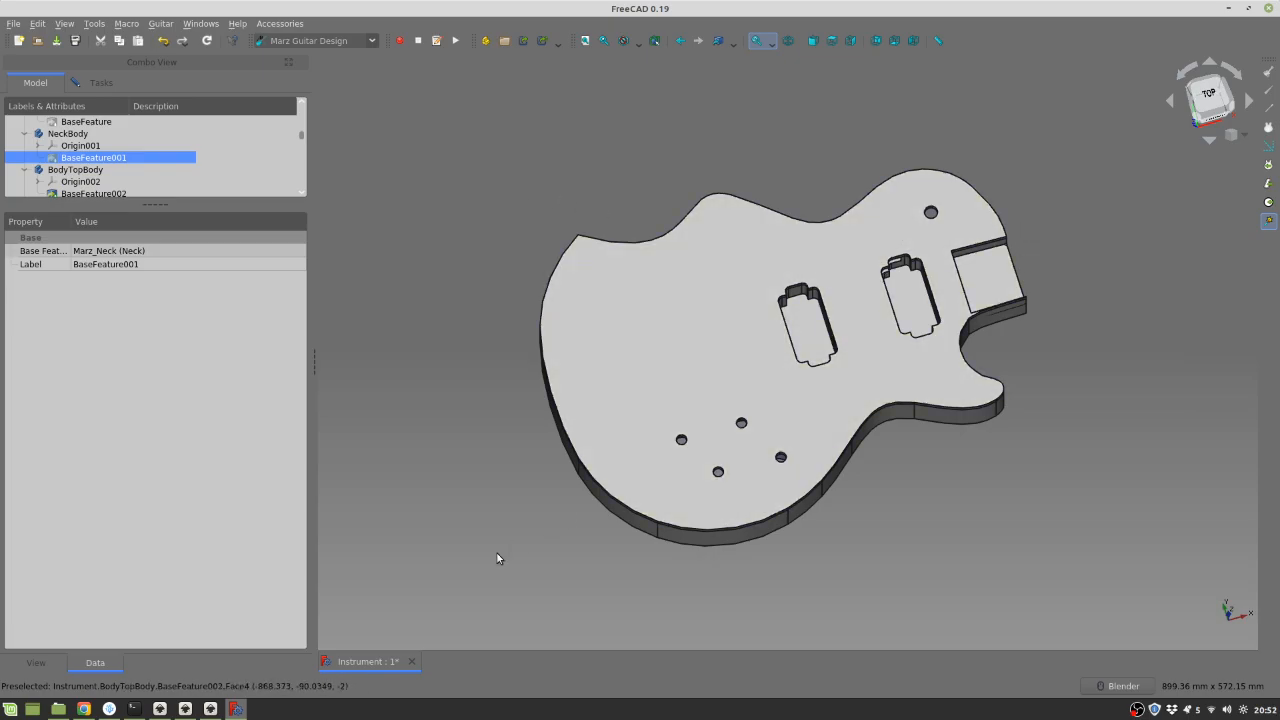
# - Switch to Inkscape, move the body contour's two nodes at the neck heel about 13 px down, and save example_custom_body.svg
pyautogui.click(160, 710)
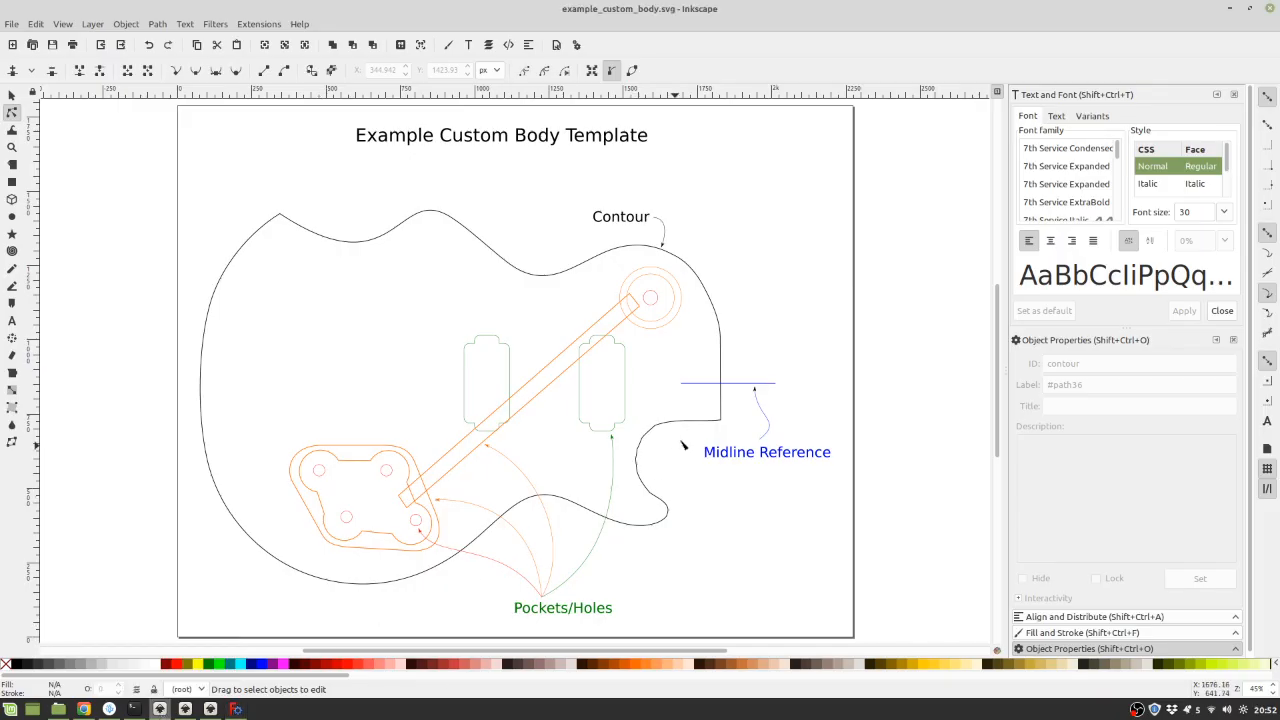
pyautogui.click(695, 422)
pyautogui.moveTo(718, 422); pyautogui.dragTo(642, 446)
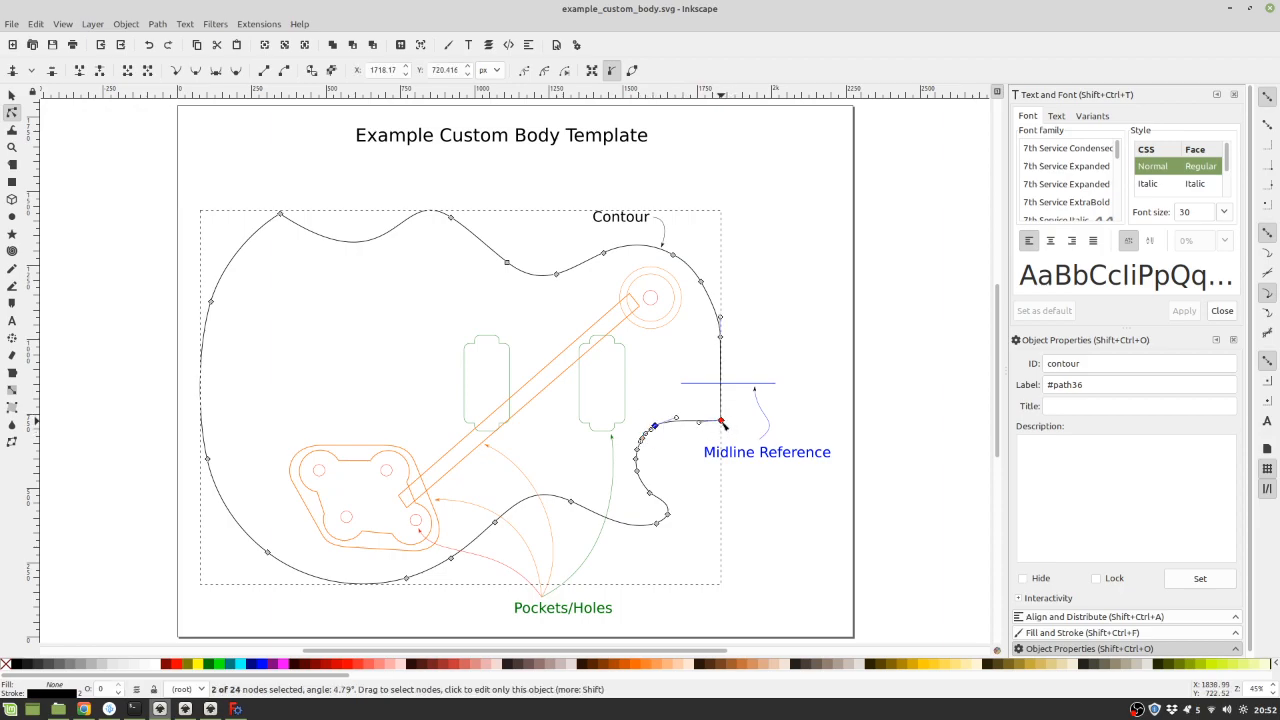
pyautogui.moveTo(722, 424); pyautogui.dragTo(721, 428)
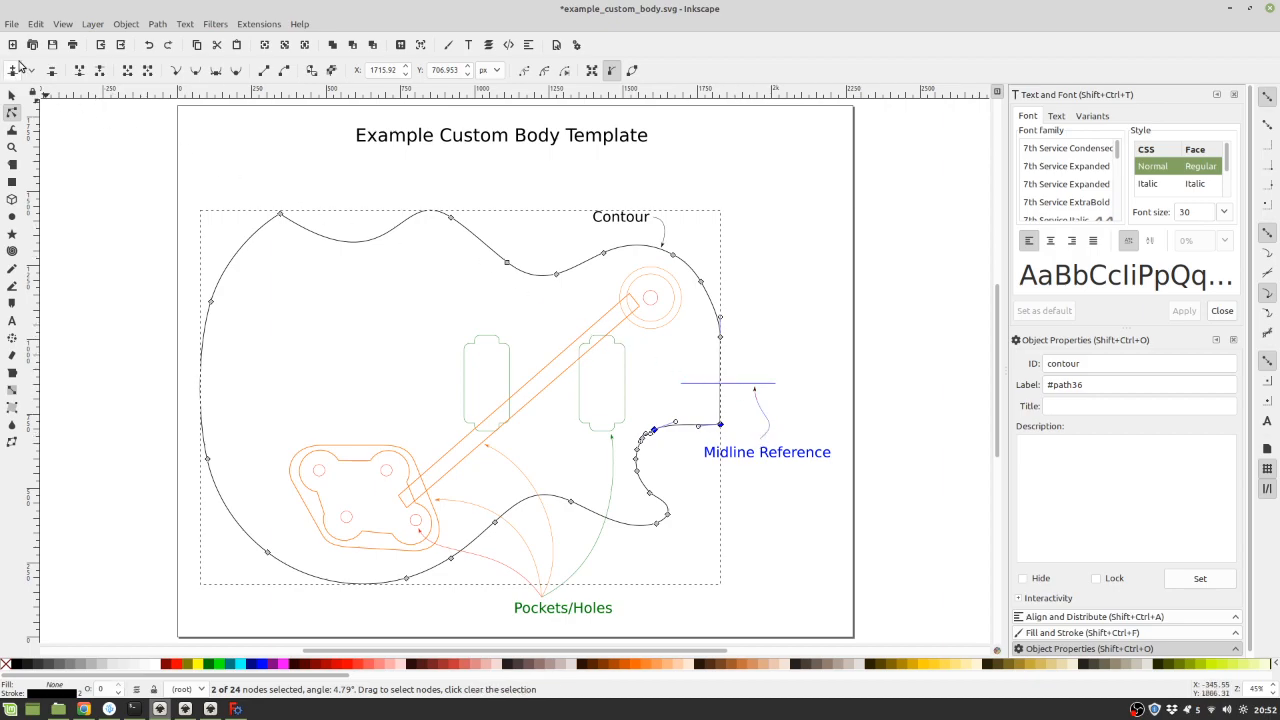
pyautogui.click(53, 45)
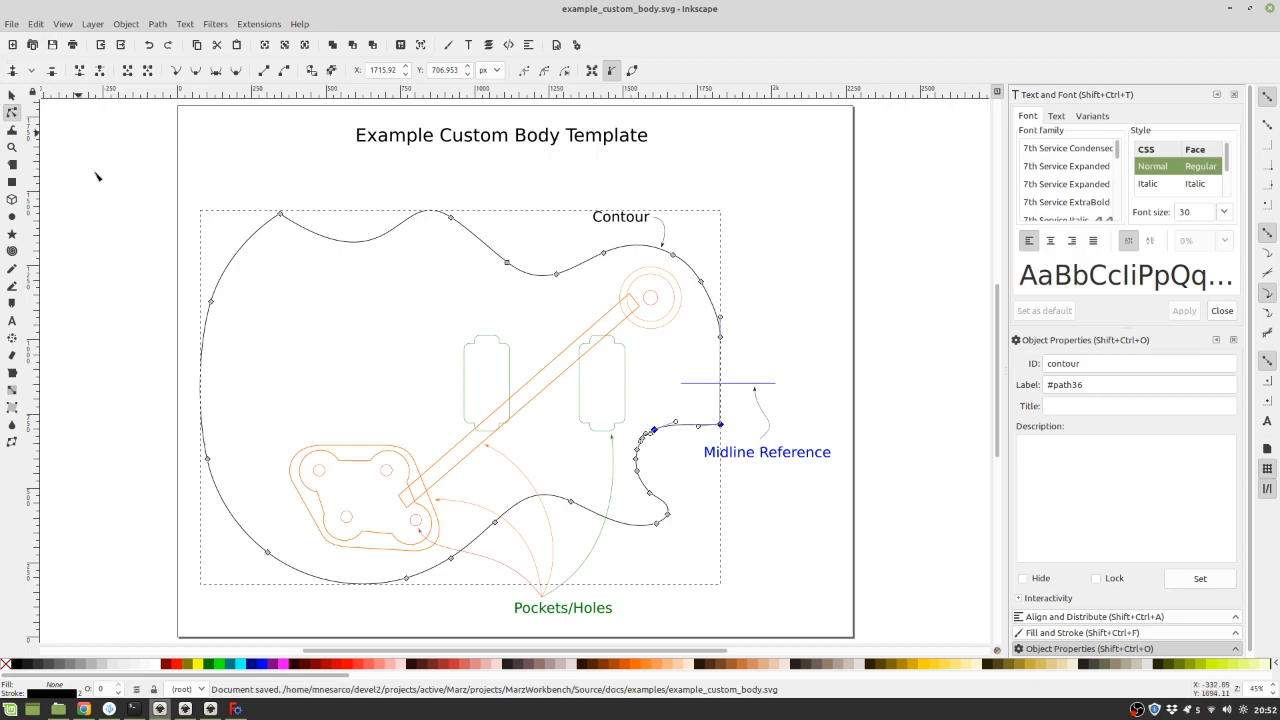
# - Switch to FreeCAD and import the custom body shape again from example_custom_body.svg in the workbench's Source/docs/examples folder
pyautogui.click(235, 709)
pyautogui.click(1122, 238)
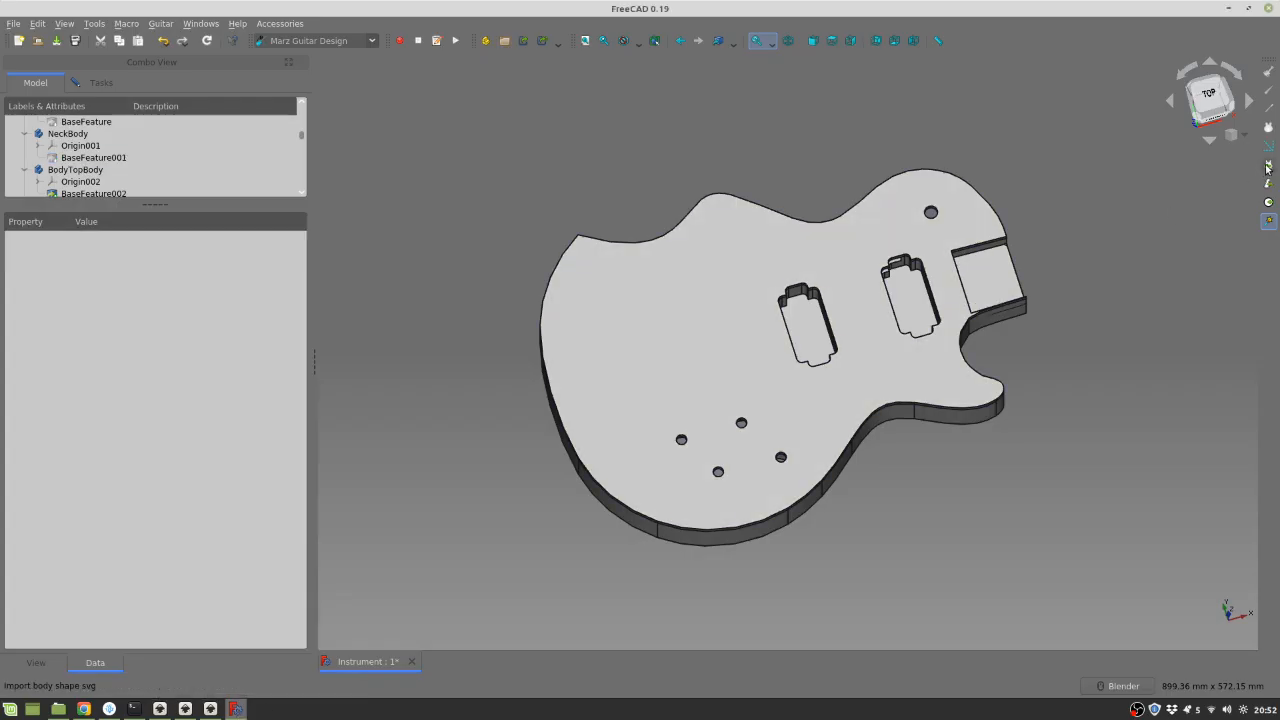
pyautogui.click(1268, 167)
pyautogui.click(487, 327)
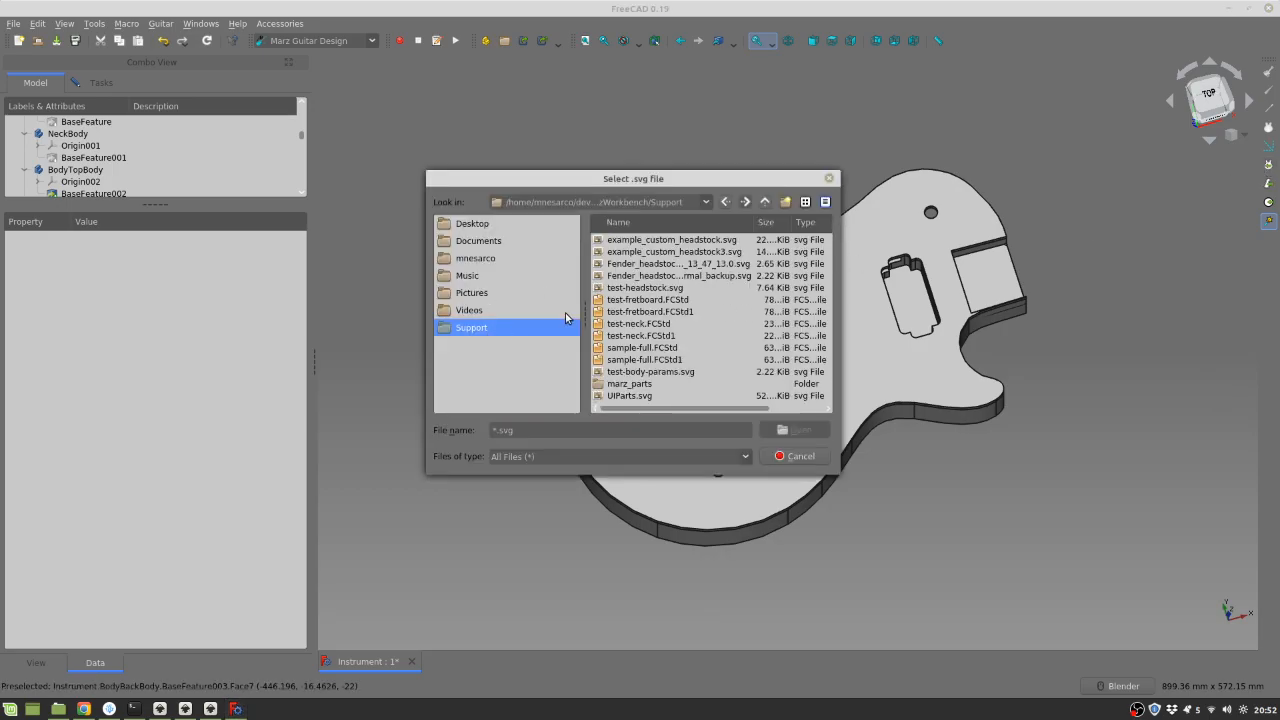
pyautogui.click(765, 203)
pyautogui.doubleClick(638, 252)
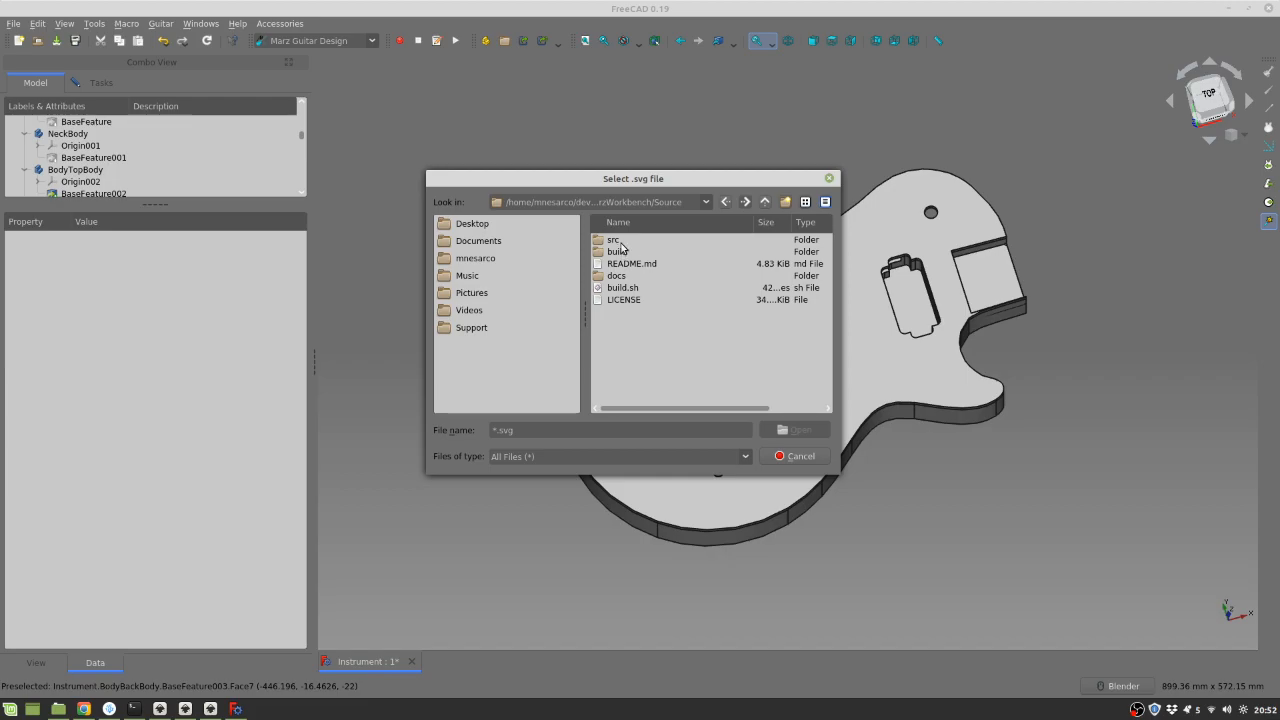
pyautogui.doubleClick(614, 240)
pyautogui.click(765, 203)
pyautogui.doubleClick(617, 276)
pyautogui.doubleClick(625, 240)
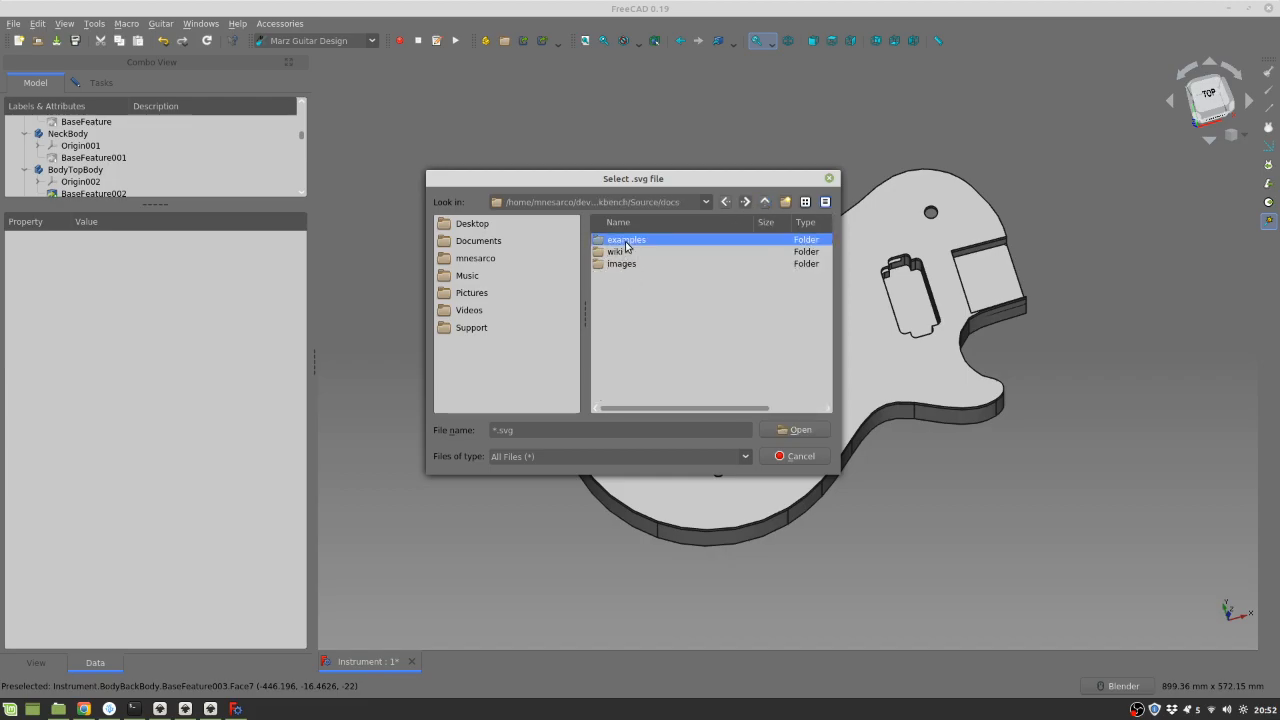
pyautogui.click(702, 240)
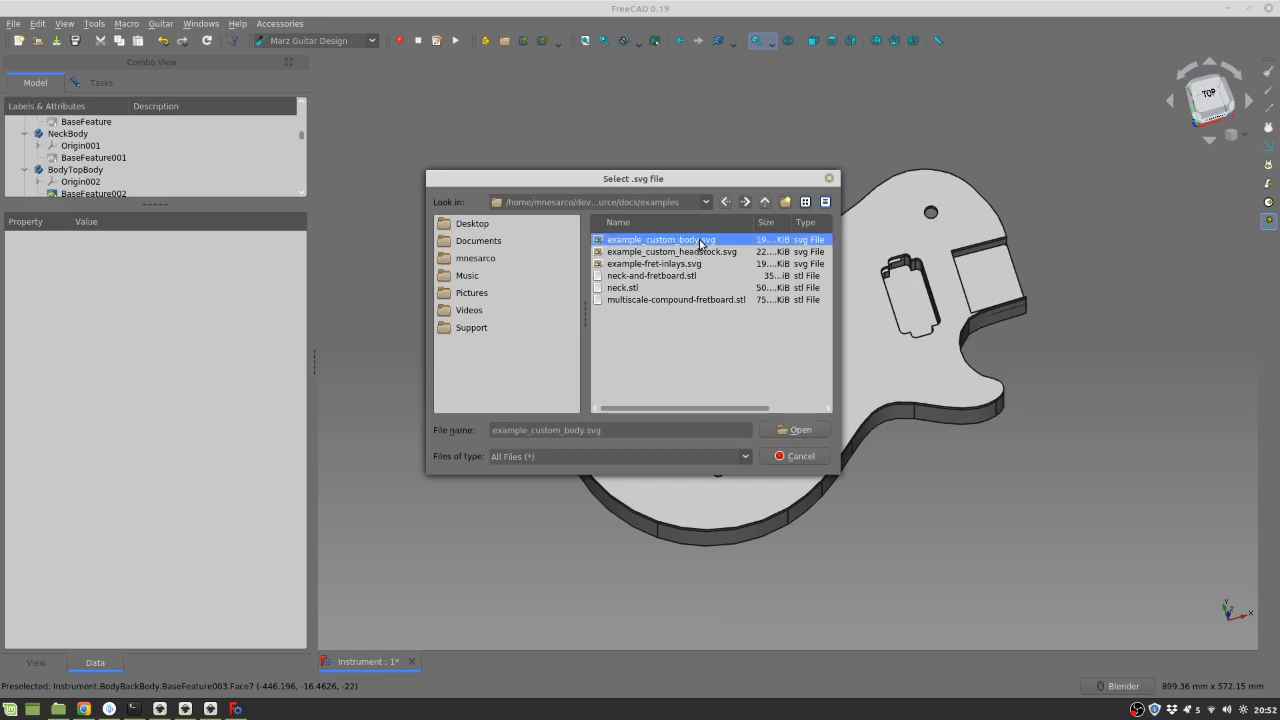
pyautogui.click(797, 429)
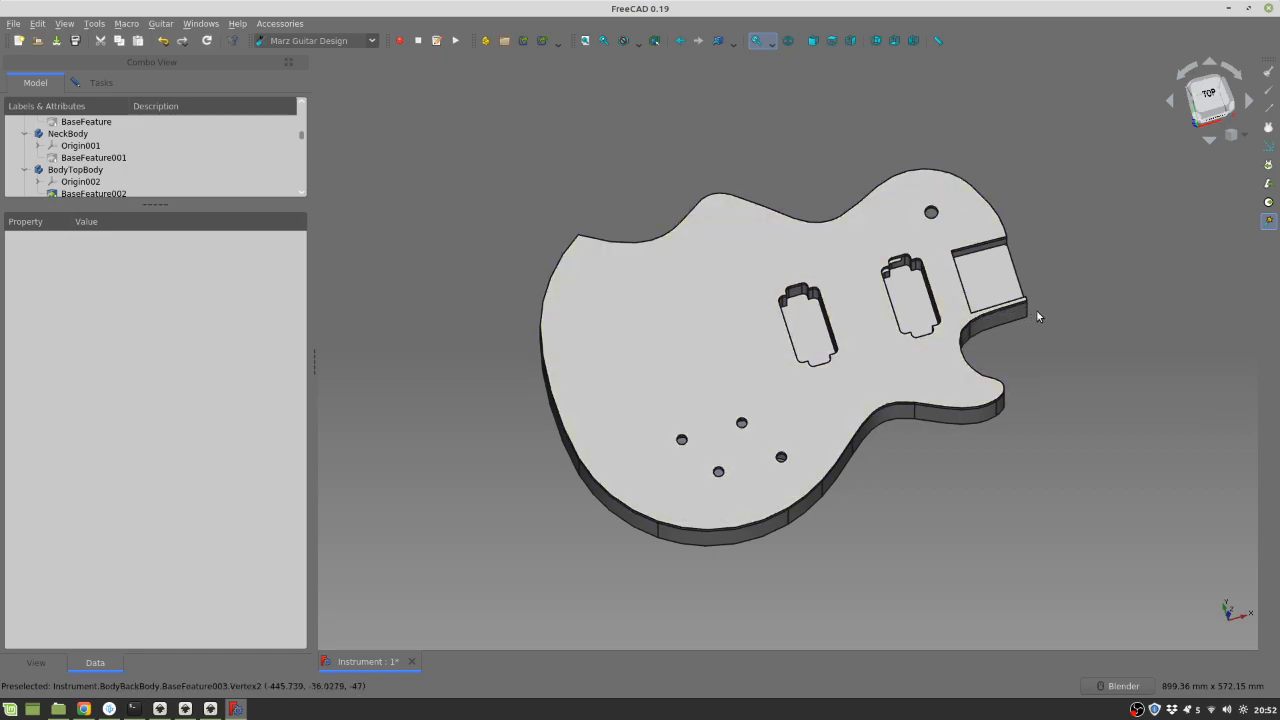
# - Show the fretboard and the neck together with the body again
pyautogui.scroll(-2, 988, 326)
pyautogui.moveTo(1062, 306); pyautogui.dragTo(994, 288, button='middle')
pyautogui.moveTo(823, 430); pyautogui.dragTo(649, 357, button='middle')
pyautogui.moveTo(163, 204); pyautogui.dragTo(163, 480)
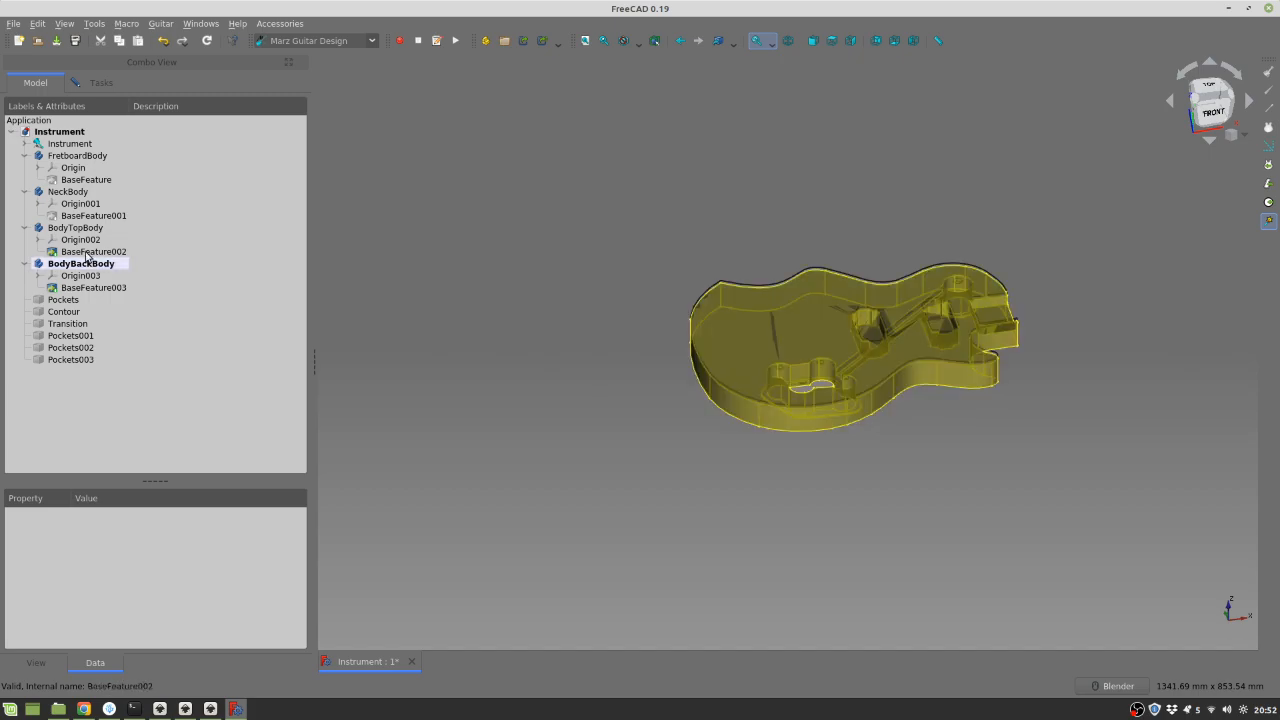
pyautogui.click(90, 180)
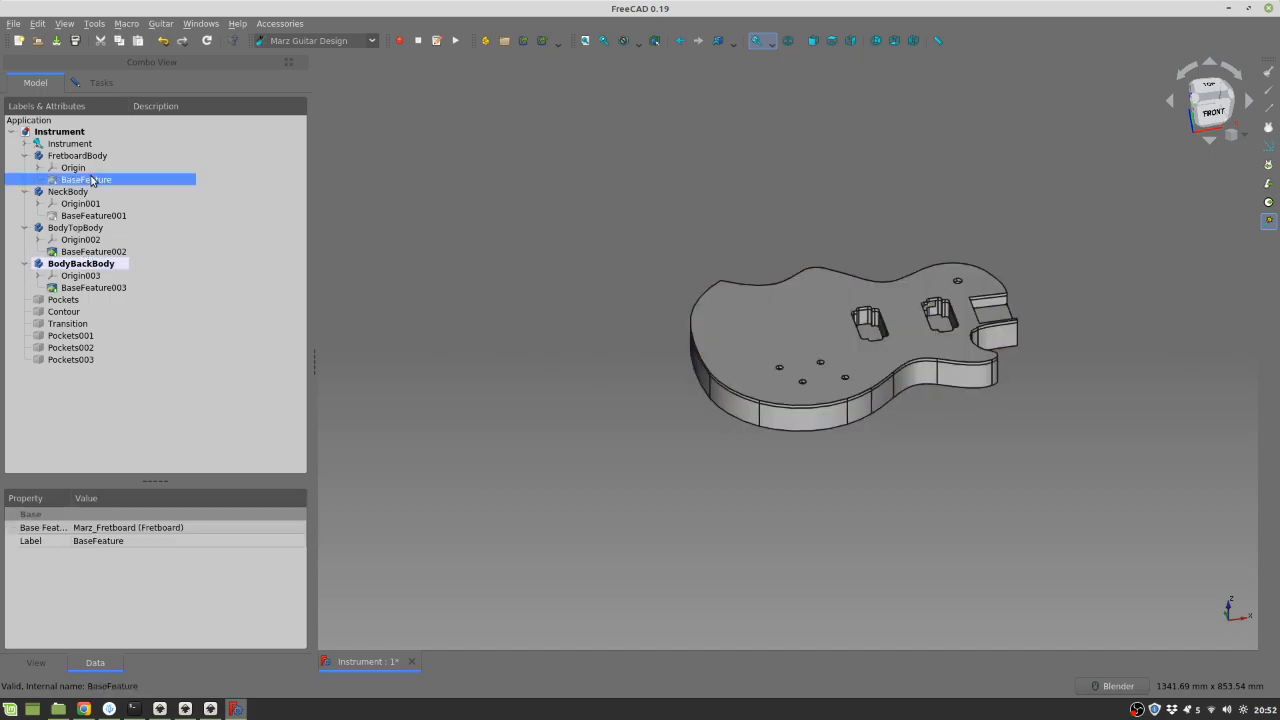
pyautogui.press('space')
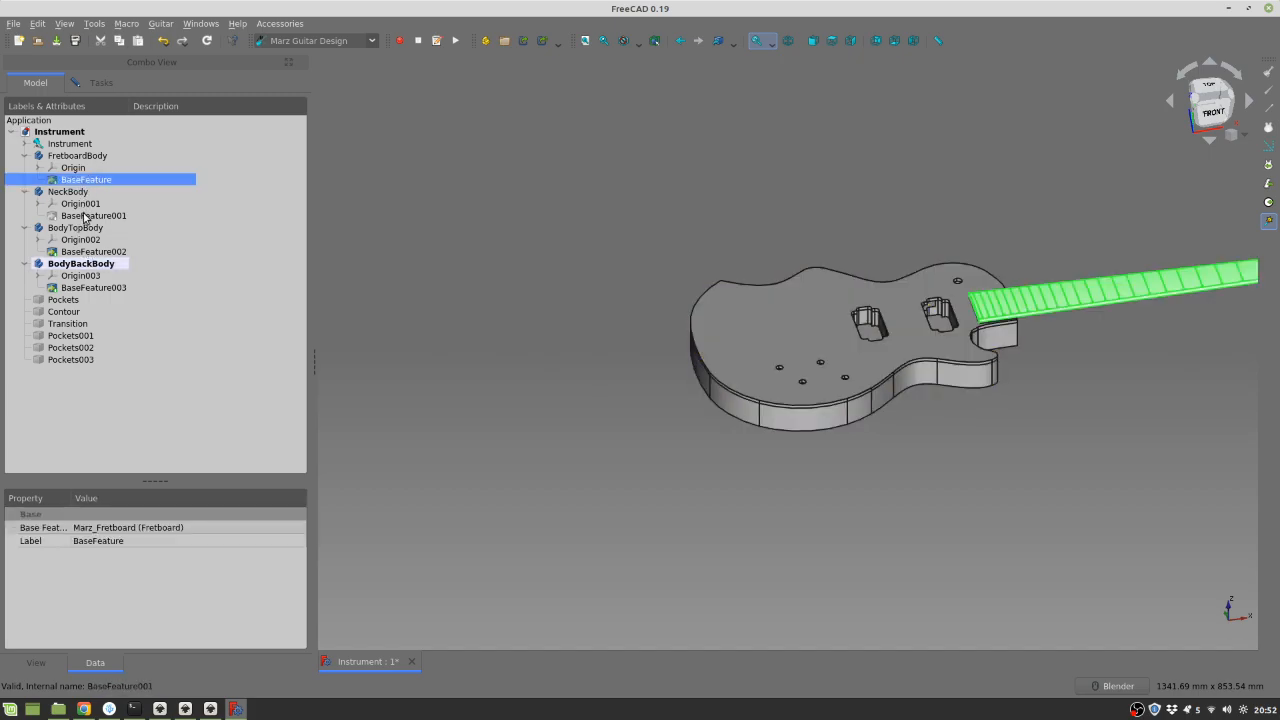
pyautogui.click(85, 216)
pyautogui.press('space')
pyautogui.moveTo(877, 414); pyautogui.dragTo(940, 443, button='middle')
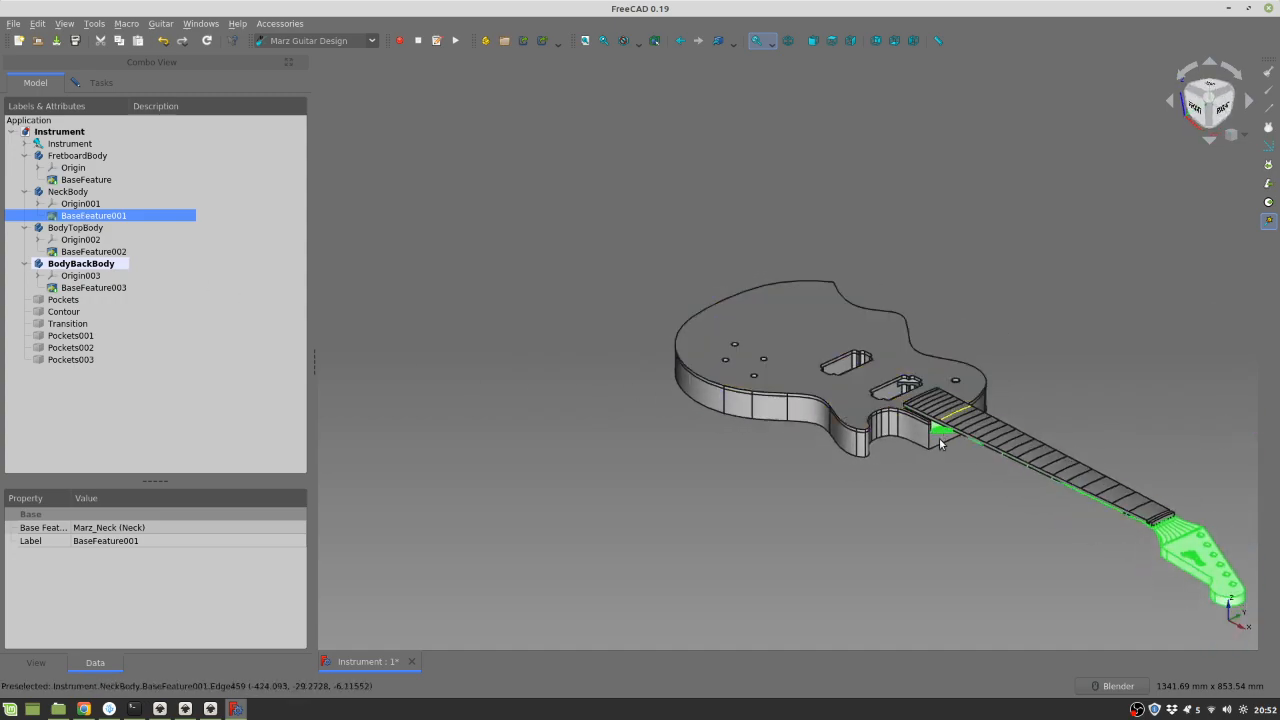
pyautogui.click(929, 489)
pyautogui.moveTo(929, 489); pyautogui.dragTo(954, 380, button='middle')
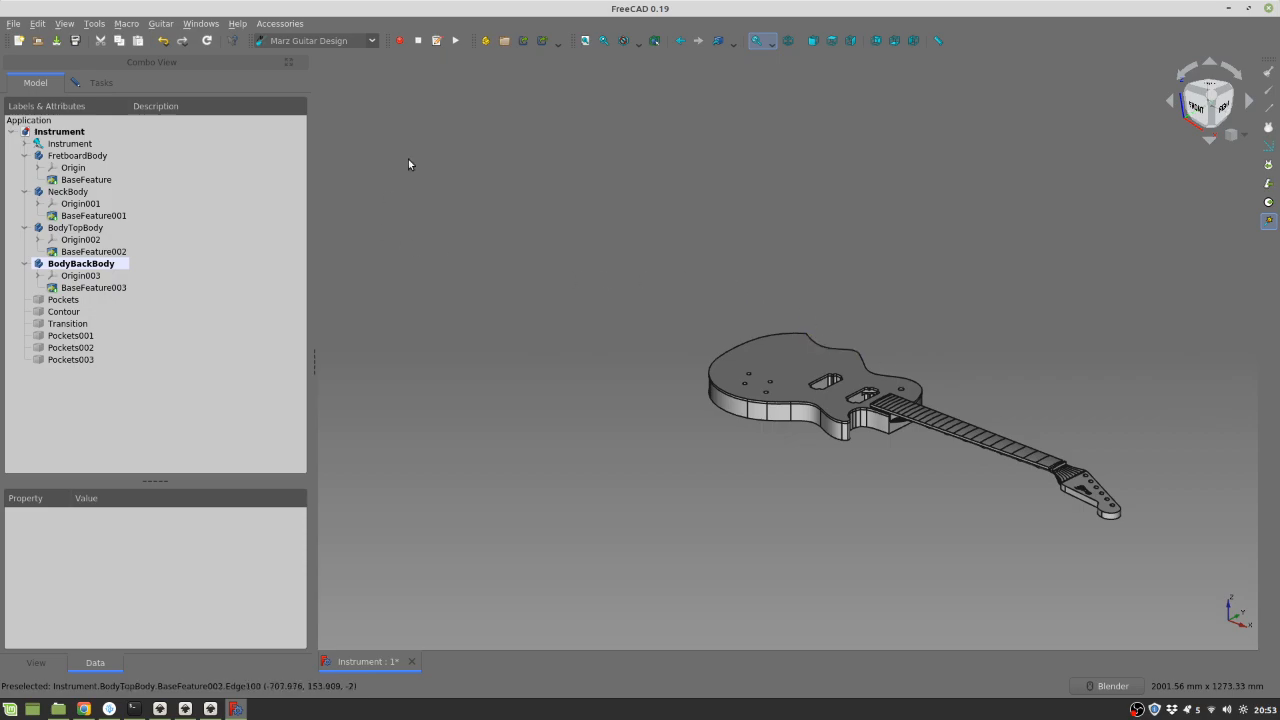
# - Examine the bare fretboard and switch to Inkscape to view the inlay shapes in example-fret-inlays.svg
pyautogui.click(578, 42)
pyautogui.scroll(5, 837, 337)
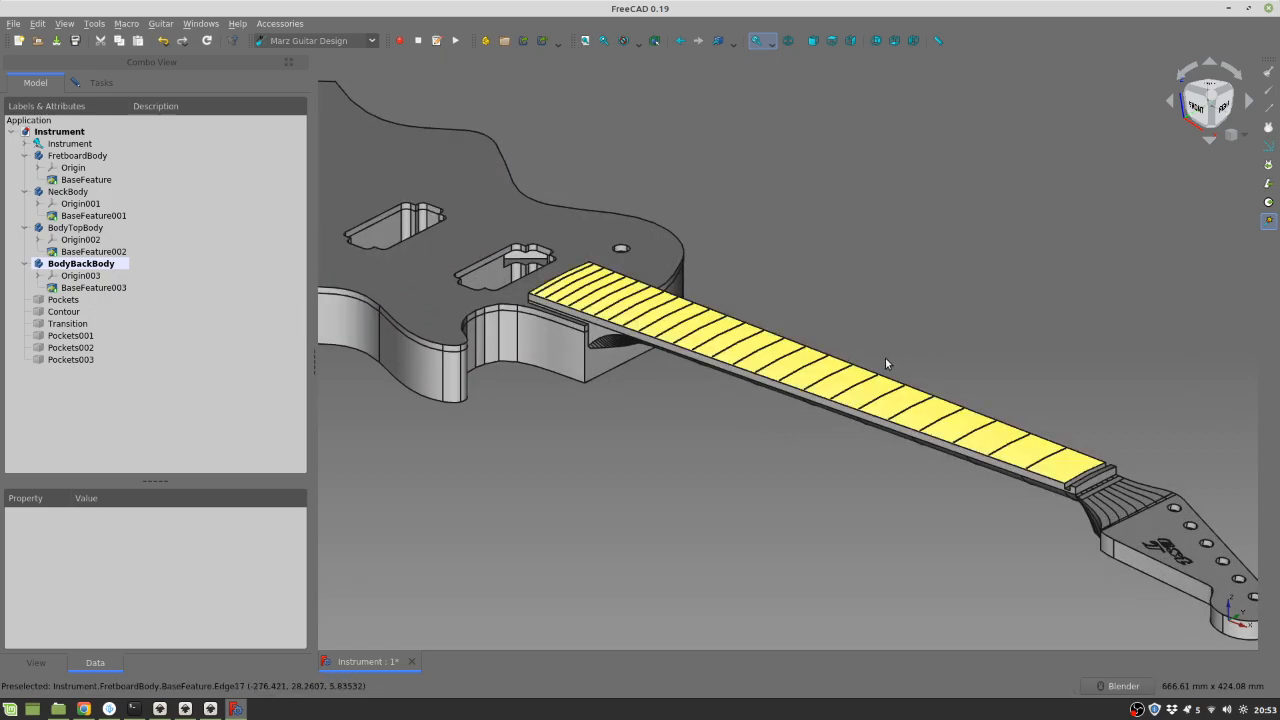
pyautogui.click(210, 709)
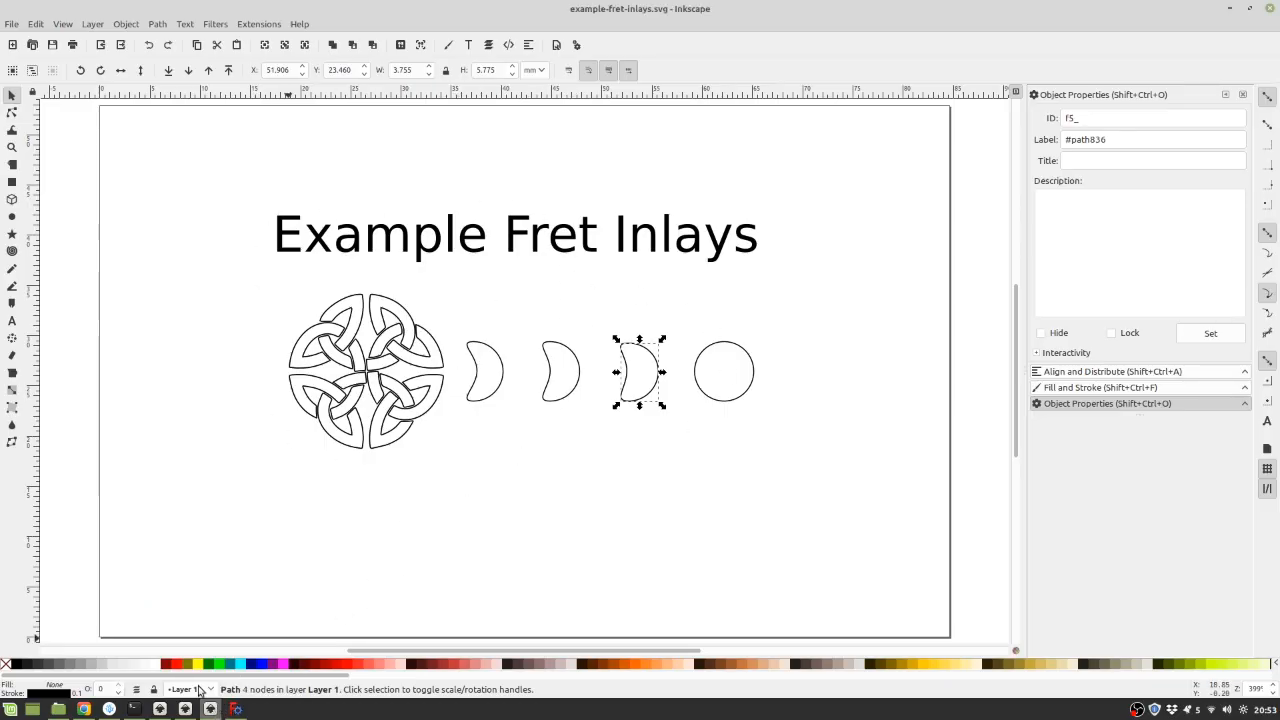
# - Switch to FreeCAD and import the fret inlays from example-fret-inlays.svg in the workbench's Source/docs/examples folder
pyautogui.click(235, 709)
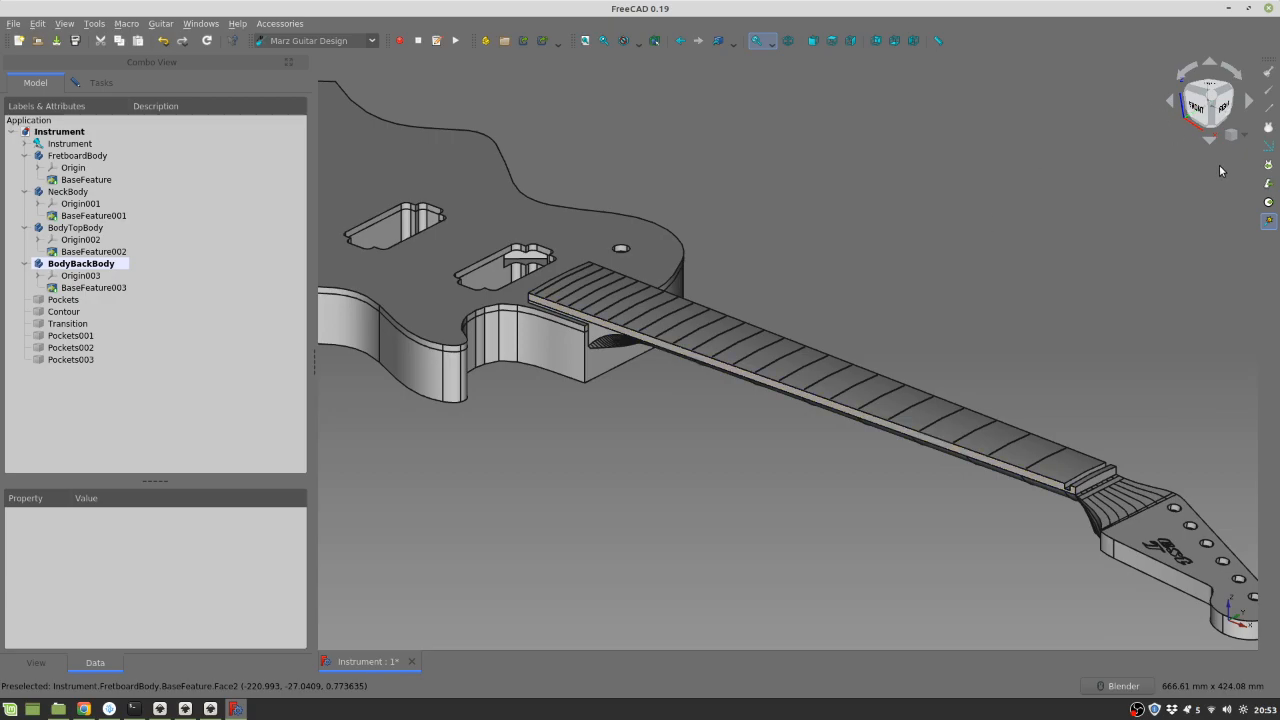
pyautogui.click(1269, 203)
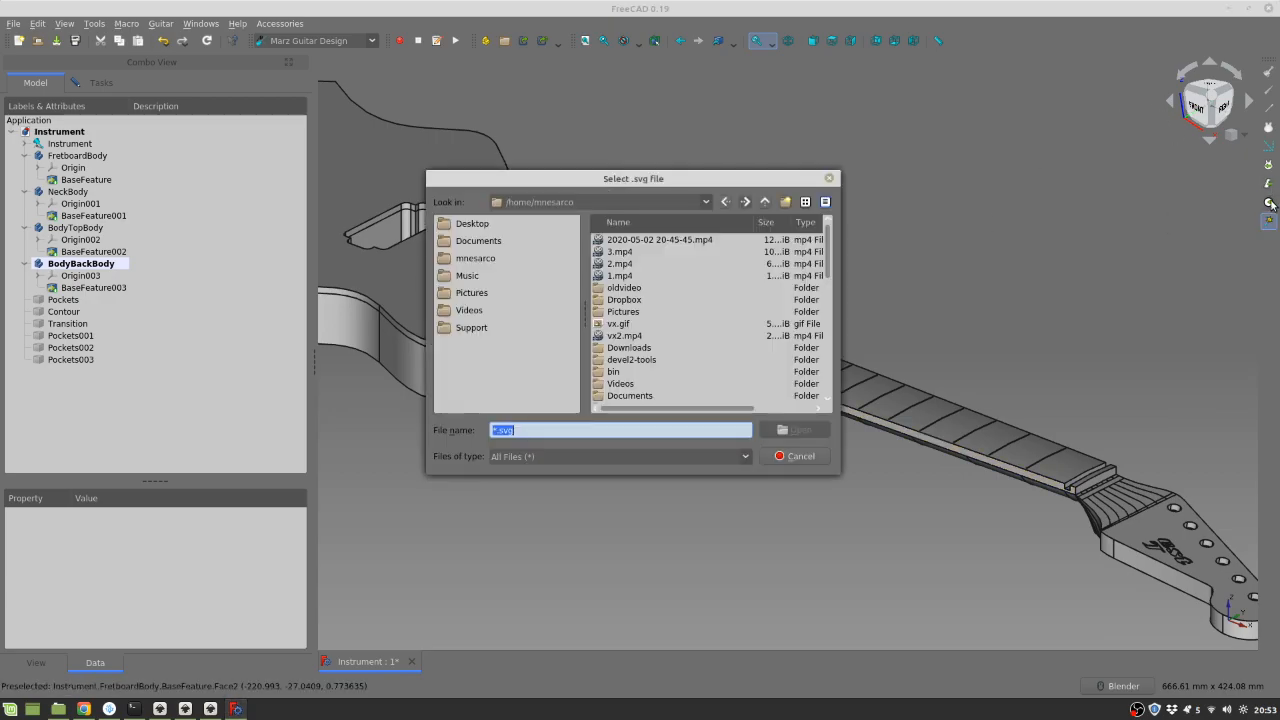
pyautogui.click(472, 327)
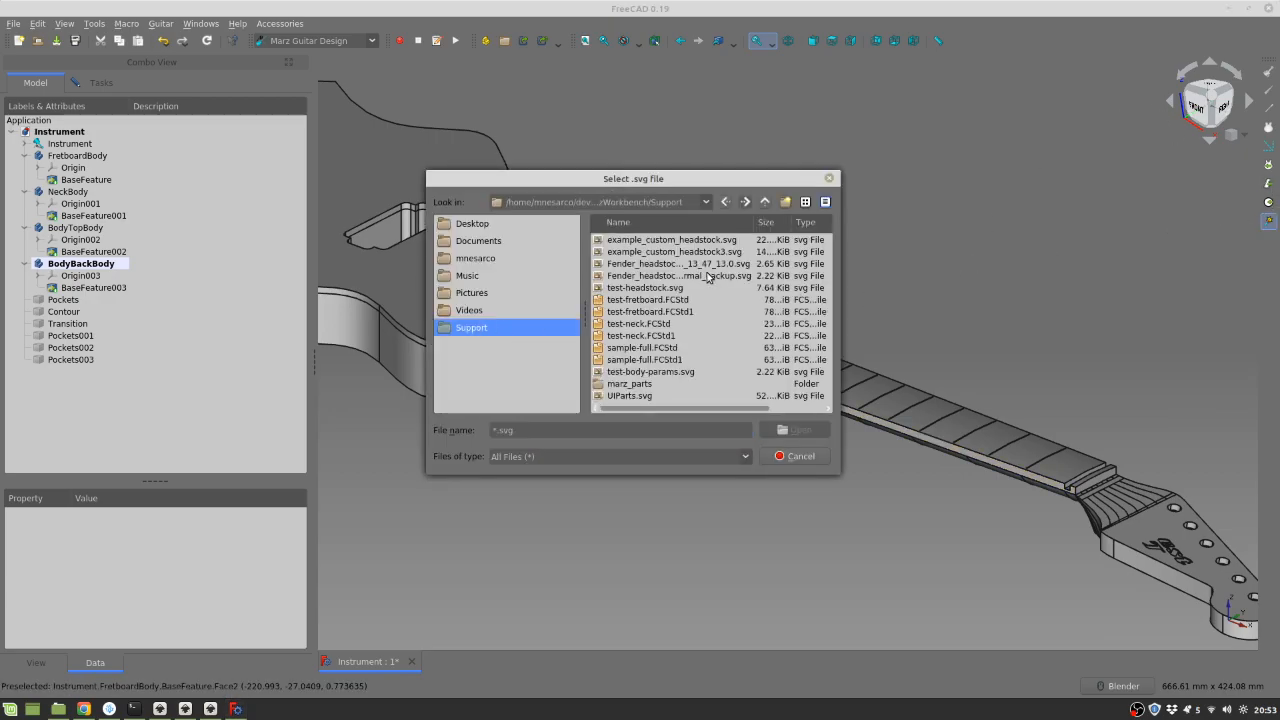
pyautogui.click(765, 201)
pyautogui.doubleClick(632, 252)
pyautogui.doubleClick(620, 277)
pyautogui.doubleClick(630, 241)
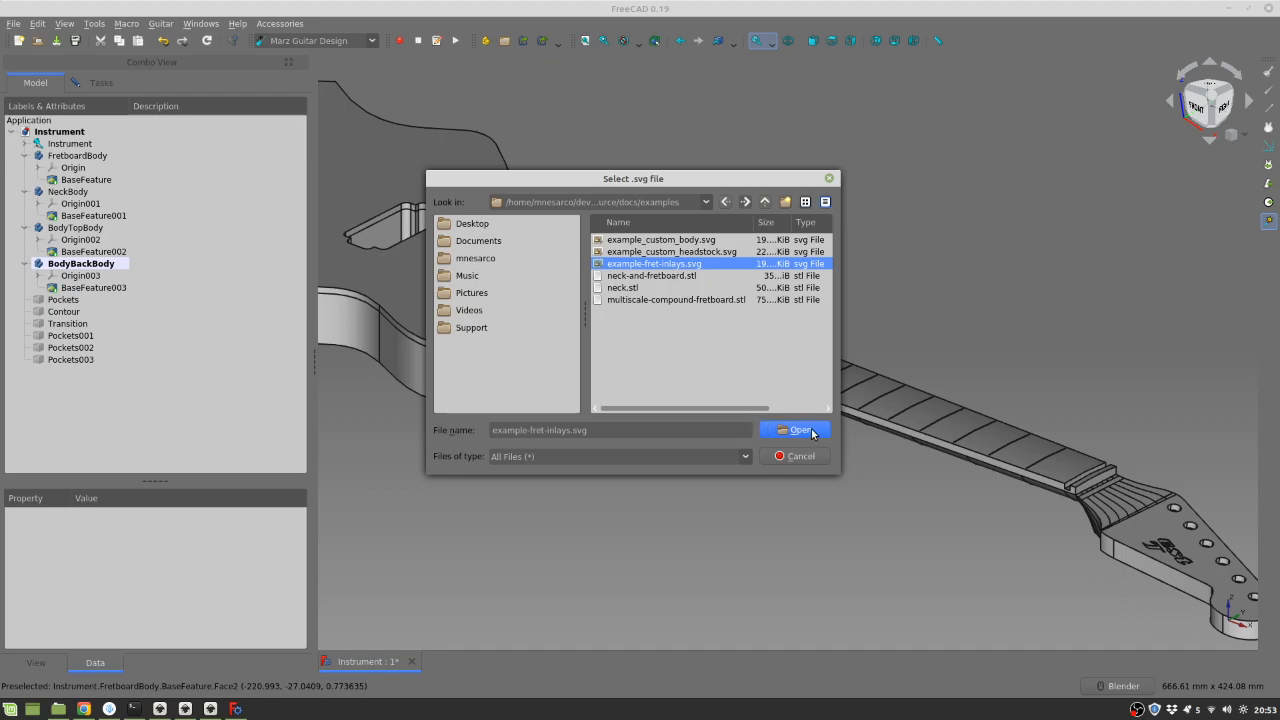
pyautogui.click(800, 430)
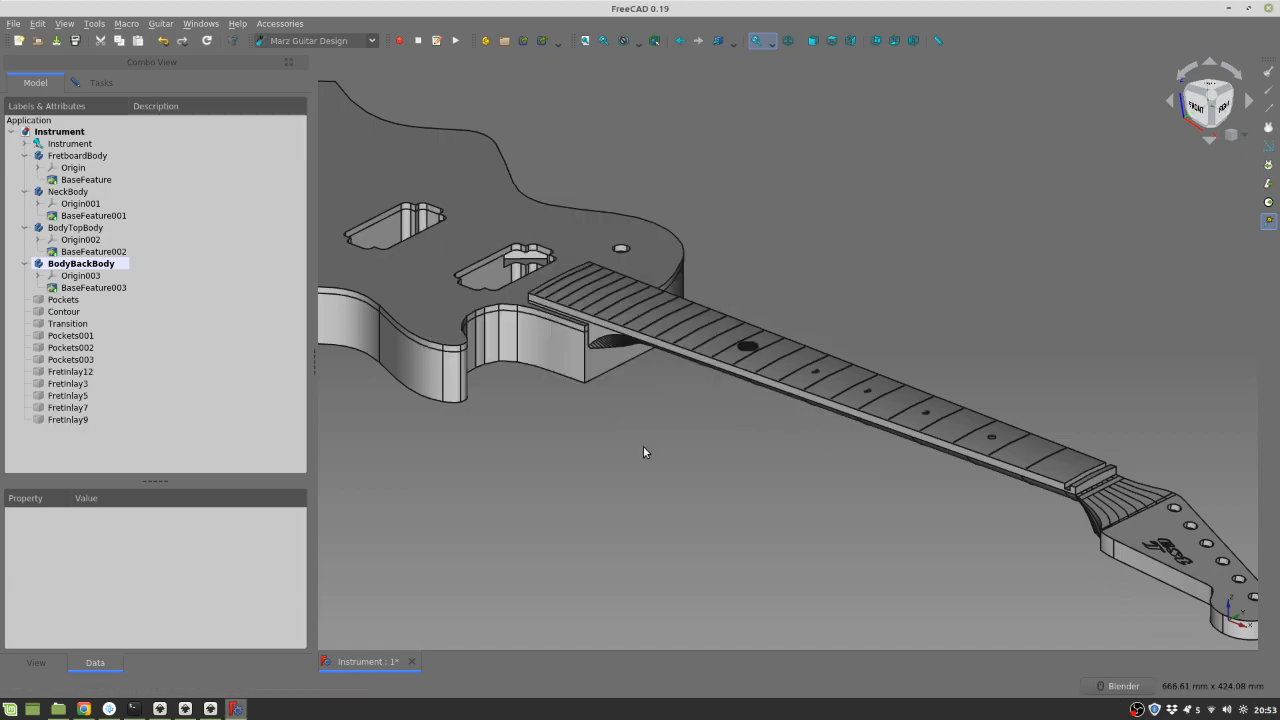
# - Inspect the imported inlay pockets along the fretboard, including the Celtic knot at the twelfth fret
pyautogui.scroll(1, 816, 445)
pyautogui.scroll(5, 1020, 432)
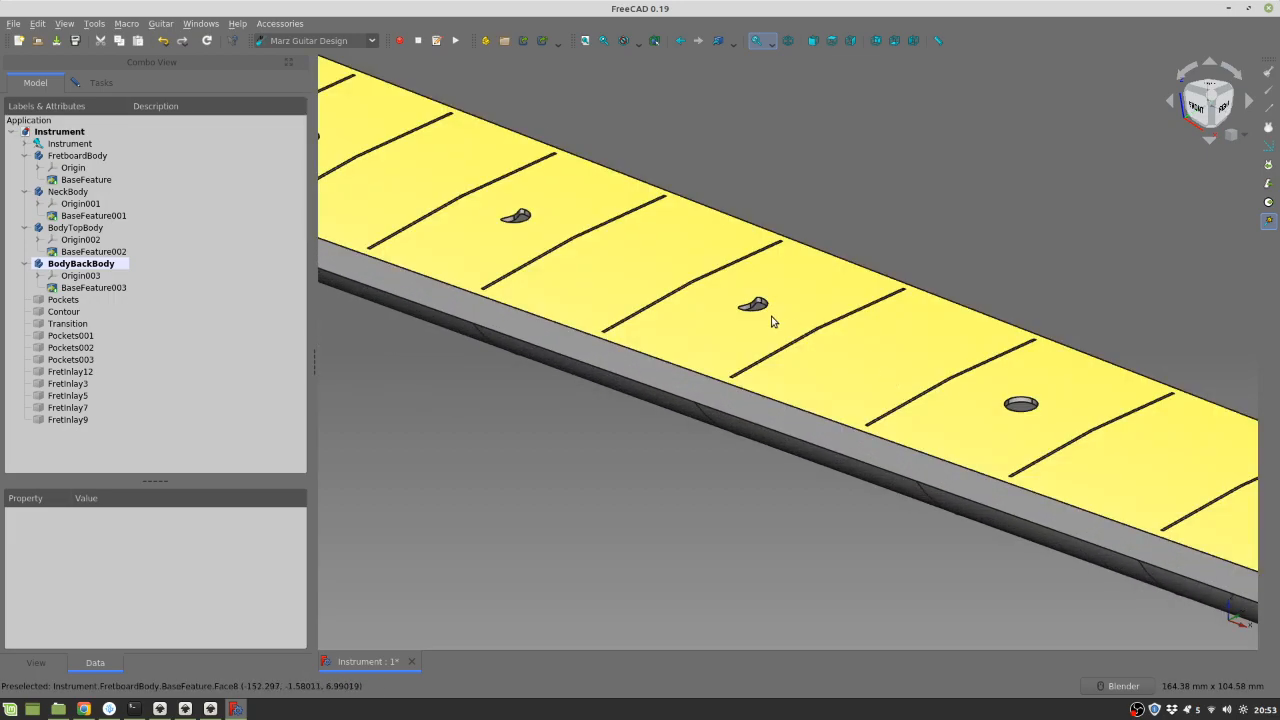
pyautogui.scroll(-4, 751, 340)
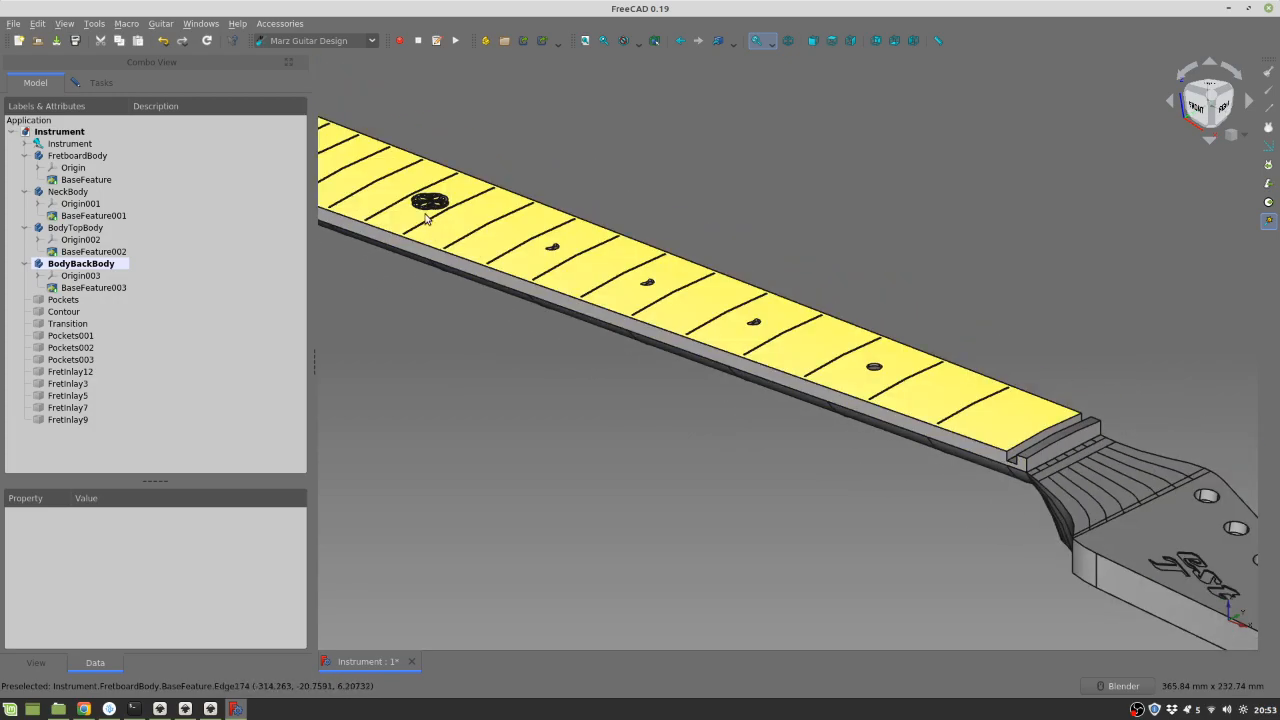
pyautogui.scroll(6, 405, 205)
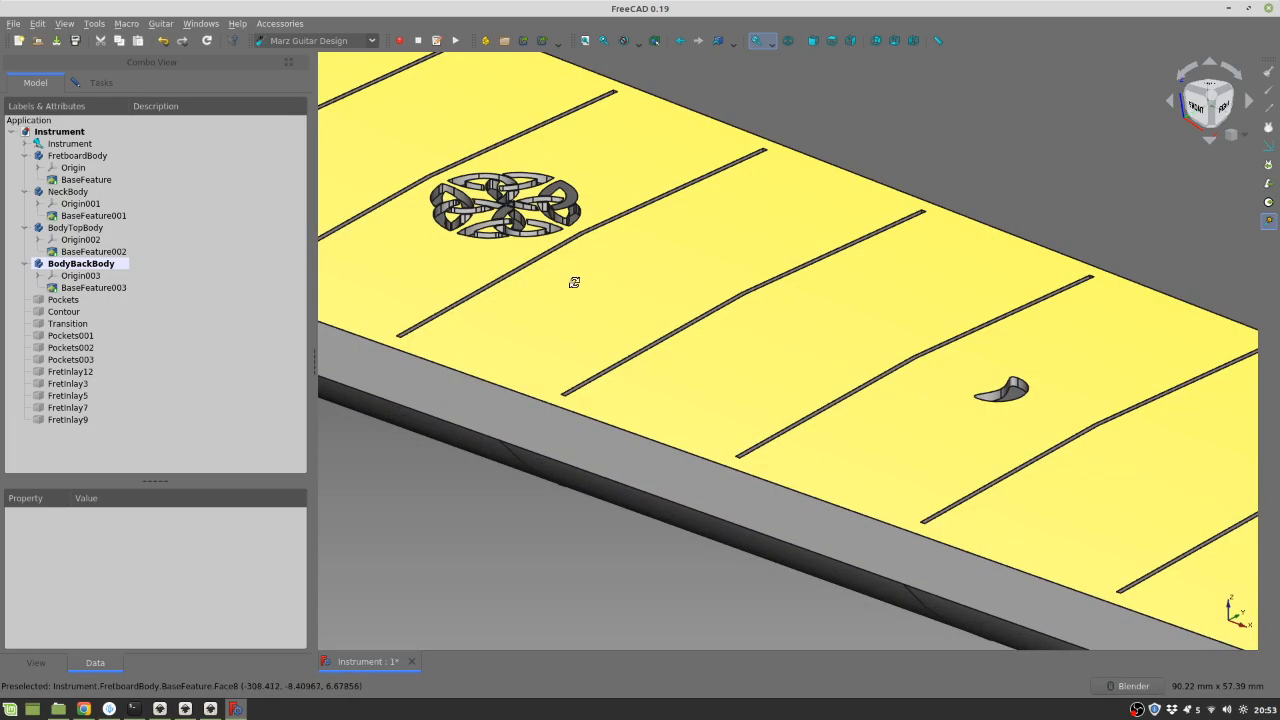
pyautogui.moveTo(571, 280); pyautogui.dragTo(660, 316, button='middle')
pyautogui.scroll(-2, 660, 316)
pyautogui.scroll(-2, 660, 316)
# - Inspect the whole guitar and the back of the neck where it meets the body heel
pyautogui.moveTo(903, 366); pyautogui.dragTo(850, 522, button='middle')
pyautogui.scroll(-5, 820, 380)
pyautogui.moveTo(1147, 429); pyautogui.dragTo(708, 474, button='middle')
pyautogui.scroll(4, 705, 401)
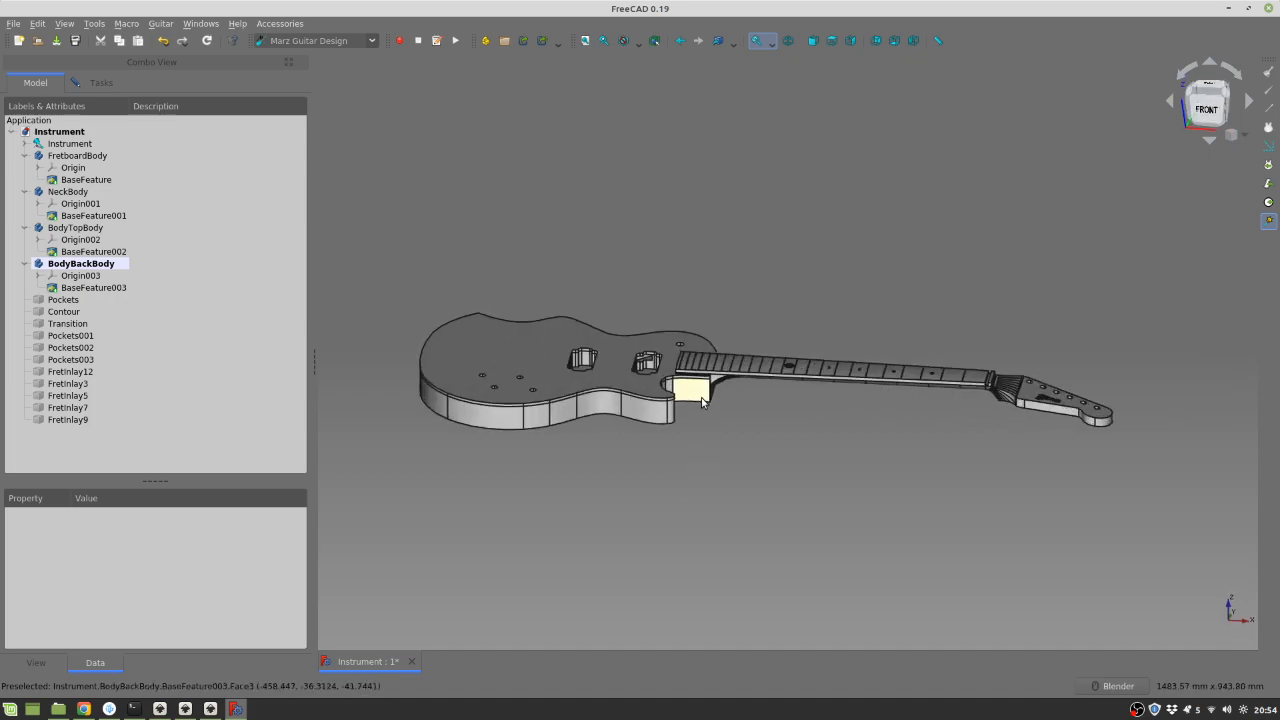
pyautogui.moveTo(766, 397); pyautogui.dragTo(645, 388, button='middle')
pyautogui.scroll(3, 860, 420)
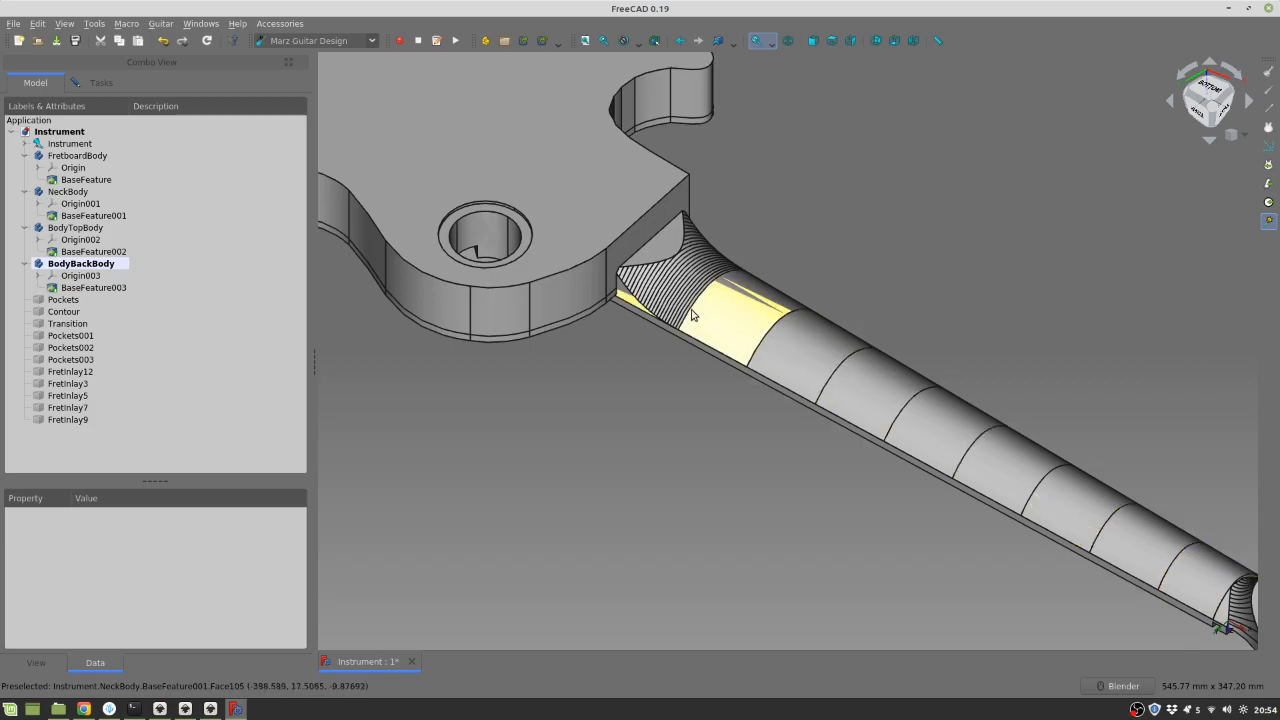
# - Set the Instrument's neck profile to V Classic
pyautogui.click(85, 143)
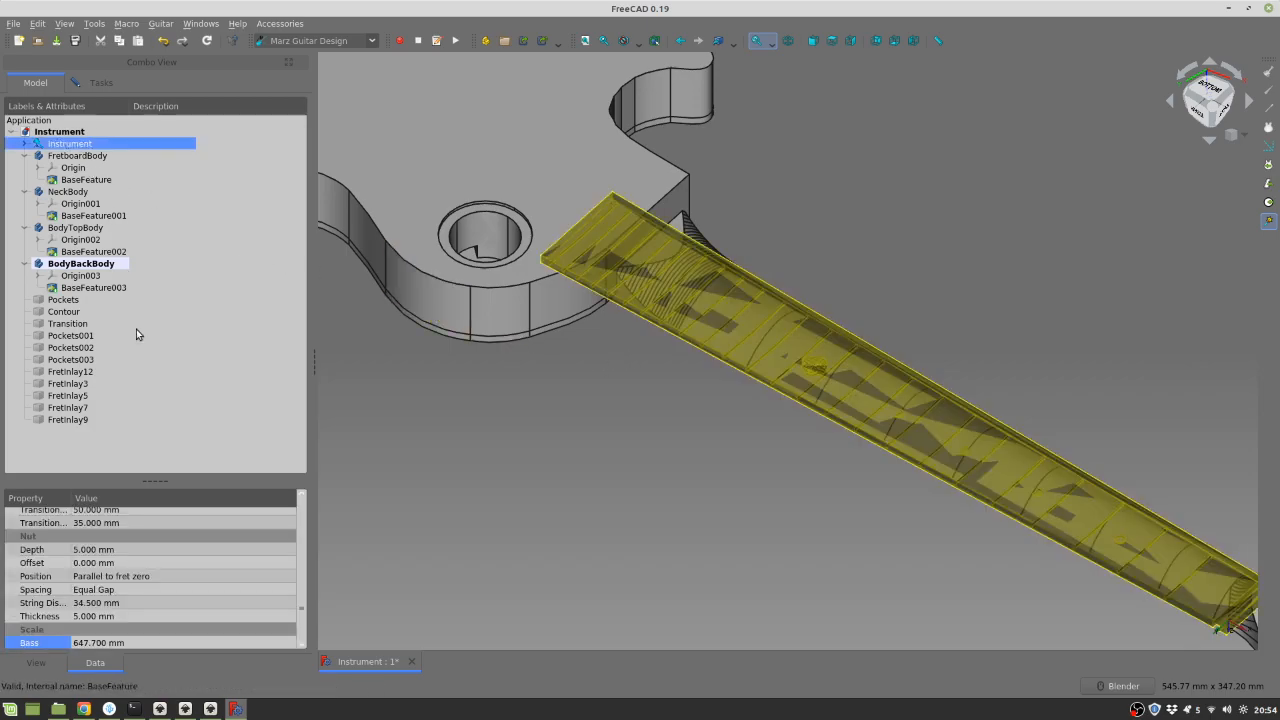
pyautogui.moveTo(160, 481); pyautogui.dragTo(195, 206)
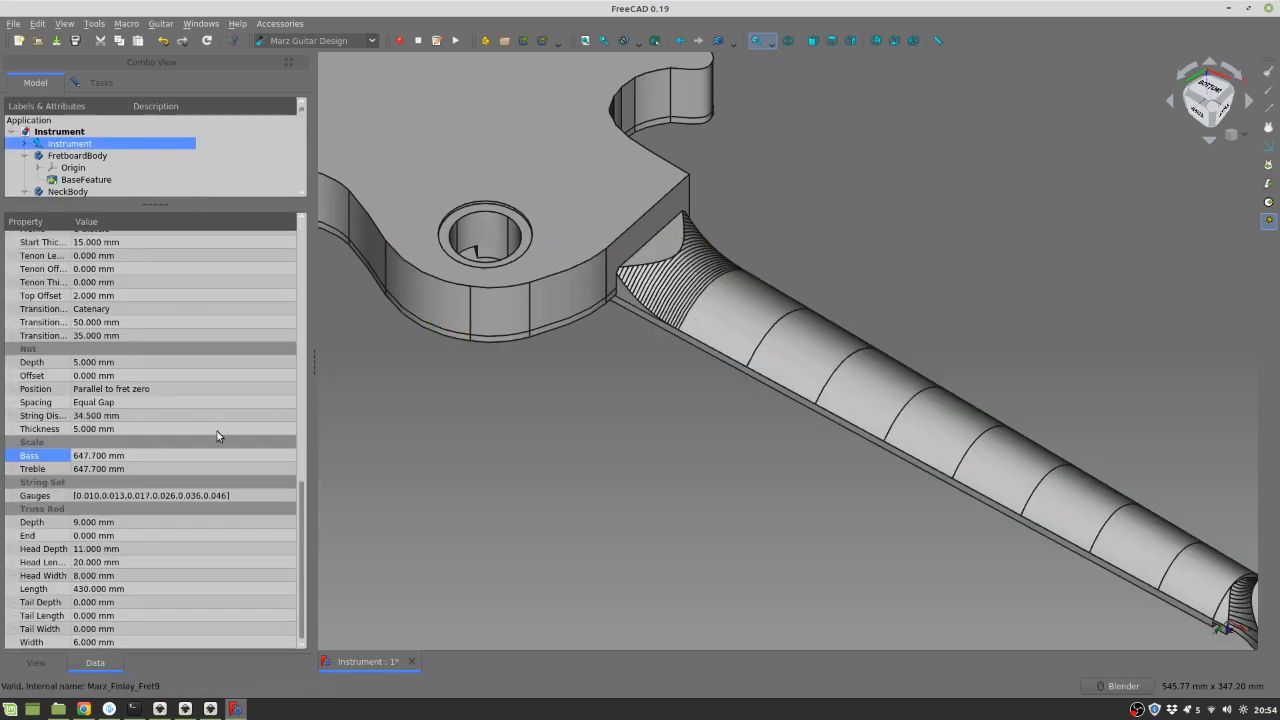
pyautogui.scroll(8, 217, 431)
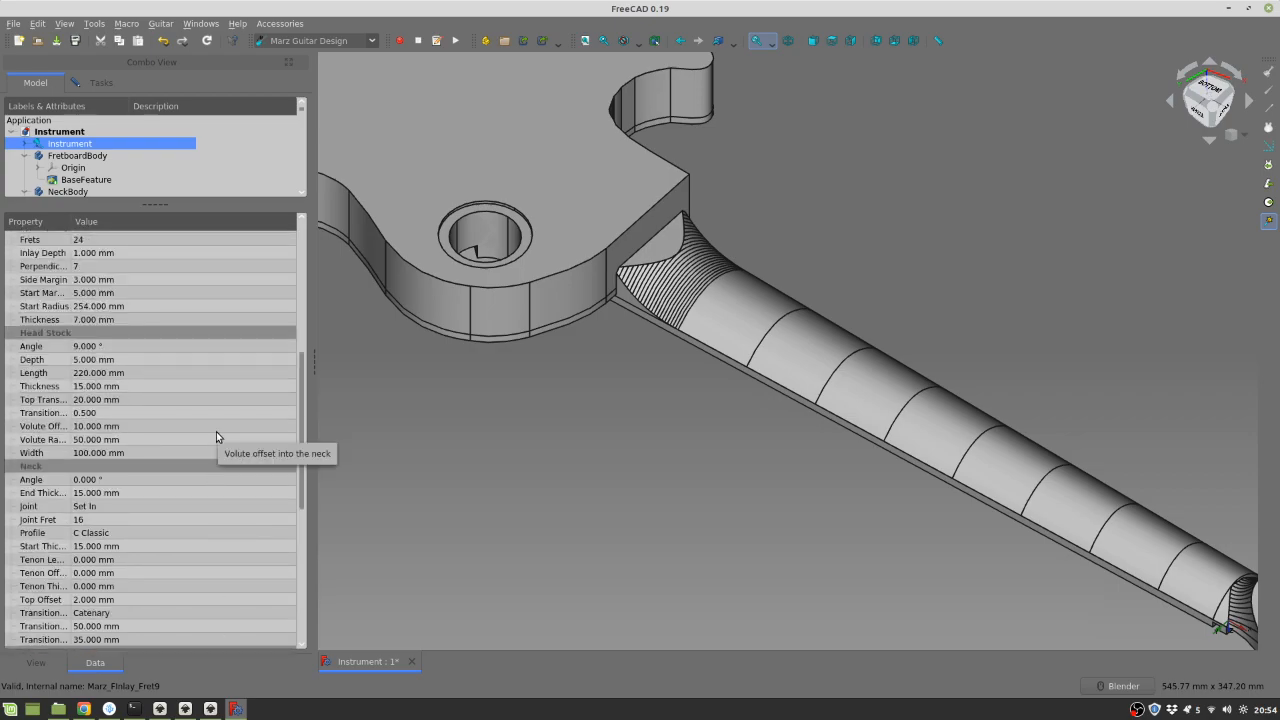
pyautogui.scroll(-4, 216, 431)
pyautogui.click(45, 381)
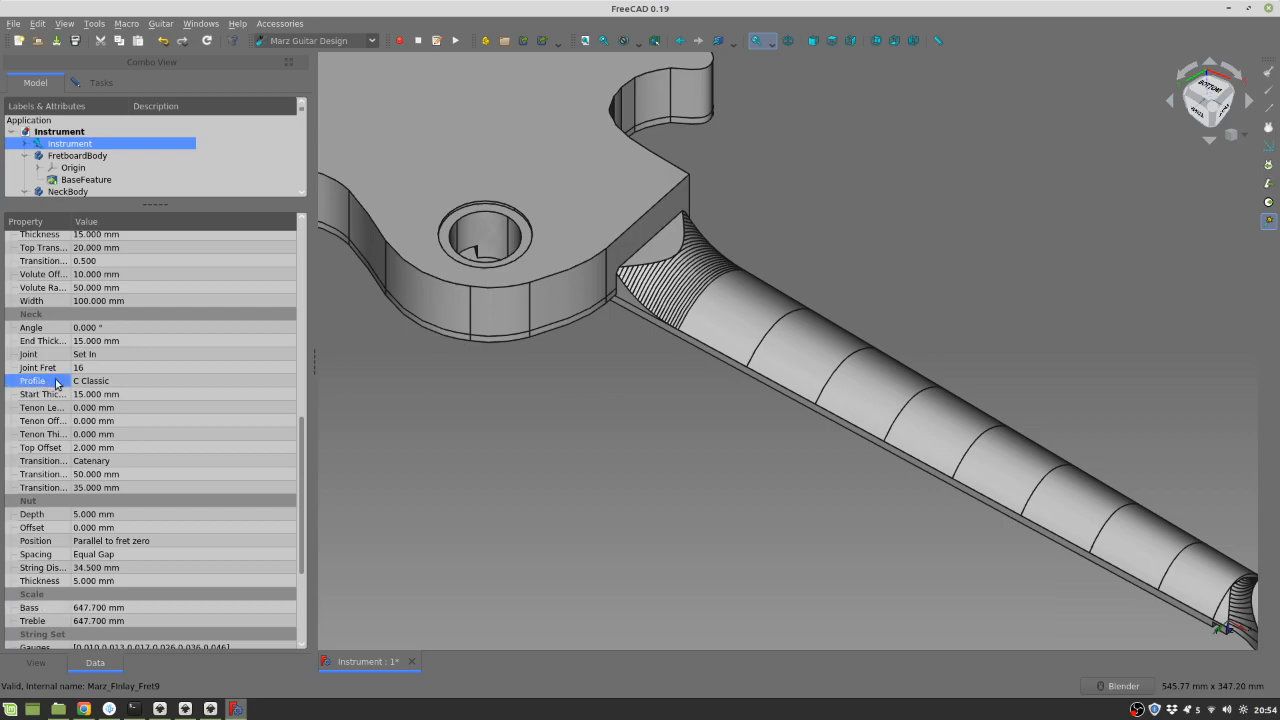
pyautogui.click(231, 381)
pyautogui.click(250, 381)
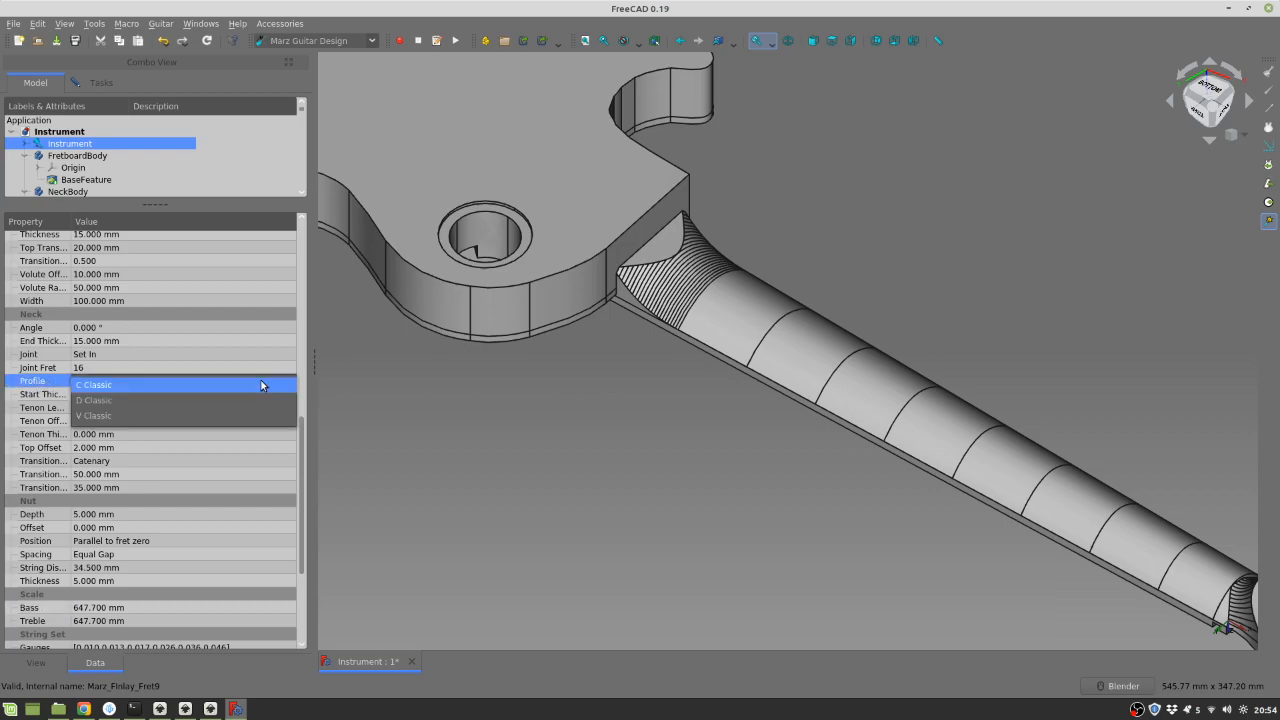
pyautogui.click(109, 416)
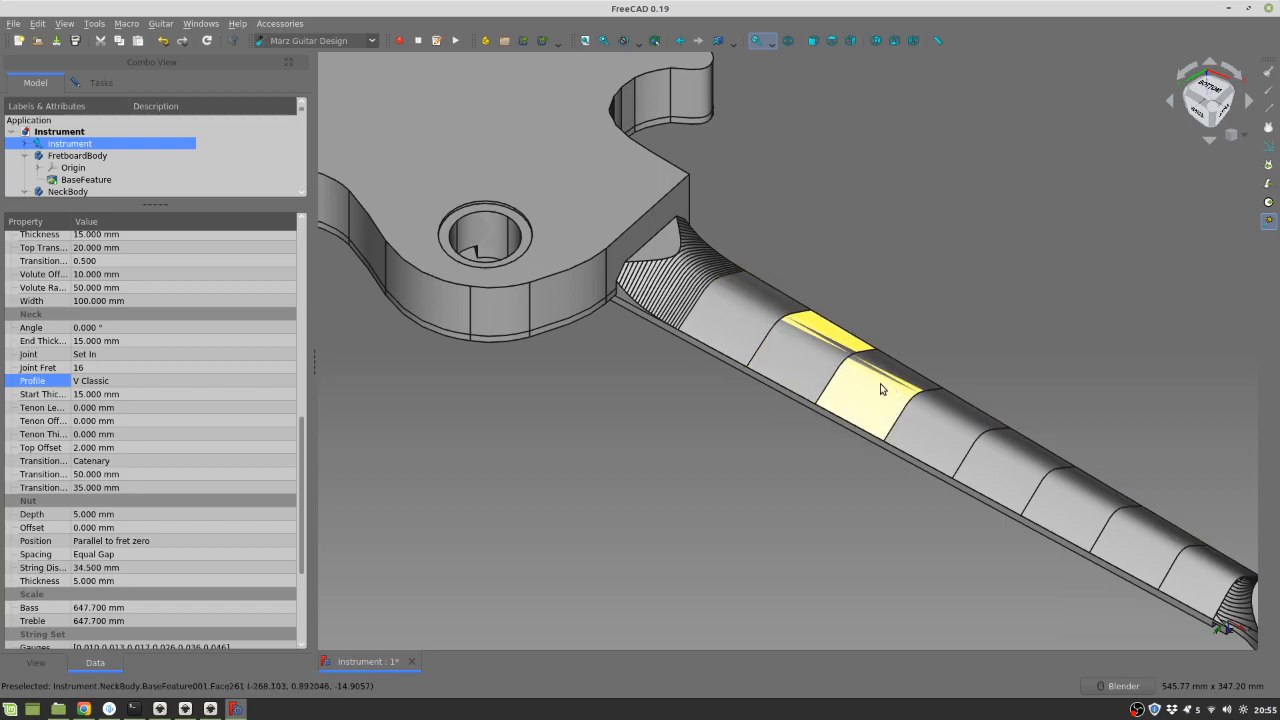
# - Inspect the reshaped neck and its heel transition into the body from several angles
pyautogui.moveTo(802, 483); pyautogui.dragTo(463, 443, button='middle')
pyautogui.moveTo(774, 236); pyautogui.dragTo(242, 436, button='middle')
pyautogui.moveTo(722, 572); pyautogui.dragTo(438, 463, button='middle')
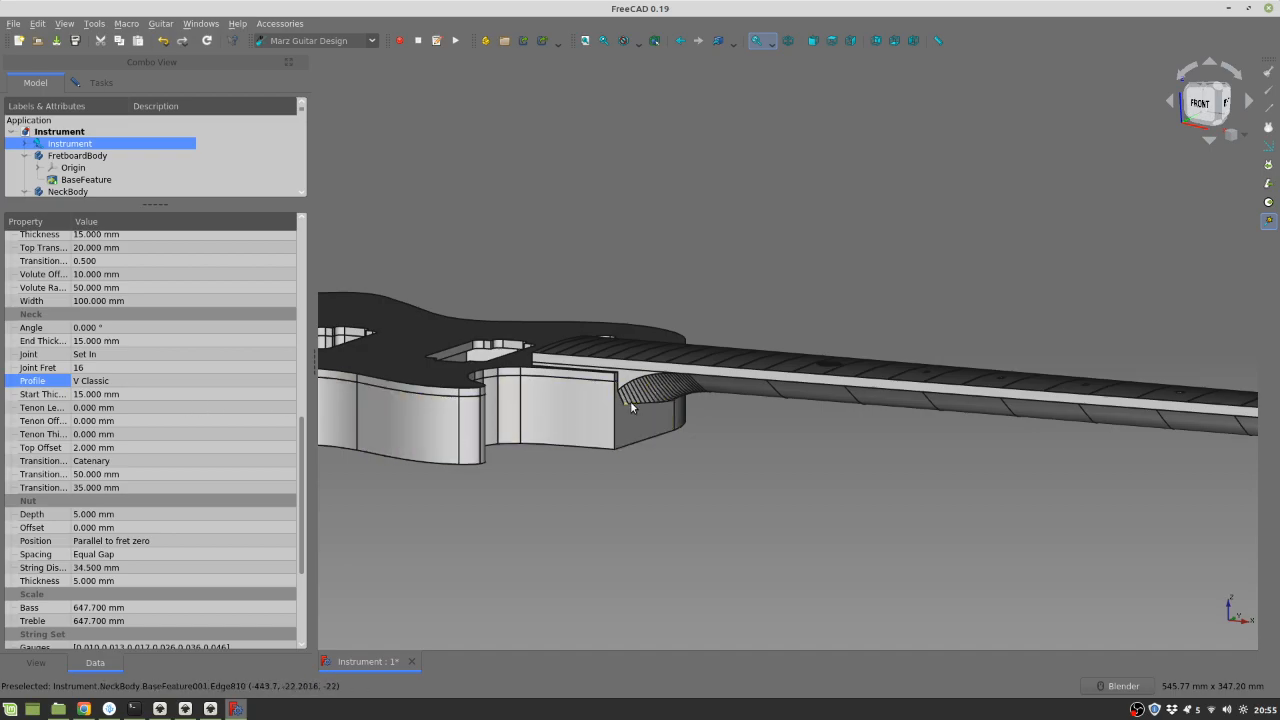
pyautogui.scroll(2, 630, 401)
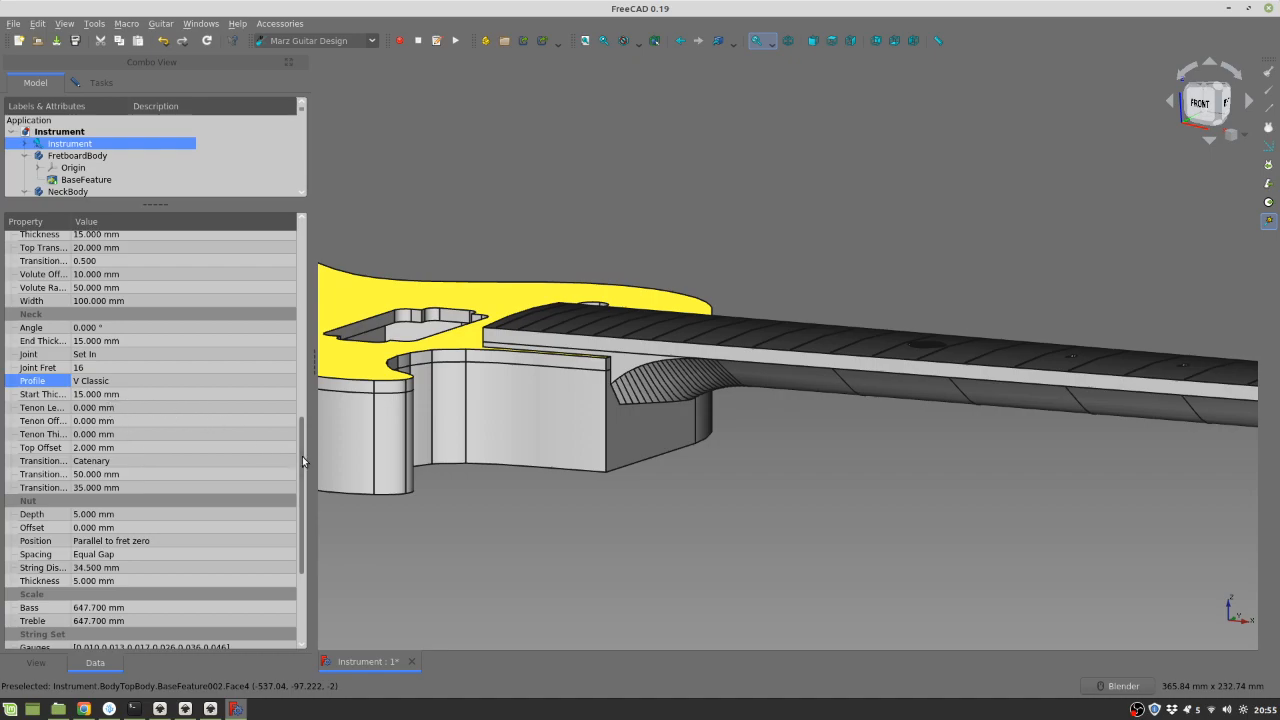
# - Set the Instrument's neck Joint Fret to 14
pyautogui.moveTo(304, 456); pyautogui.dragTo(303, 432)
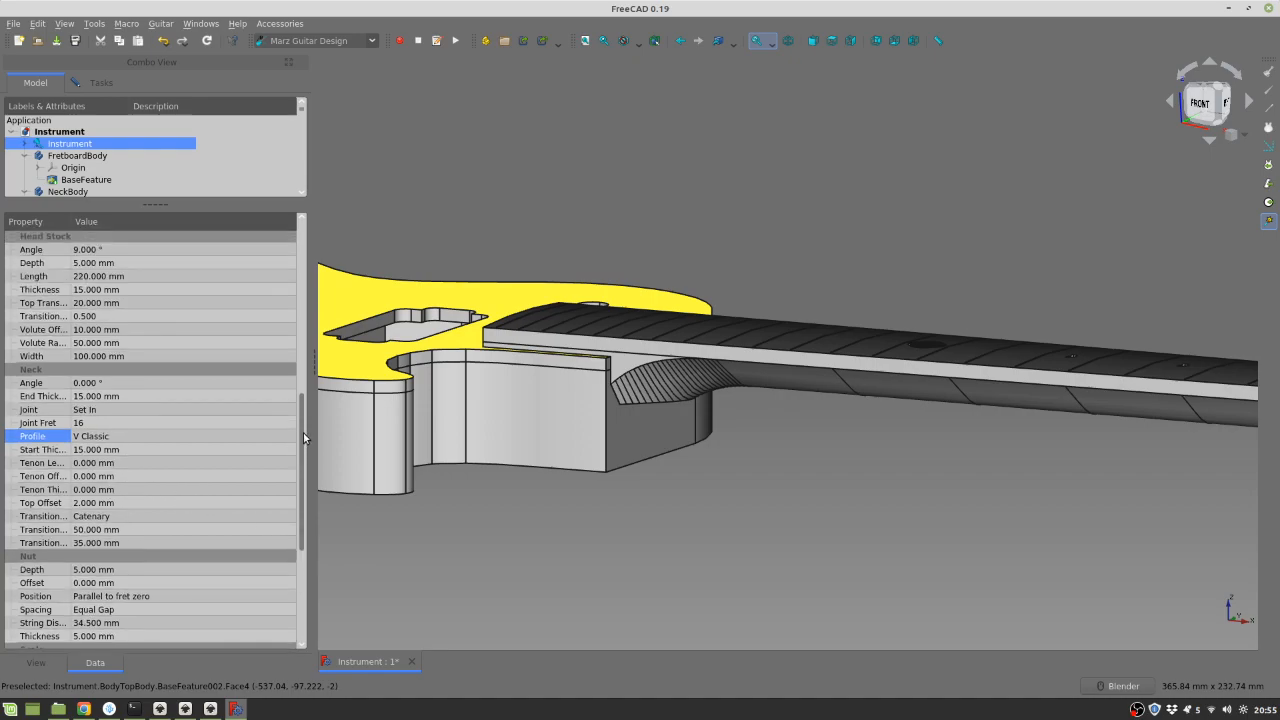
pyautogui.click(125, 422)
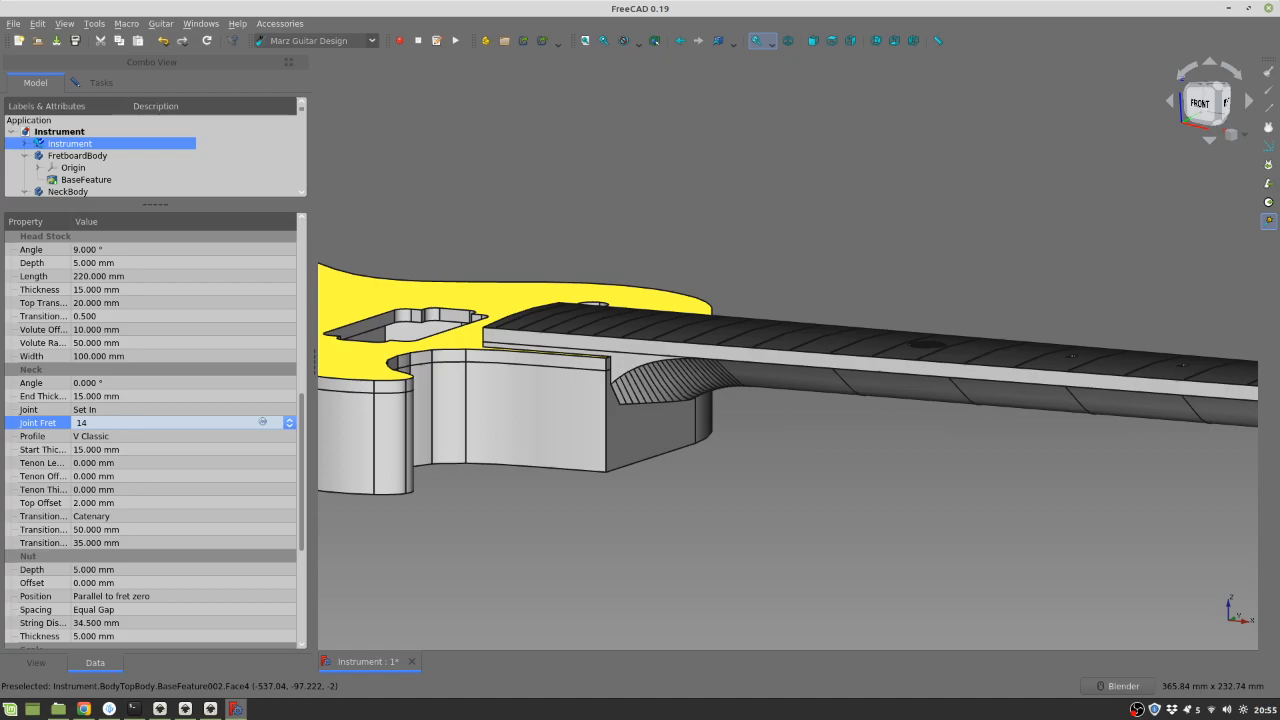
pyautogui.write('14')
pyautogui.press('Return')
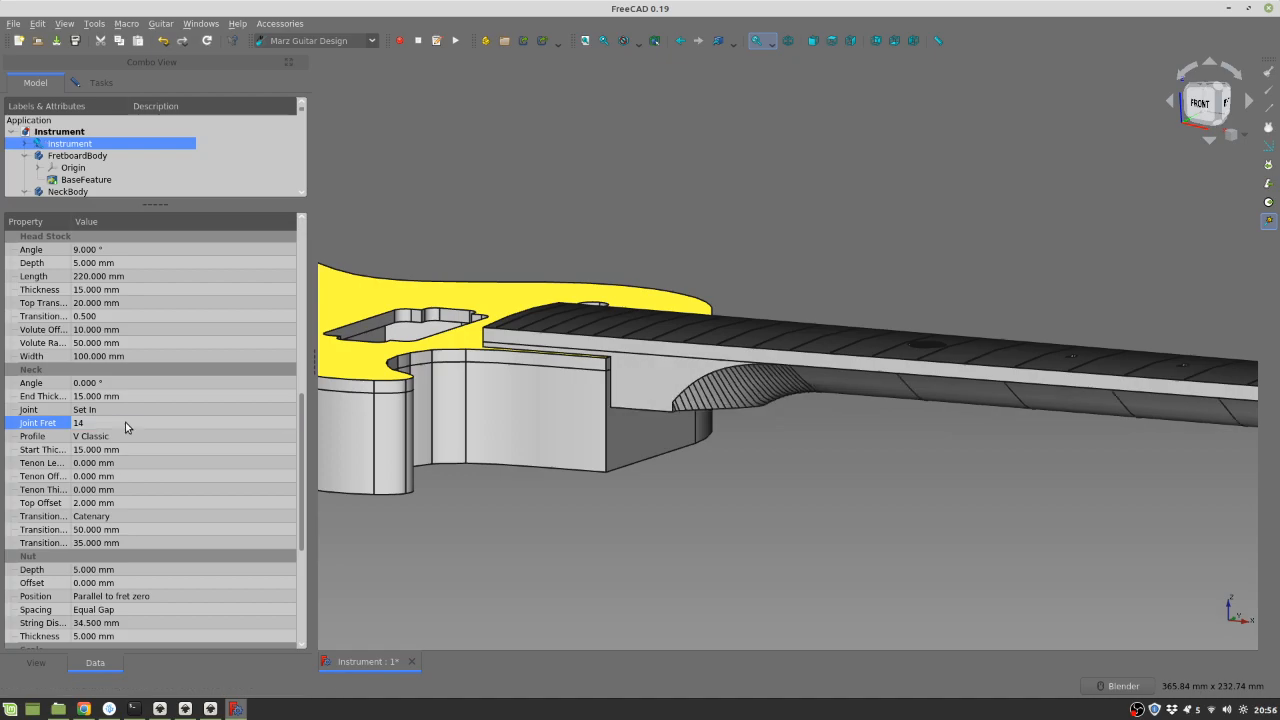
# - Set the length of the neck's heel transition to 60 mm
pyautogui.moveTo(699, 488); pyautogui.dragTo(596, 362, button='middle')
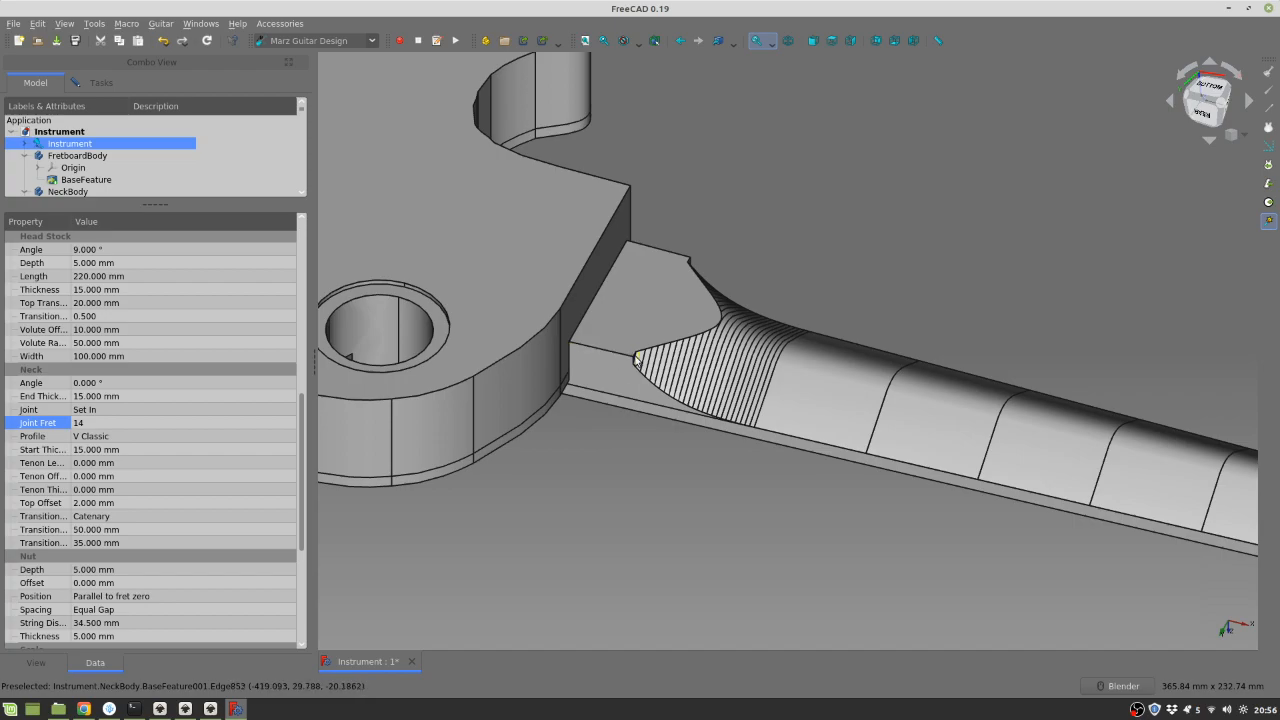
pyautogui.moveTo(663, 452); pyautogui.dragTo(645, 392, button='middle')
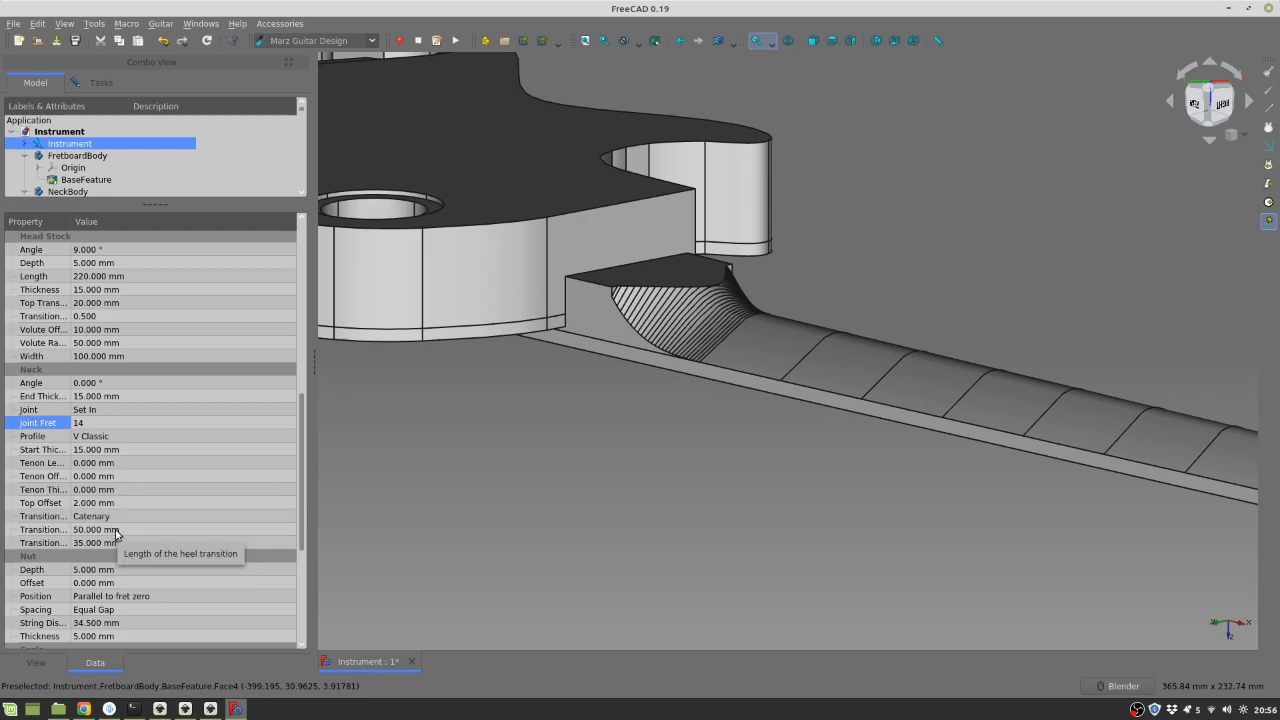
pyautogui.moveTo(478, 557); pyautogui.dragTo(437, 512, button='middle')
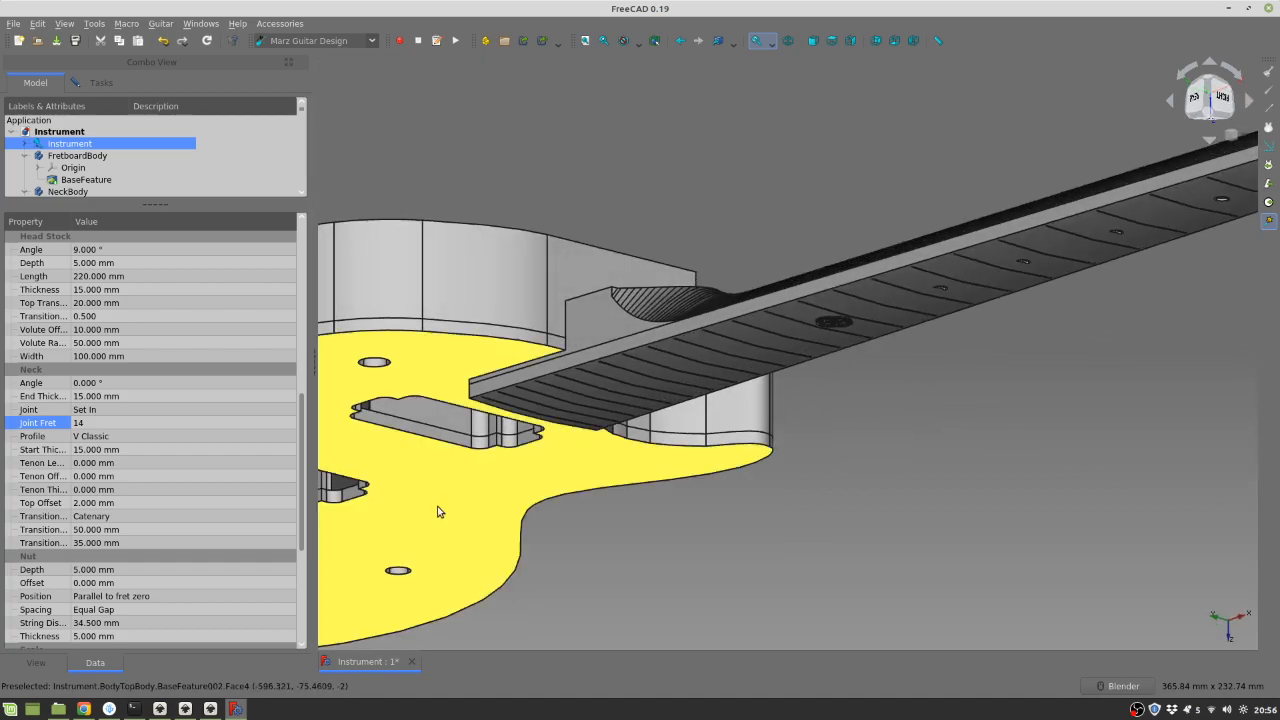
pyautogui.click(127, 531)
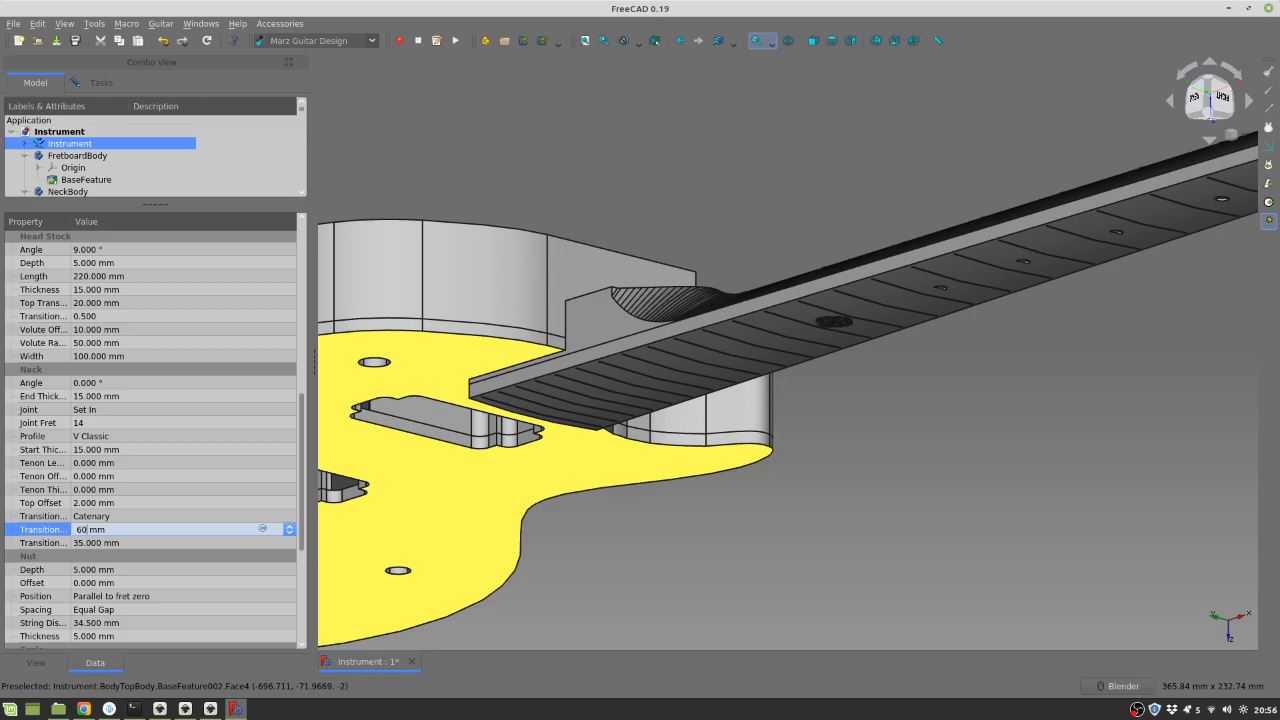
pyautogui.press('Return')
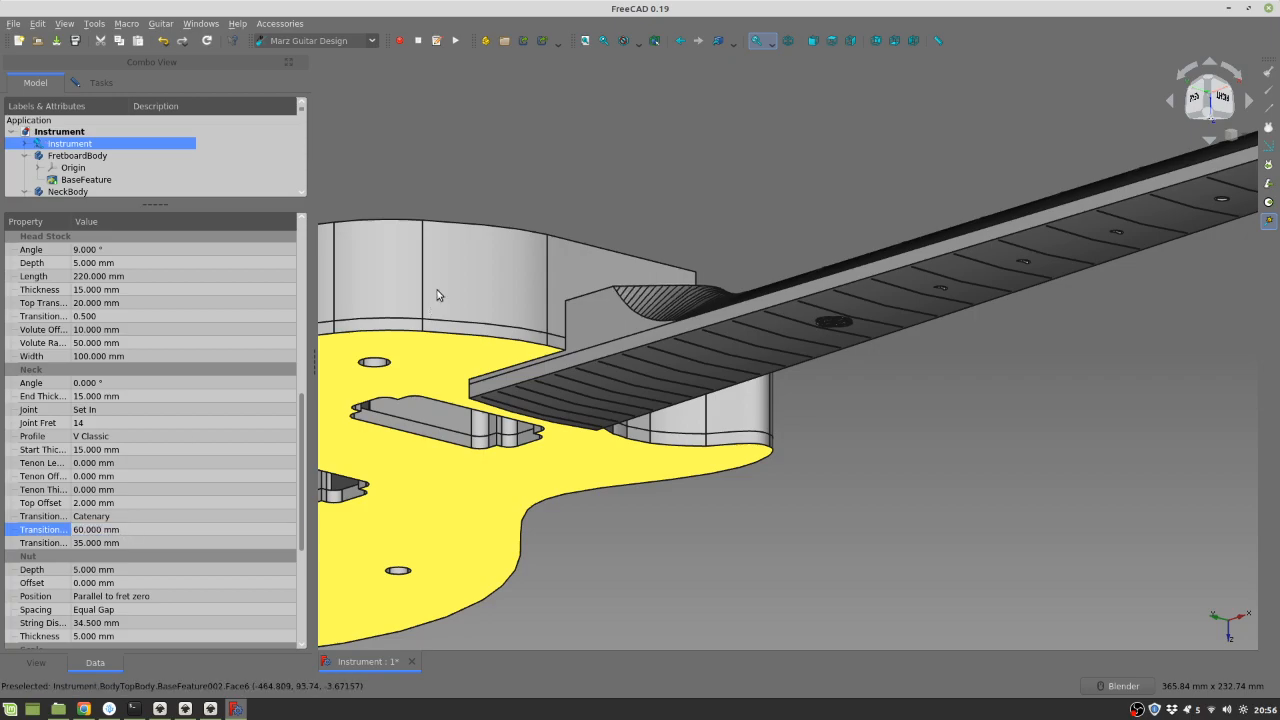
# - Inspect the lengthened heel transition and the whole guitar, and review the Instrument's remaining nut, scale, string and truss rod parameters
pyautogui.moveTo(709, 250); pyautogui.dragTo(637, 305, button='middle')
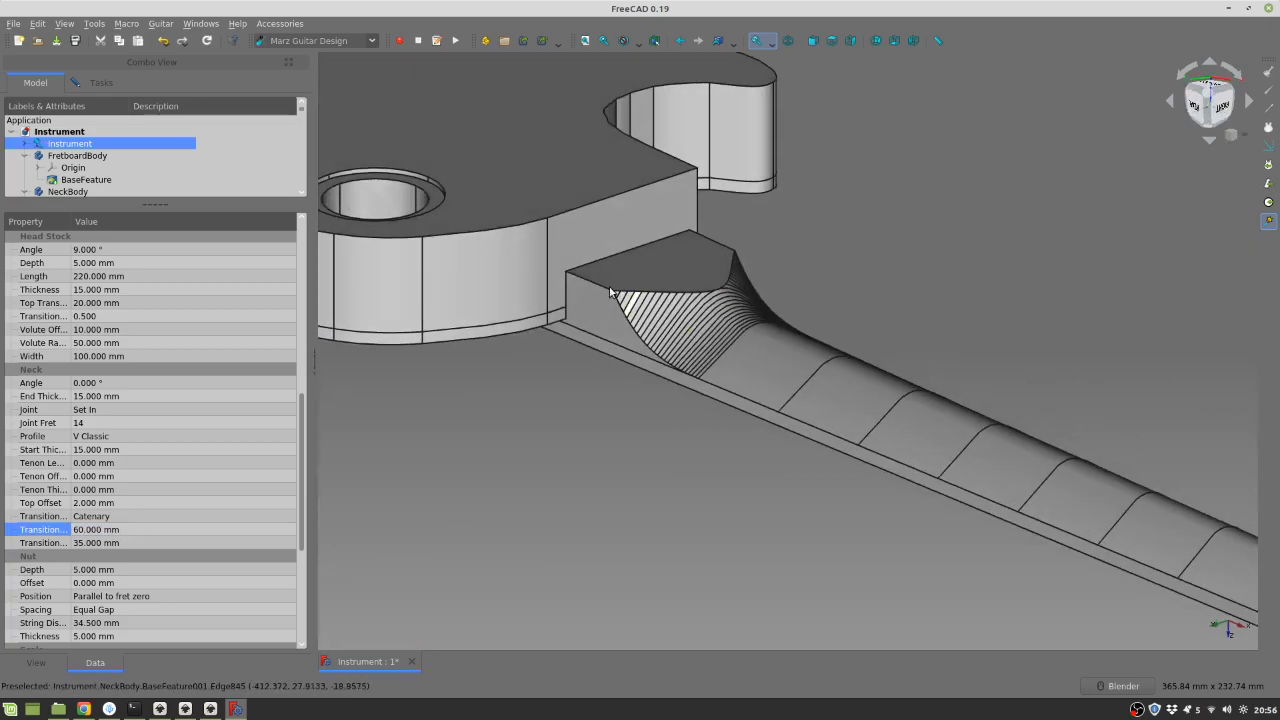
pyautogui.scroll(-5, 606, 387)
pyautogui.moveTo(577, 423); pyautogui.dragTo(788, 536, button='middle')
pyautogui.scroll(-4, 788, 528)
pyautogui.moveTo(833, 576); pyautogui.dragTo(889, 572, button='middle')
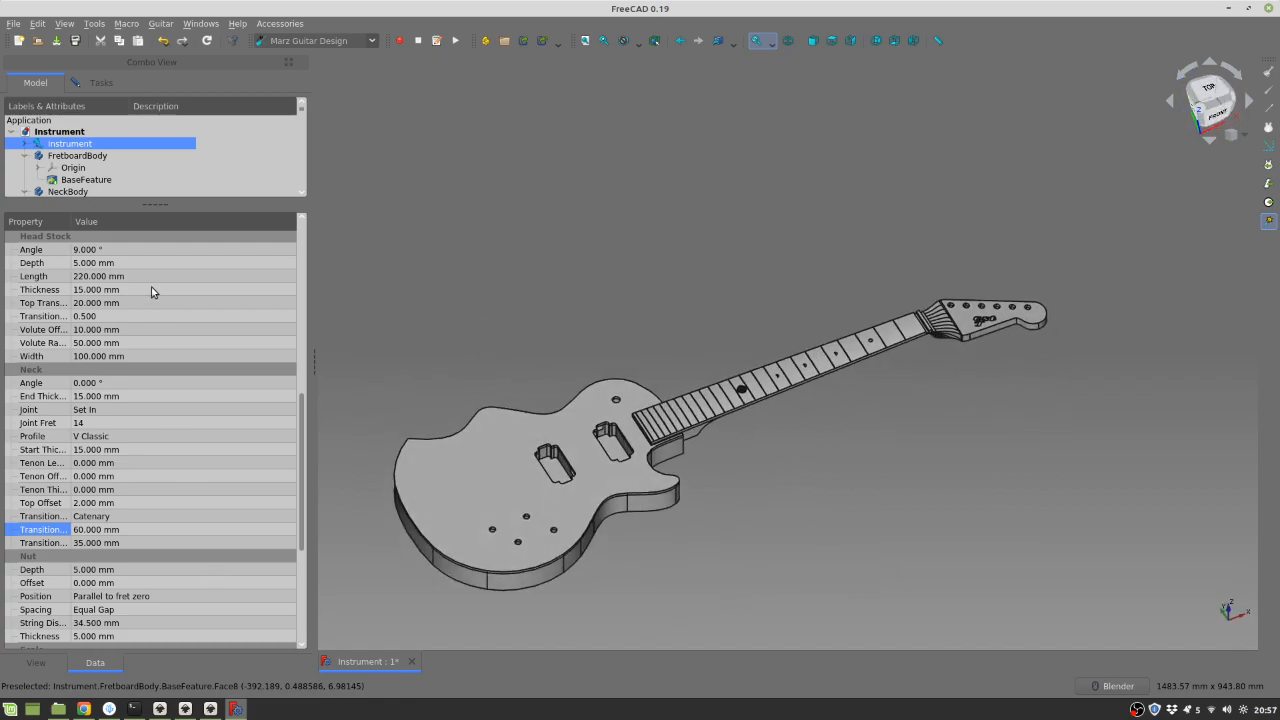
pyautogui.moveTo(301, 465); pyautogui.dragTo(312, 578)
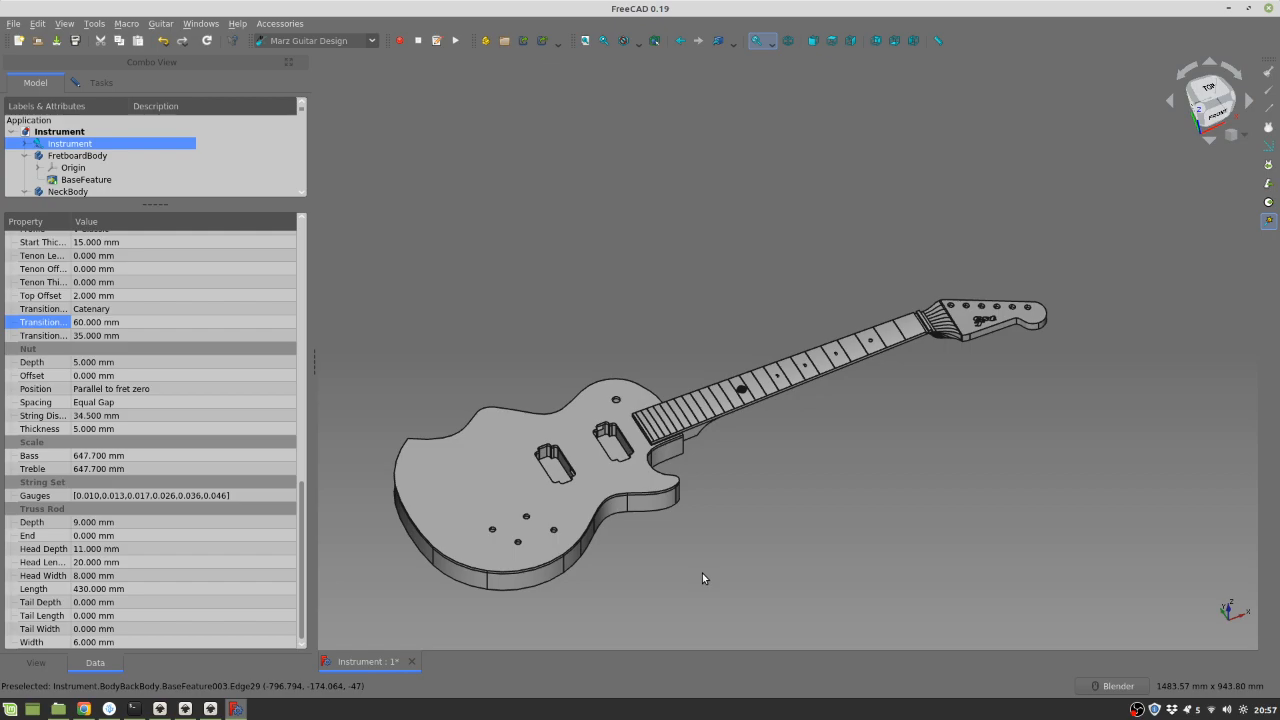
pyautogui.moveTo(912, 479); pyautogui.dragTo(1013, 473, button='middle')
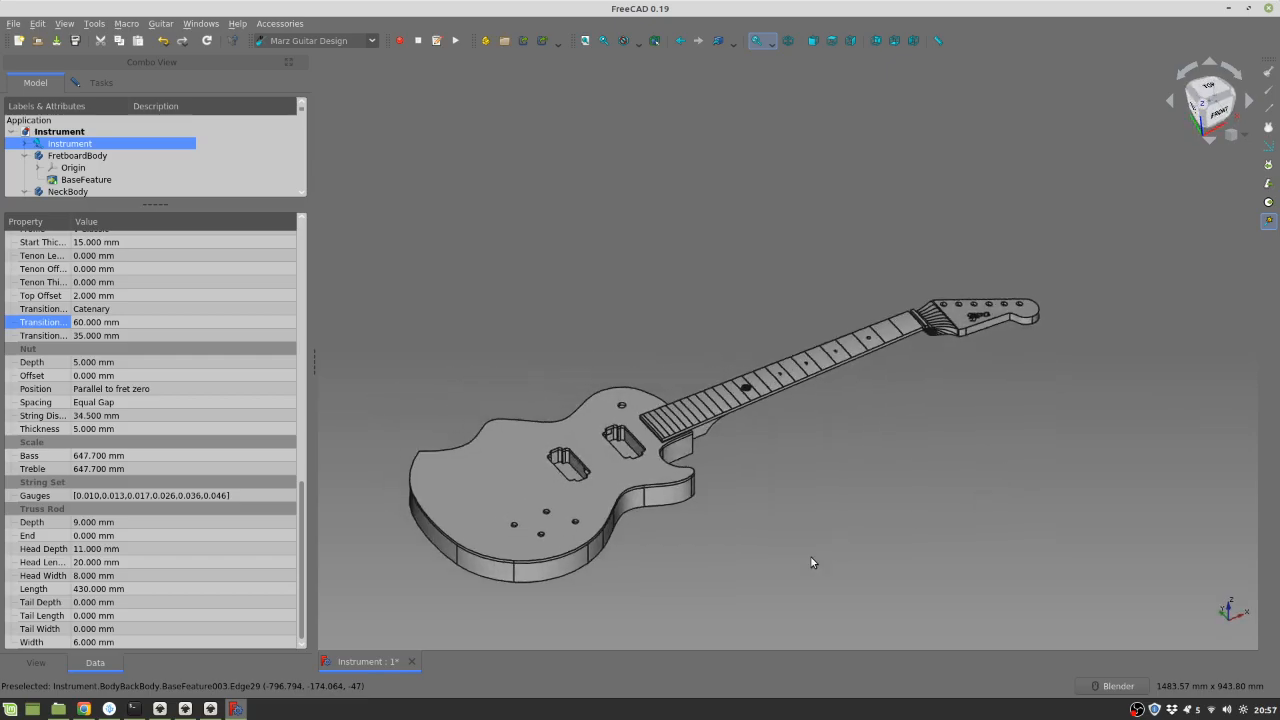
pyautogui.scroll(2, 535, 615)
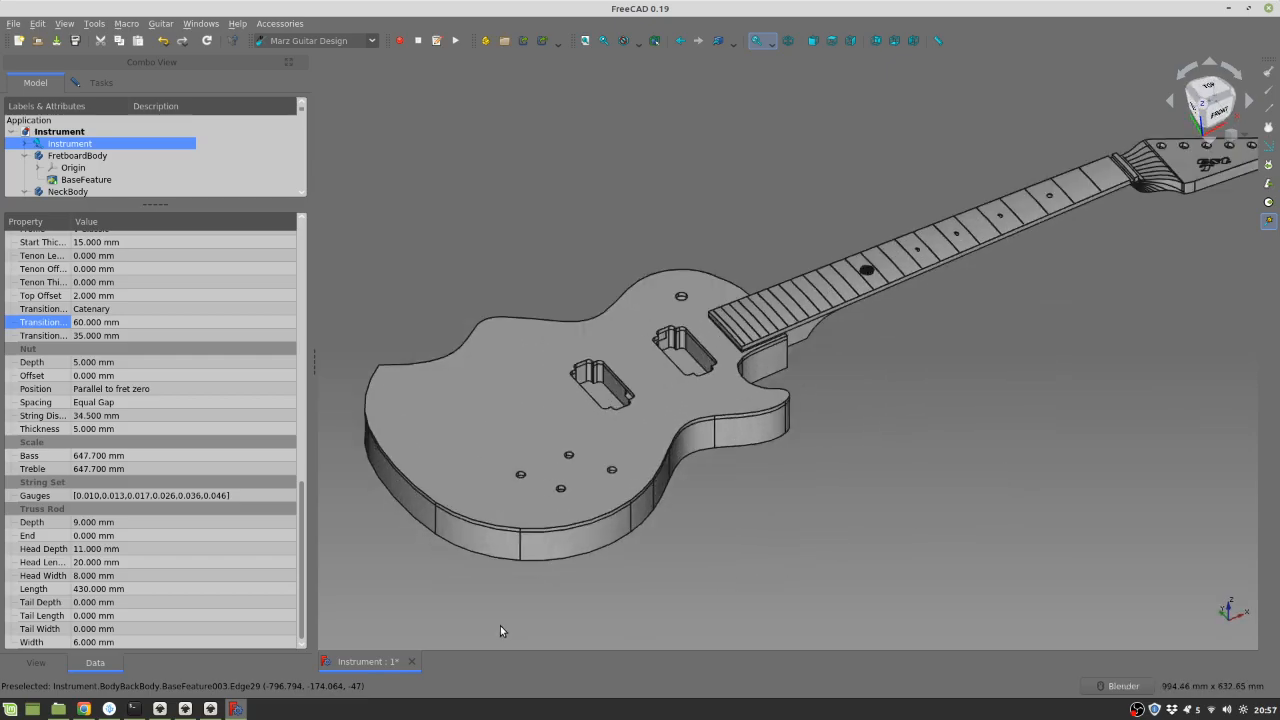